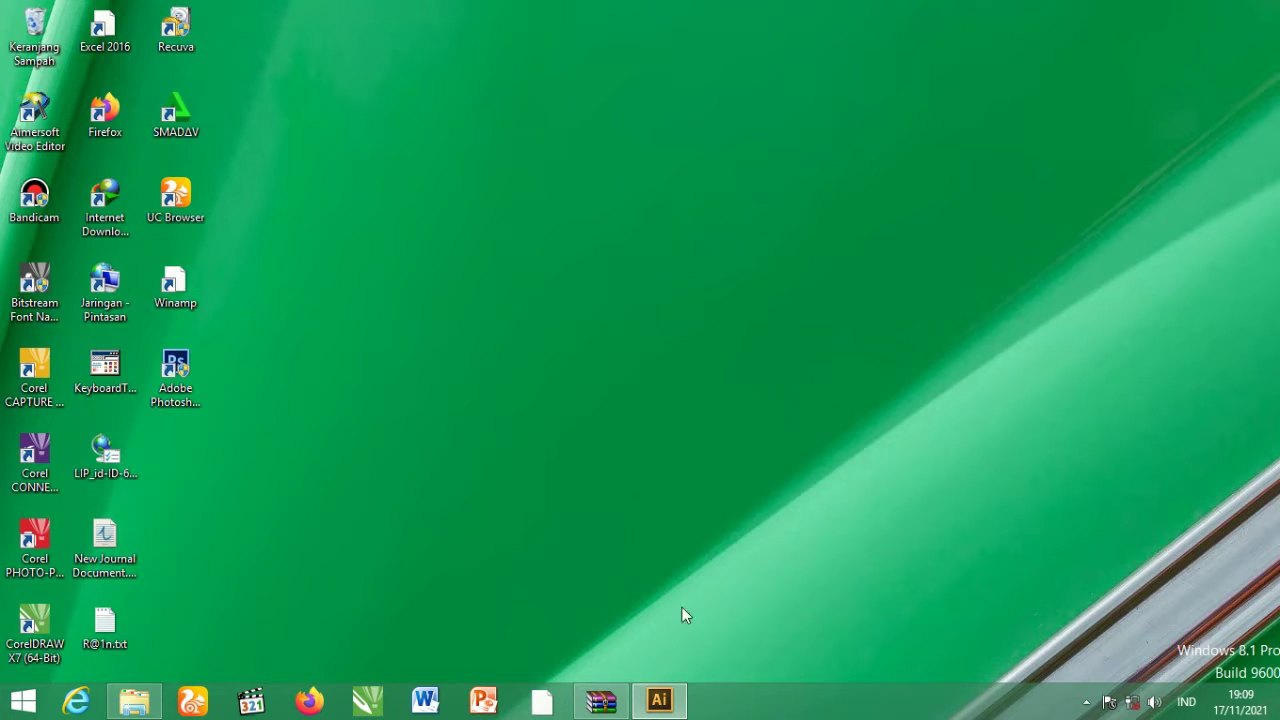
# - Minimize Illustrator, then restore its window showing the circular badge design
pyautogui.click(659, 700)
pyautogui.click(1203, 10)
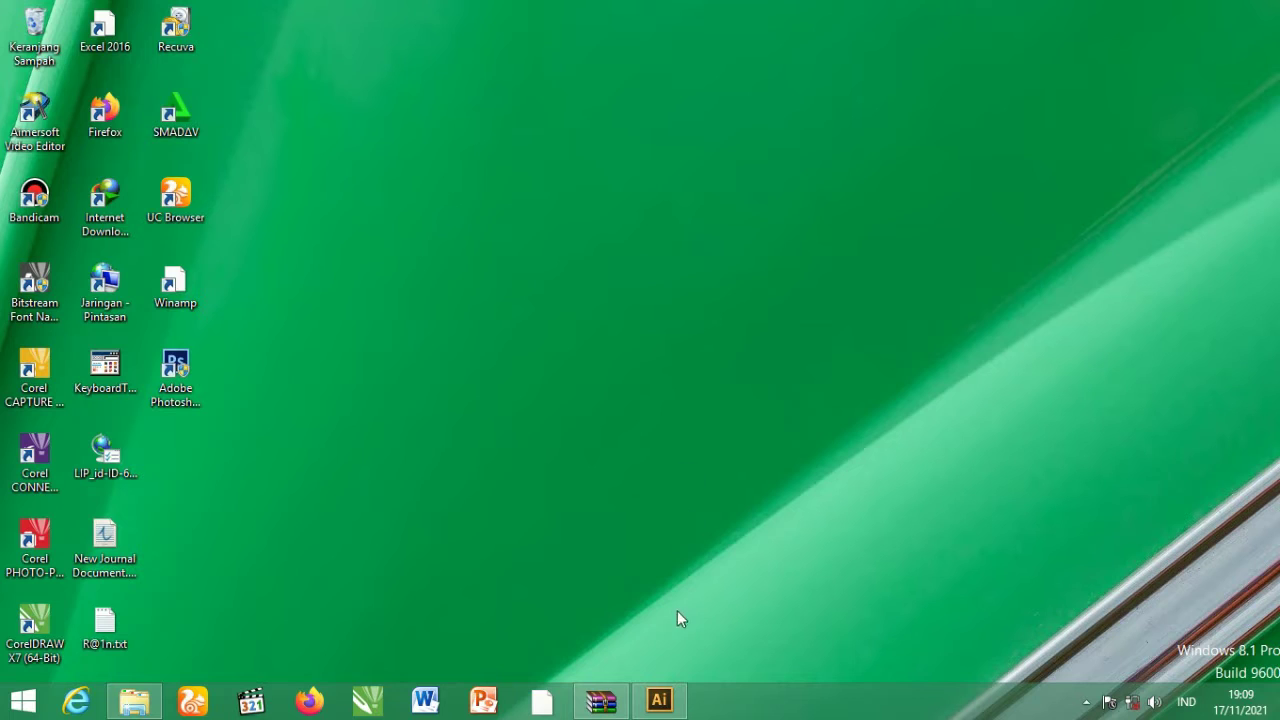
pyautogui.click(659, 700)
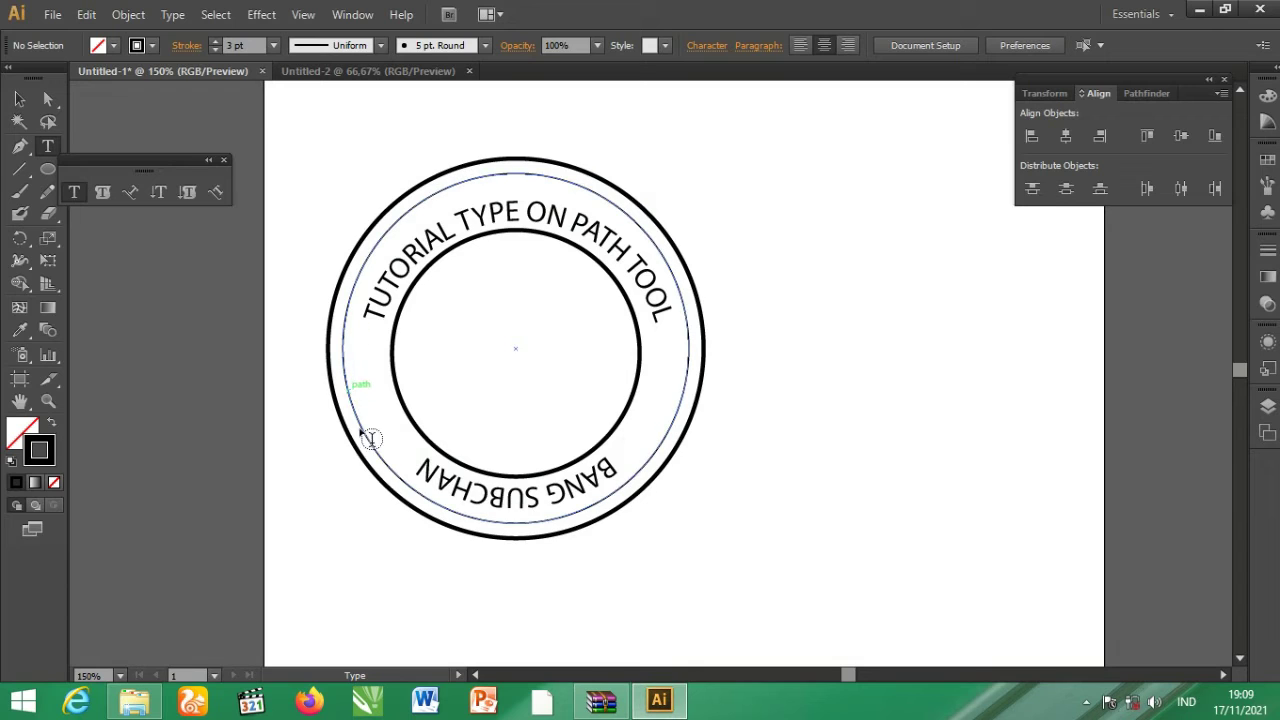
# - Switch to the blank Untitled-2 document and inspect the Type tool variants as a floating panel
pyautogui.click(314, 68)
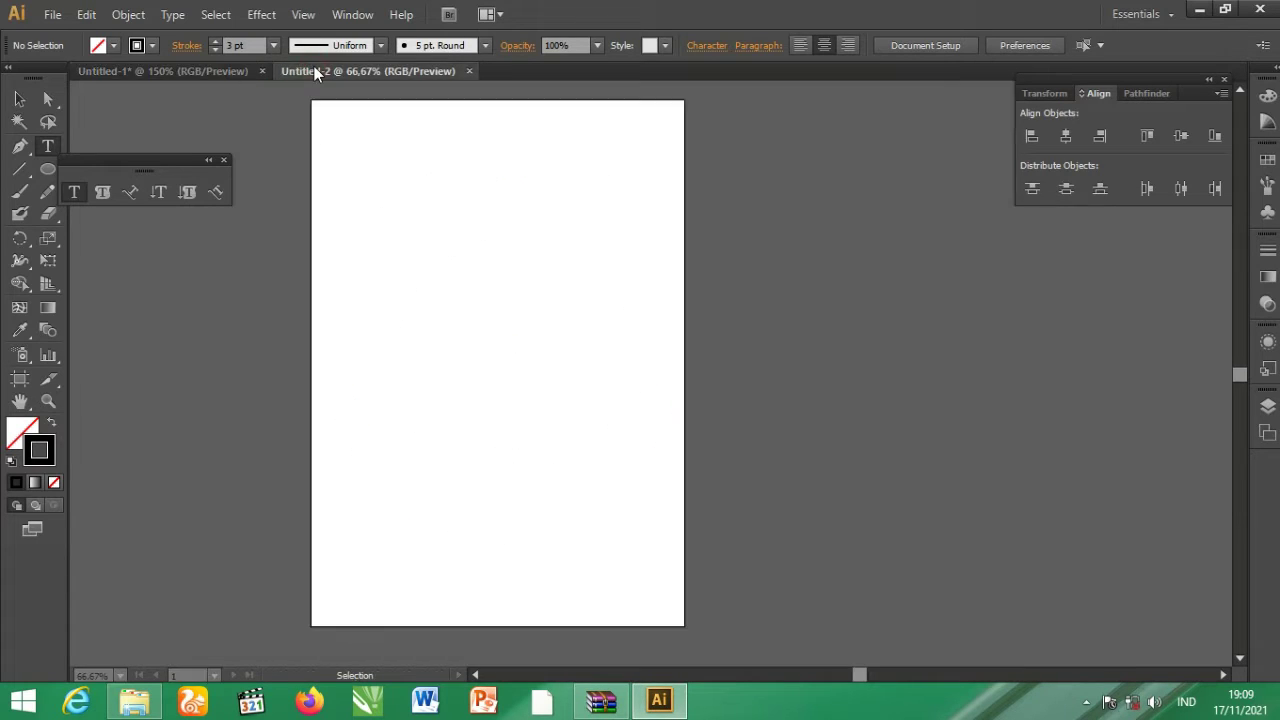
pyautogui.rightClick(47, 148)
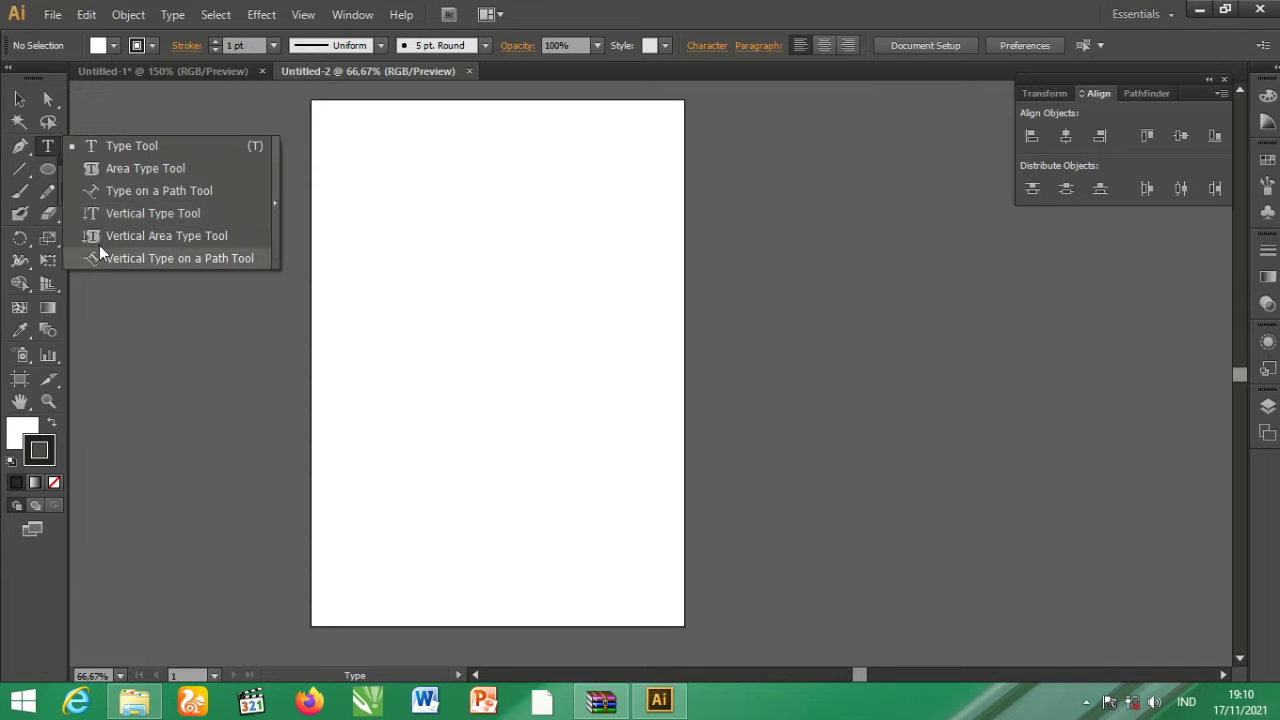
pyautogui.click(127, 152)
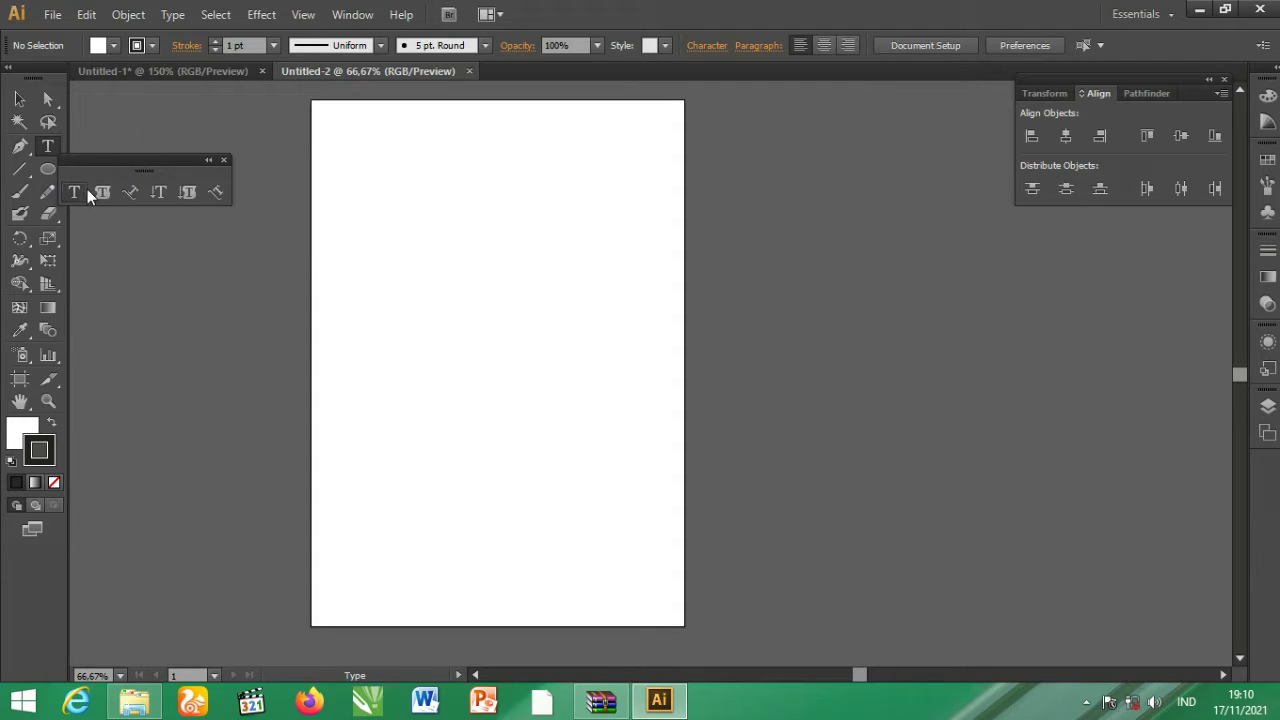
pyautogui.click(223, 159)
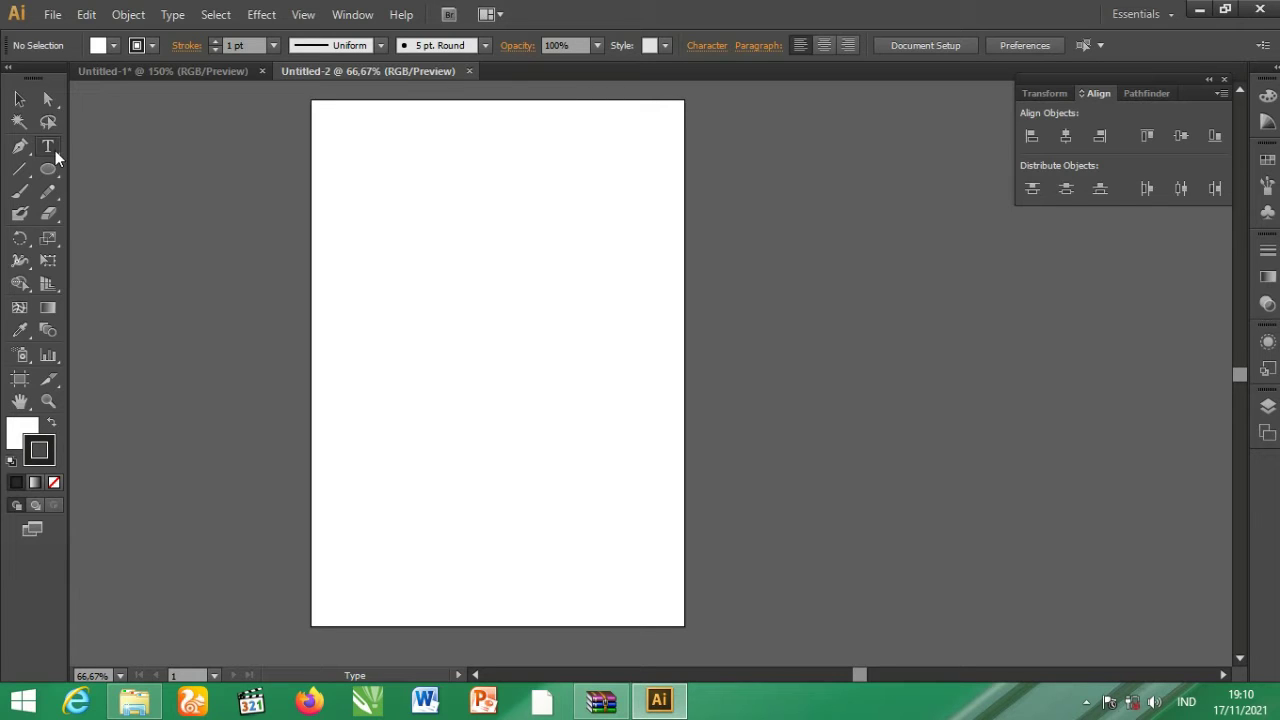
# - Add point text 'nama kamu siapa' in Myriad Pro Regular at 24 pt near the page top
pyautogui.click(365, 228)
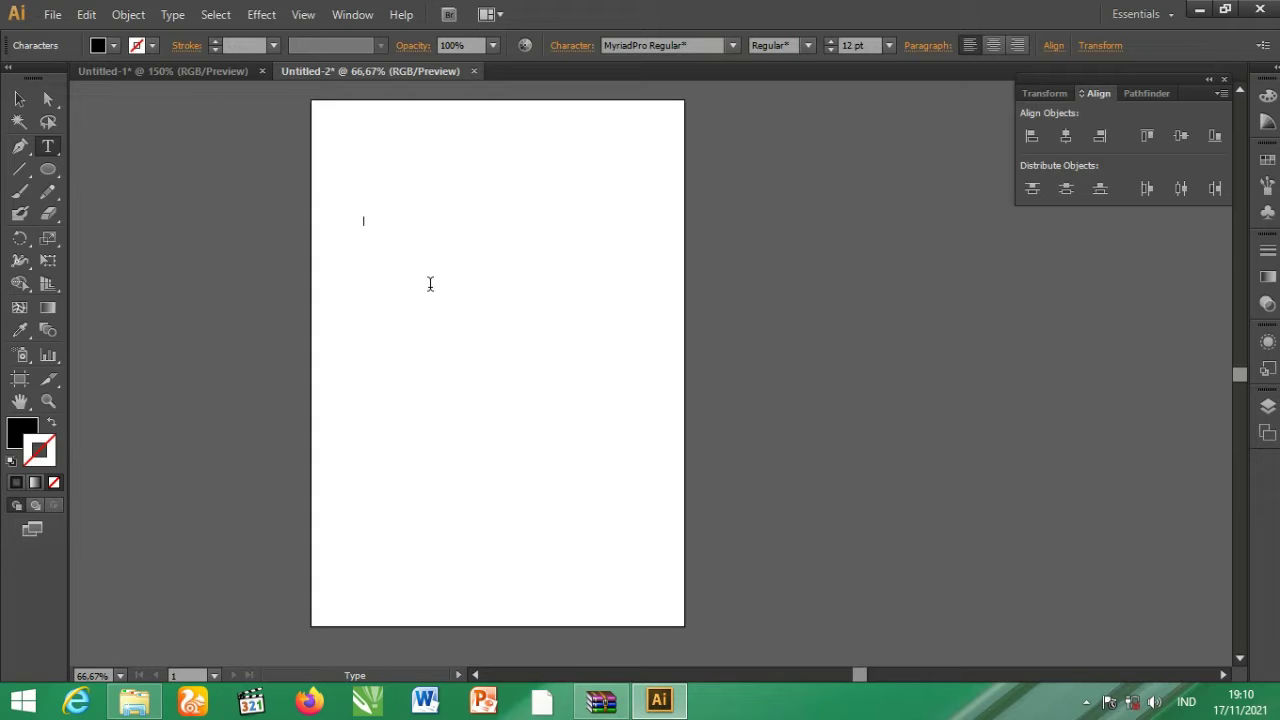
pyautogui.write('nama ka')
pyautogui.write('mu siapa')
pyautogui.hotkey('ctrl', 'a')
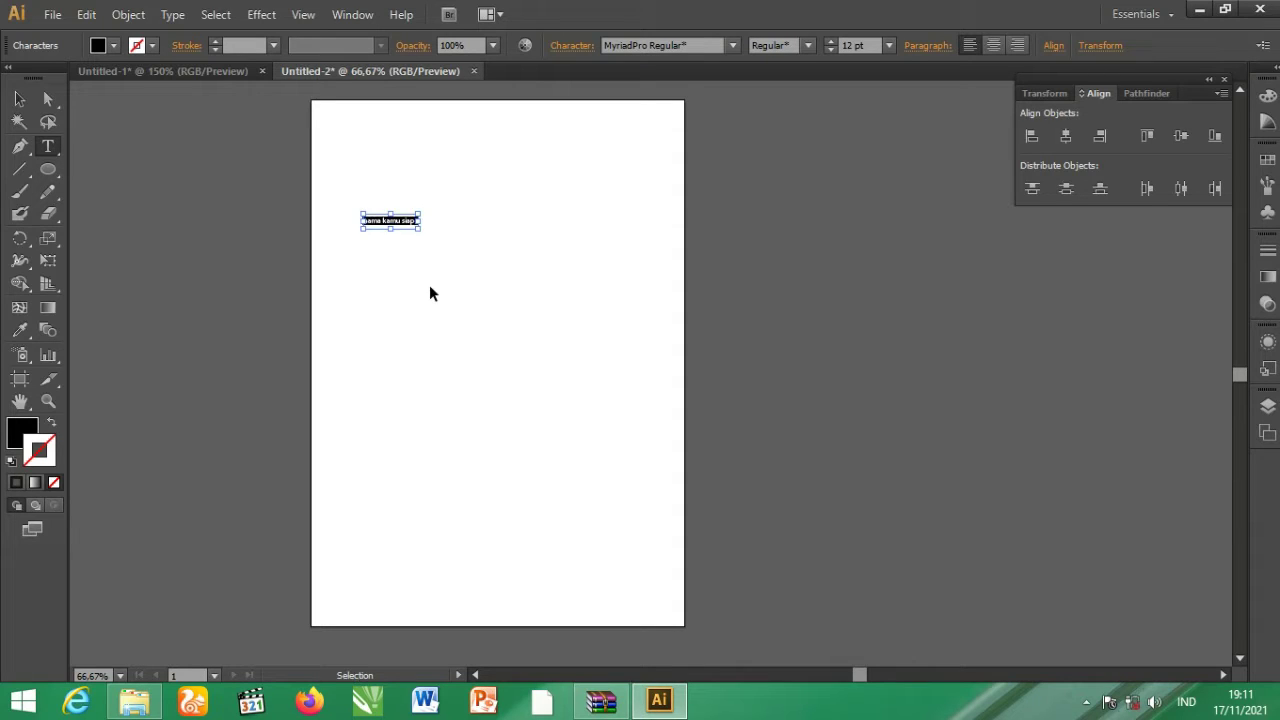
pyautogui.click(888, 45)
pyautogui.click(918, 299)
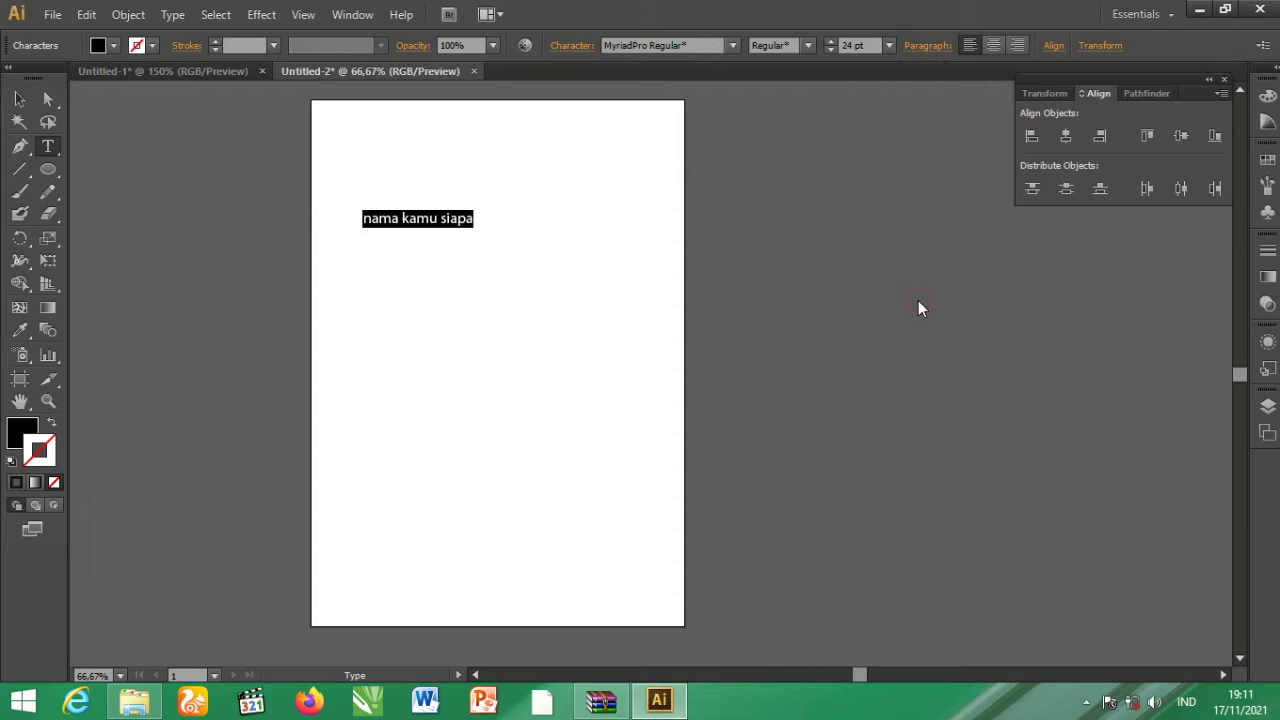
pyautogui.click(19, 98)
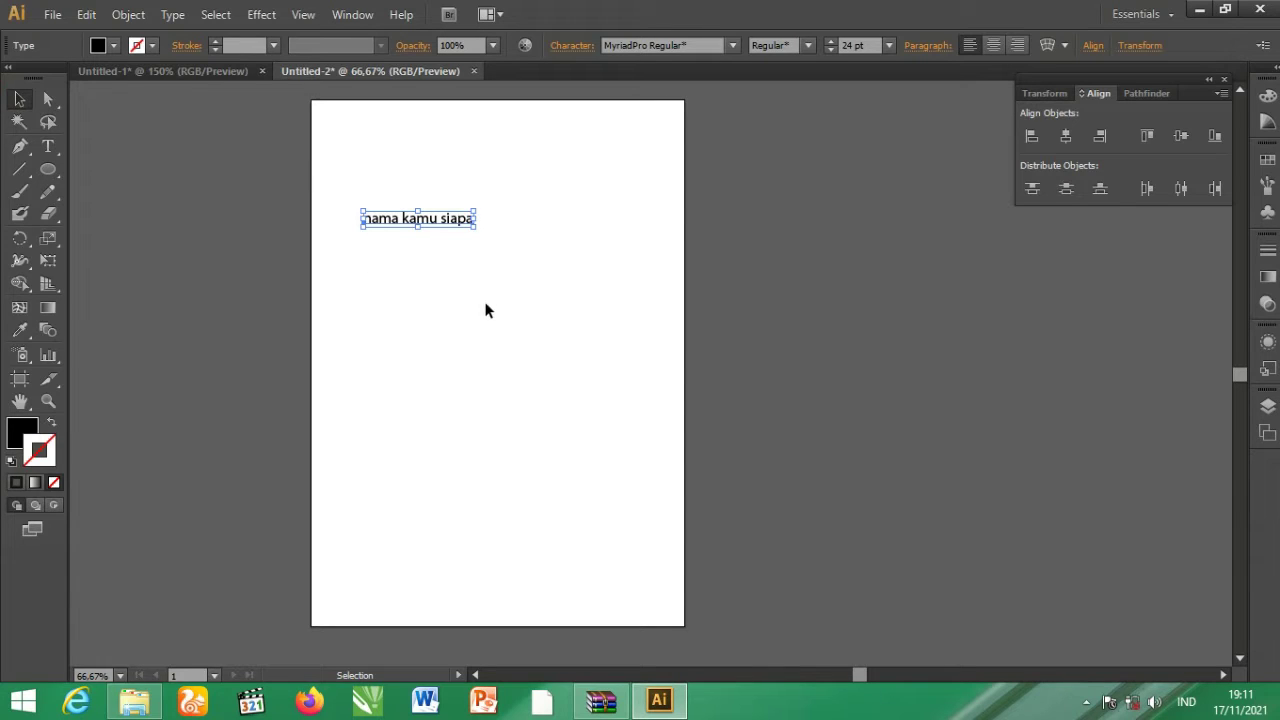
pyautogui.click(49, 145)
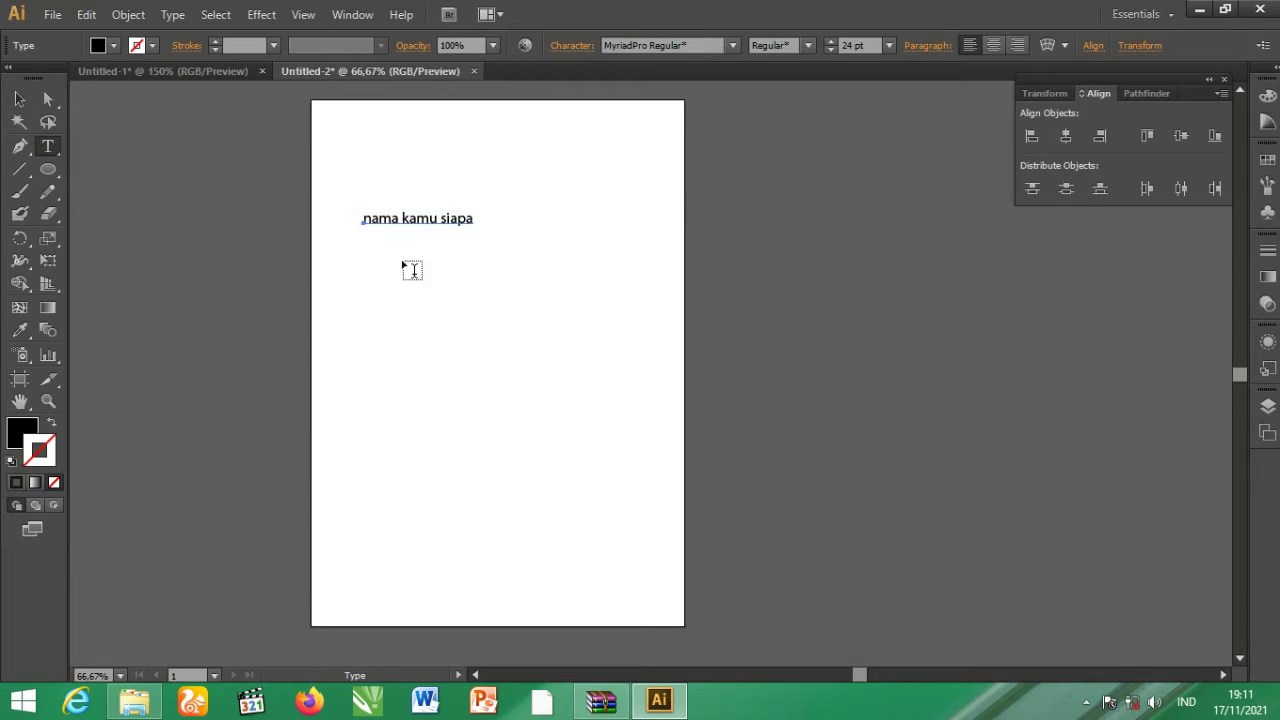
# - Draw an area text box below the first line and type 'nama kamu siapa' in it
pyautogui.click(351, 260)
pyautogui.moveTo(341, 252); pyautogui.dragTo(631, 400)
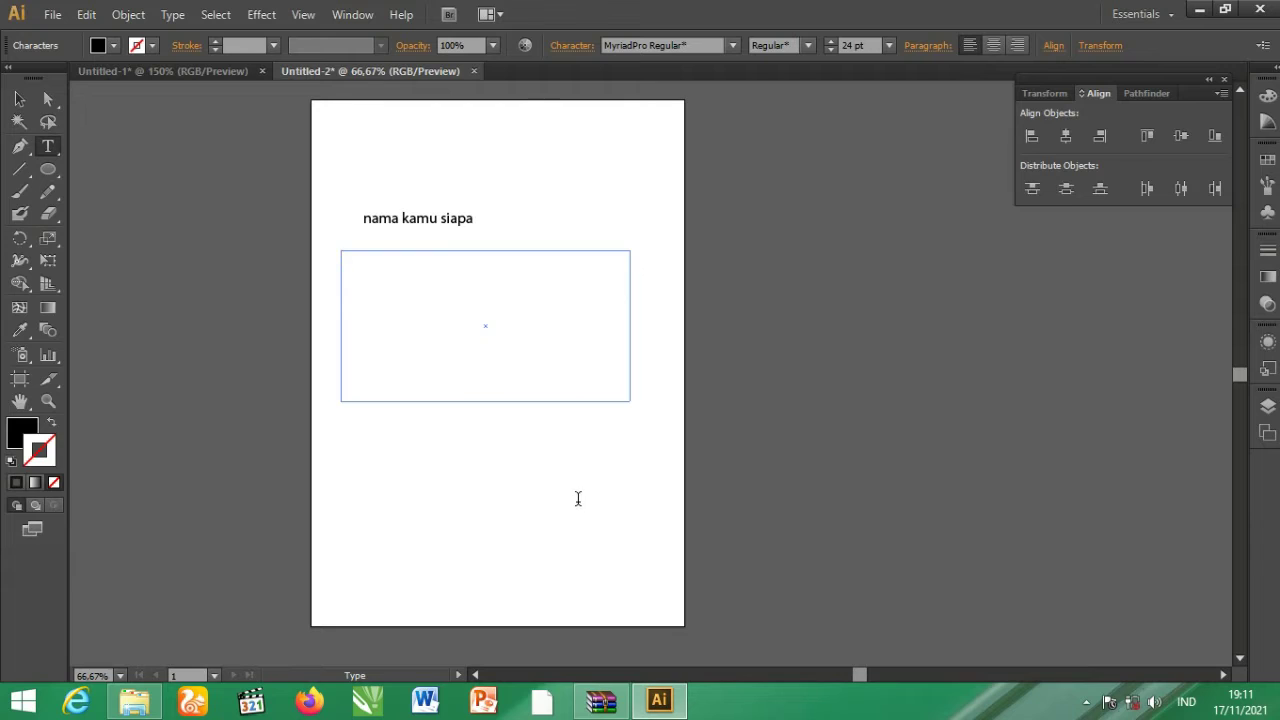
pyautogui.write('nama ka')
pyautogui.write('mu siapa')
pyautogui.press('Escape')
pyautogui.hotkey('ctrl', 'a')
pyautogui.hotkey('ctrl', 'c')
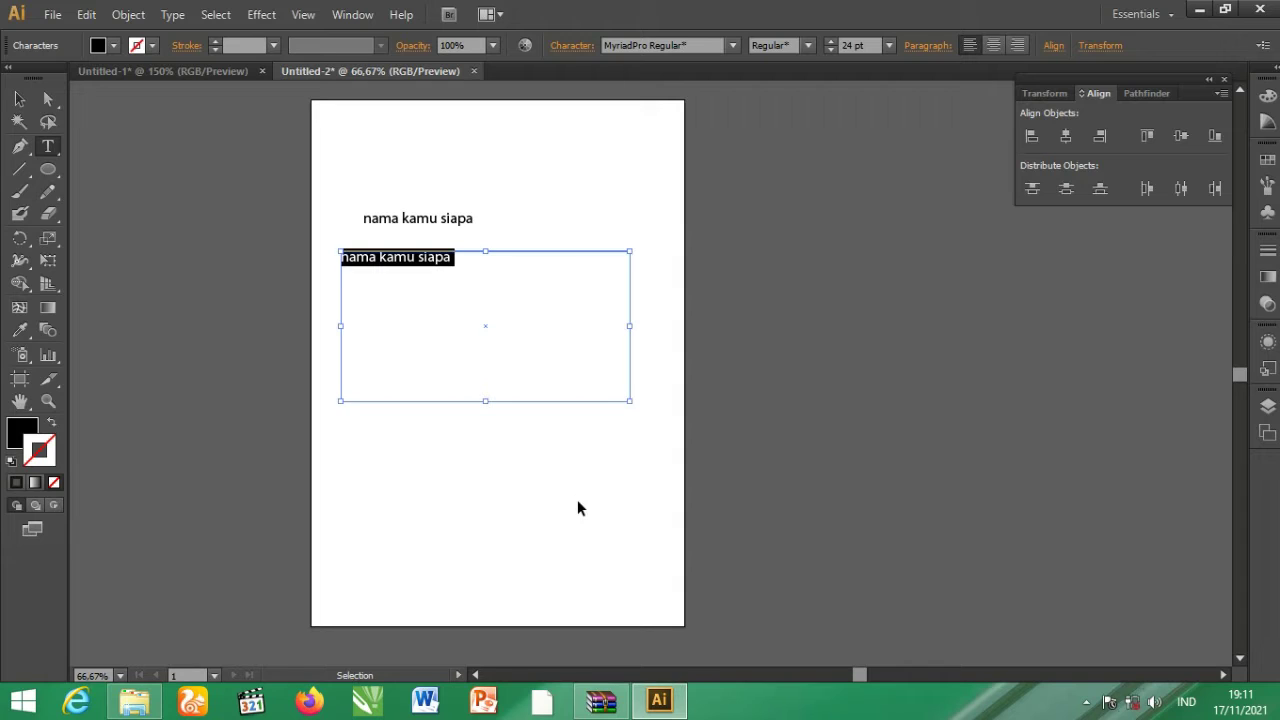
# - Paste the phrase repeatedly until eight lines overflow the text box
pyautogui.click(506, 267)
pyautogui.click(506, 276)
pyautogui.hotkey('ctrl', 'v')
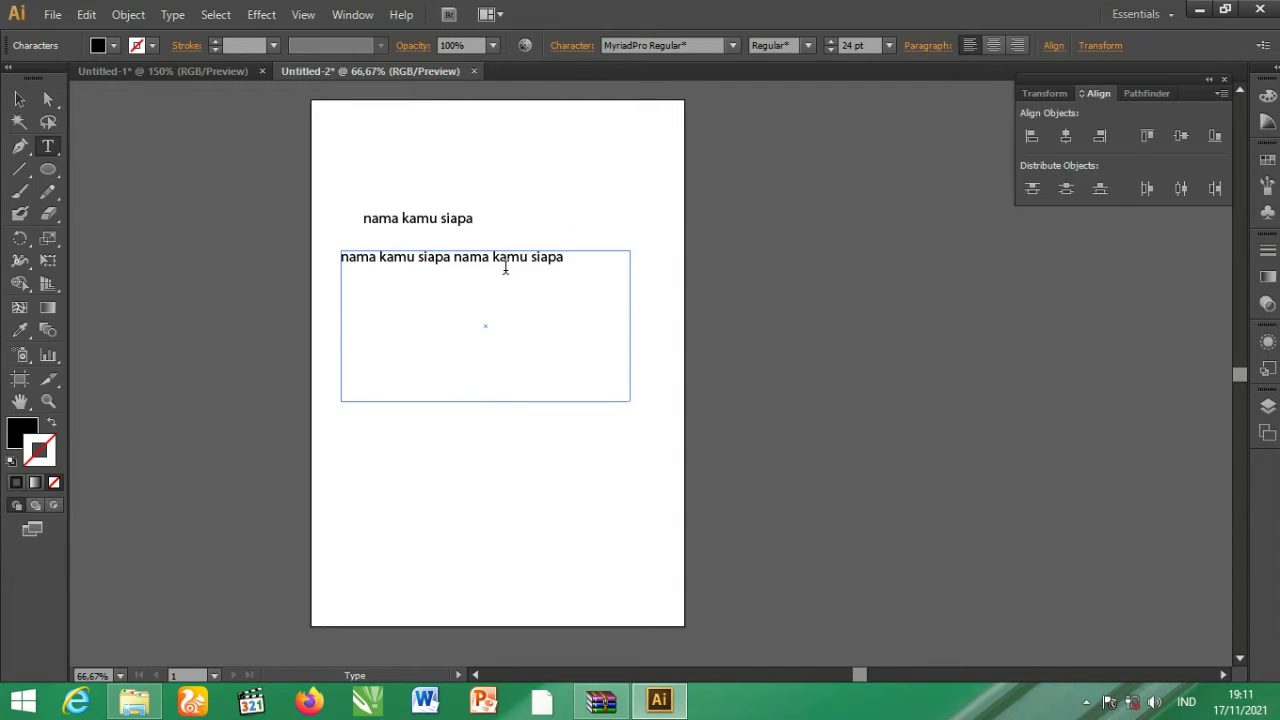
pyautogui.hotkey('ctrl', 'v')
pyautogui.hotkey('ctrl', 'v')
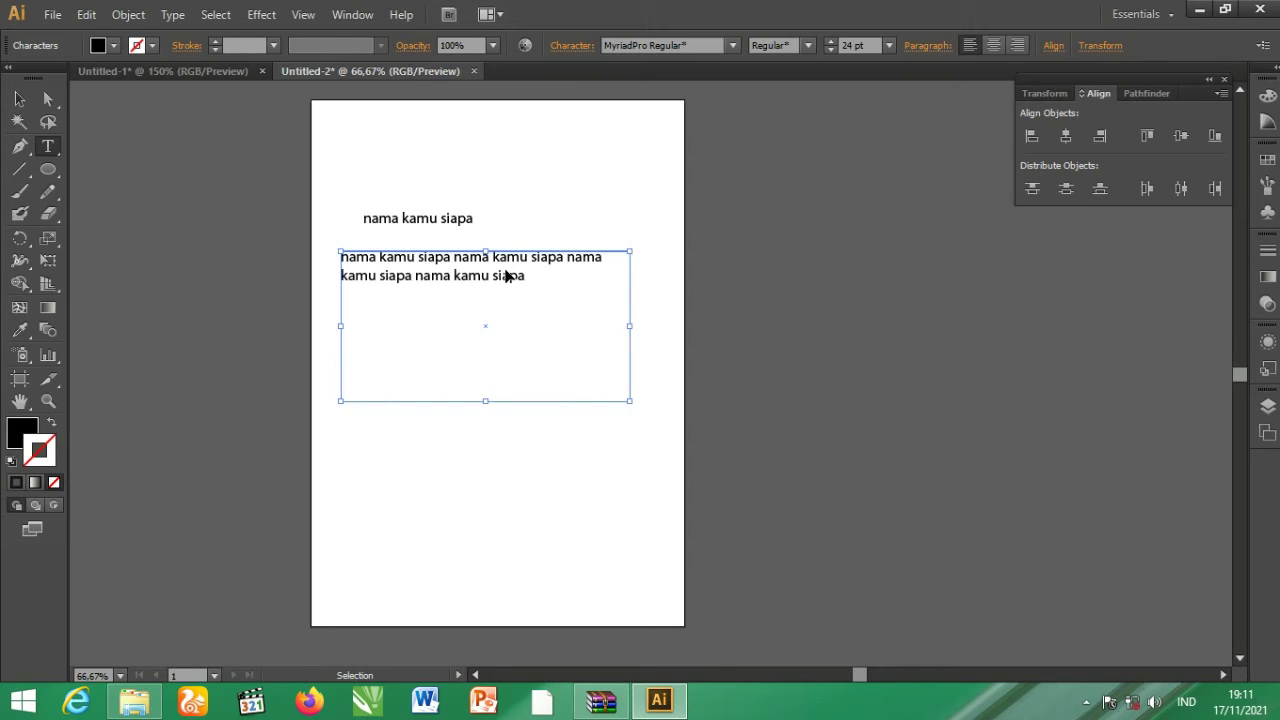
pyautogui.hotkey('ctrl', 'v')
pyautogui.hotkey('ctrl', 'v')
pyautogui.hotkey('ctrl', 'v')
pyautogui.hotkey('ctrl', 'v')
pyautogui.hotkey('ctrl', 'v')
pyautogui.hotkey('ctrl', 'v')
pyautogui.hotkey('ctrl', 'v')
pyautogui.hotkey('ctrl', 'v')
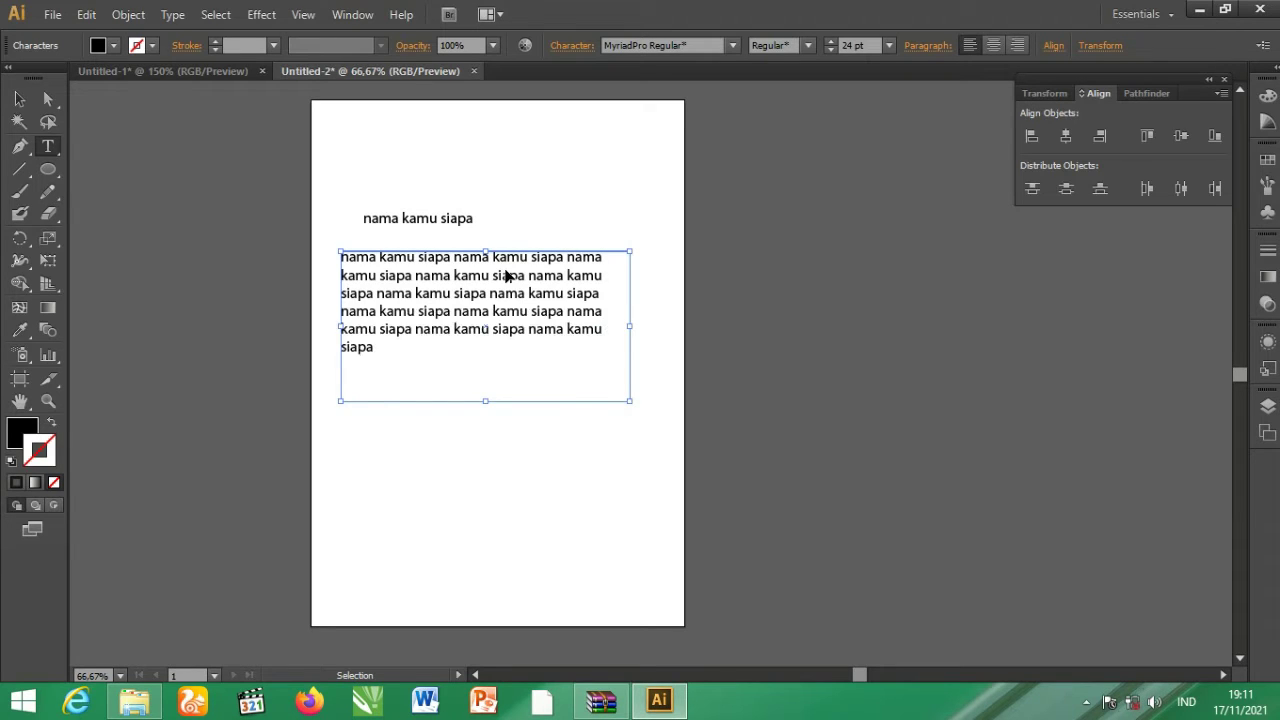
pyautogui.hotkey('ctrl', 'v')
pyautogui.hotkey('ctrl', 'v')
pyautogui.hotkey('ctrl', 'v')
pyautogui.hotkey('ctrl', 'v')
pyautogui.hotkey('ctrl', 'v')
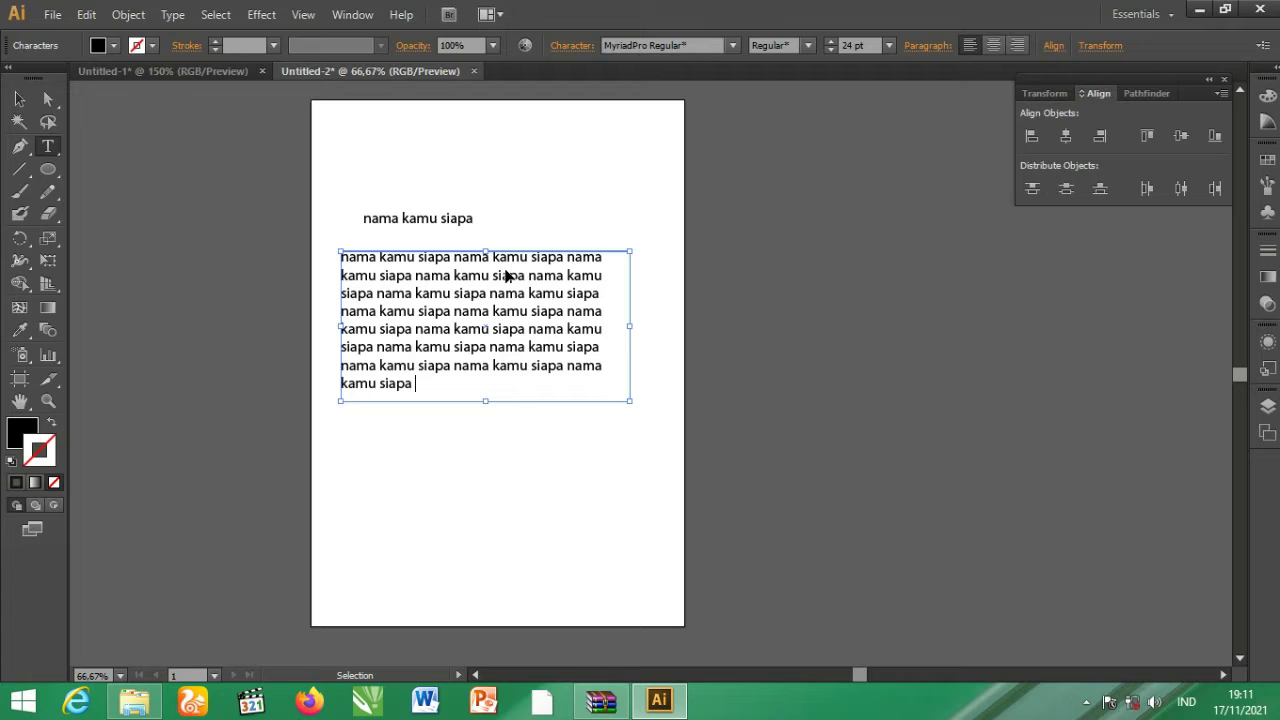
pyautogui.hotkey('ctrl', 'v')
pyautogui.hotkey('ctrl', 'v')
pyautogui.hotkey('ctrl', 'v')
pyautogui.hotkey('ctrl', 'shift', 'a')
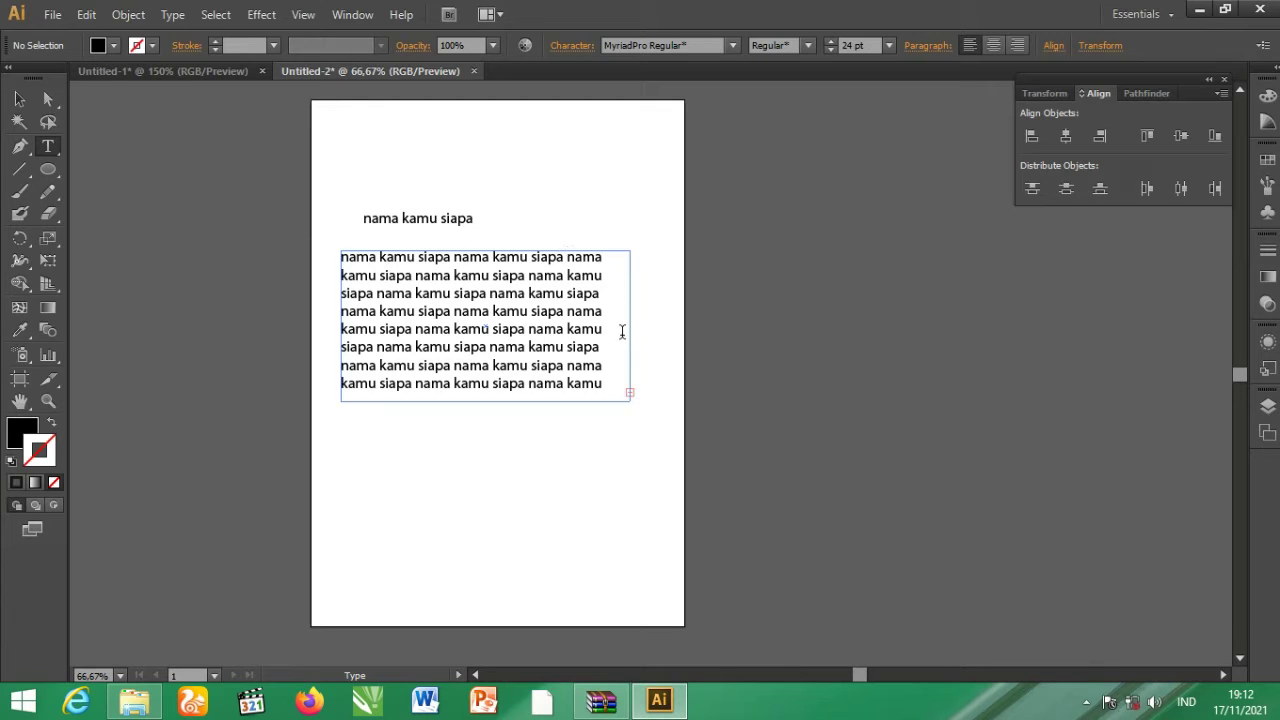
# - Set the box text's paragraph alignment to Justify all lines
pyautogui.keyDown('ctrl'); pyautogui.click(614, 397); pyautogui.keyUp('ctrl')
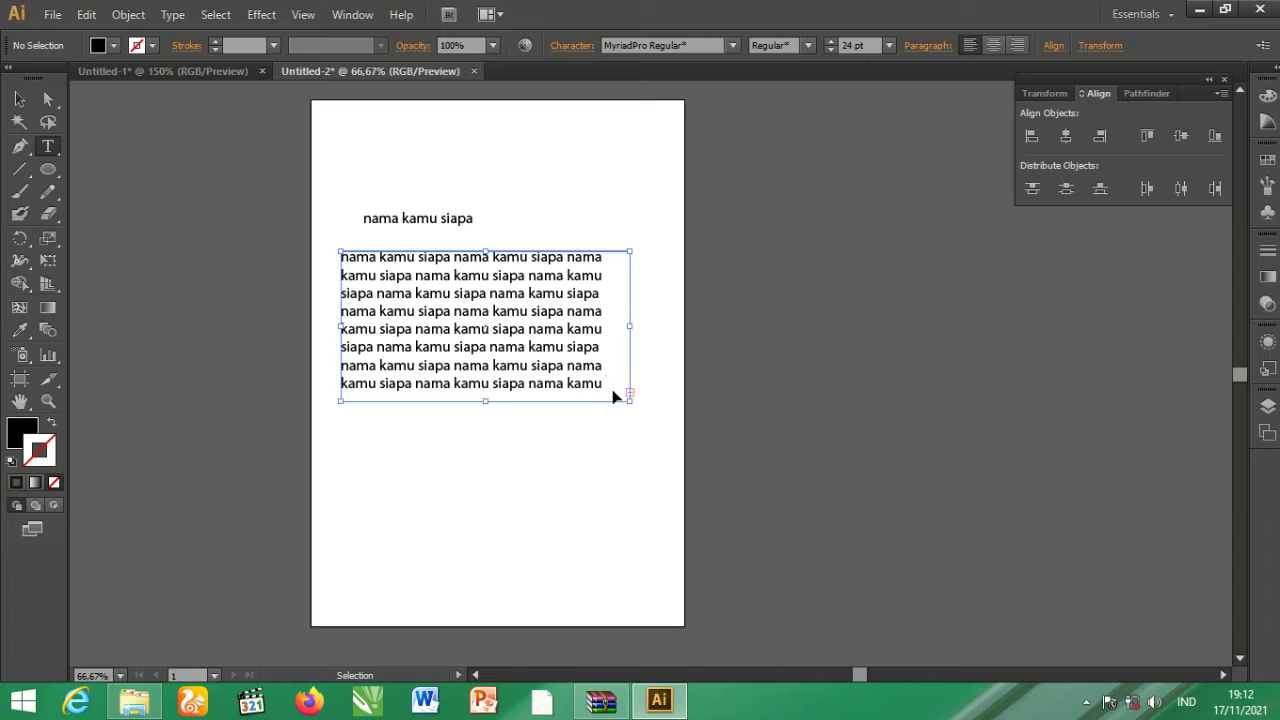
pyautogui.hotkey('ctrl', 'a')
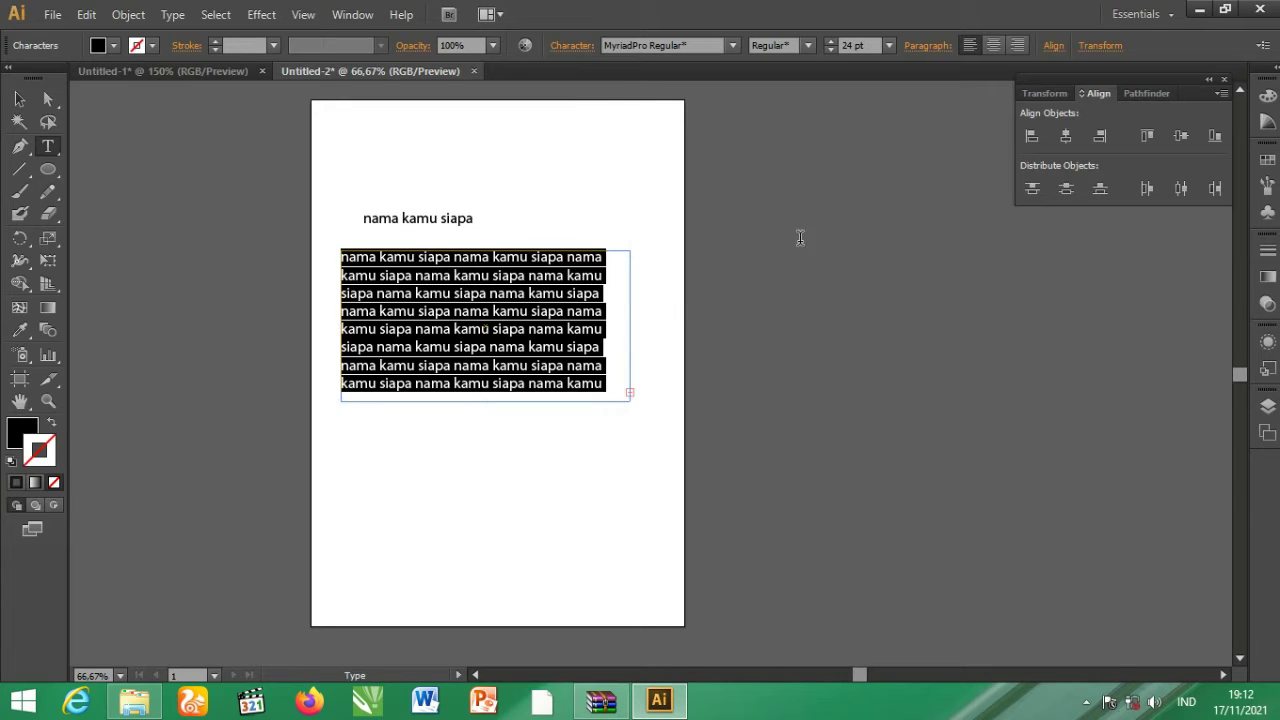
pyautogui.click(928, 46)
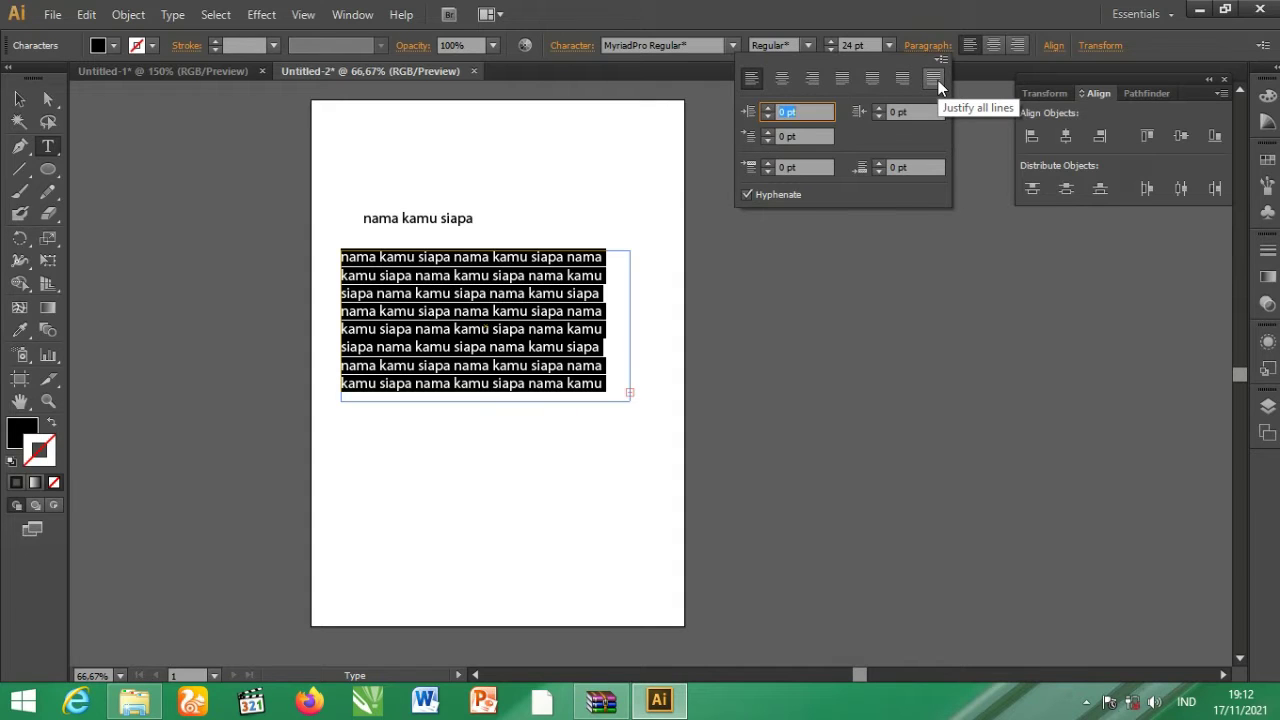
pyautogui.click(935, 79)
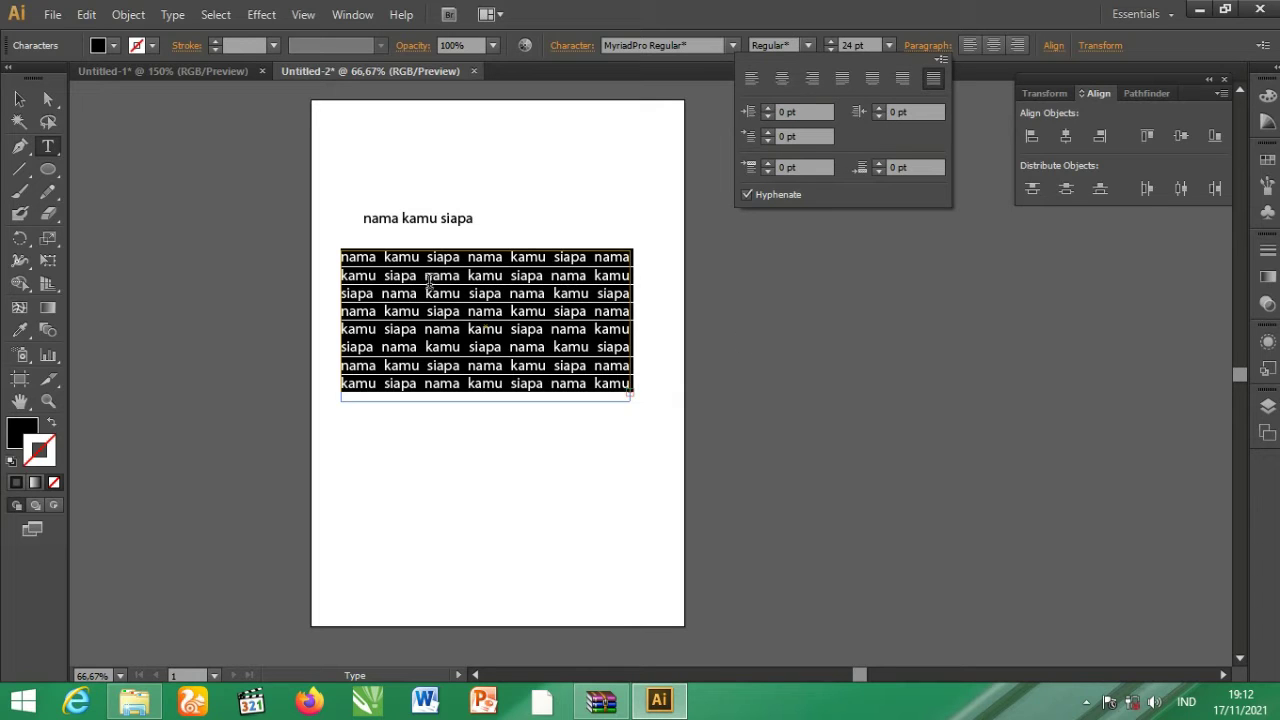
pyautogui.click(16, 98)
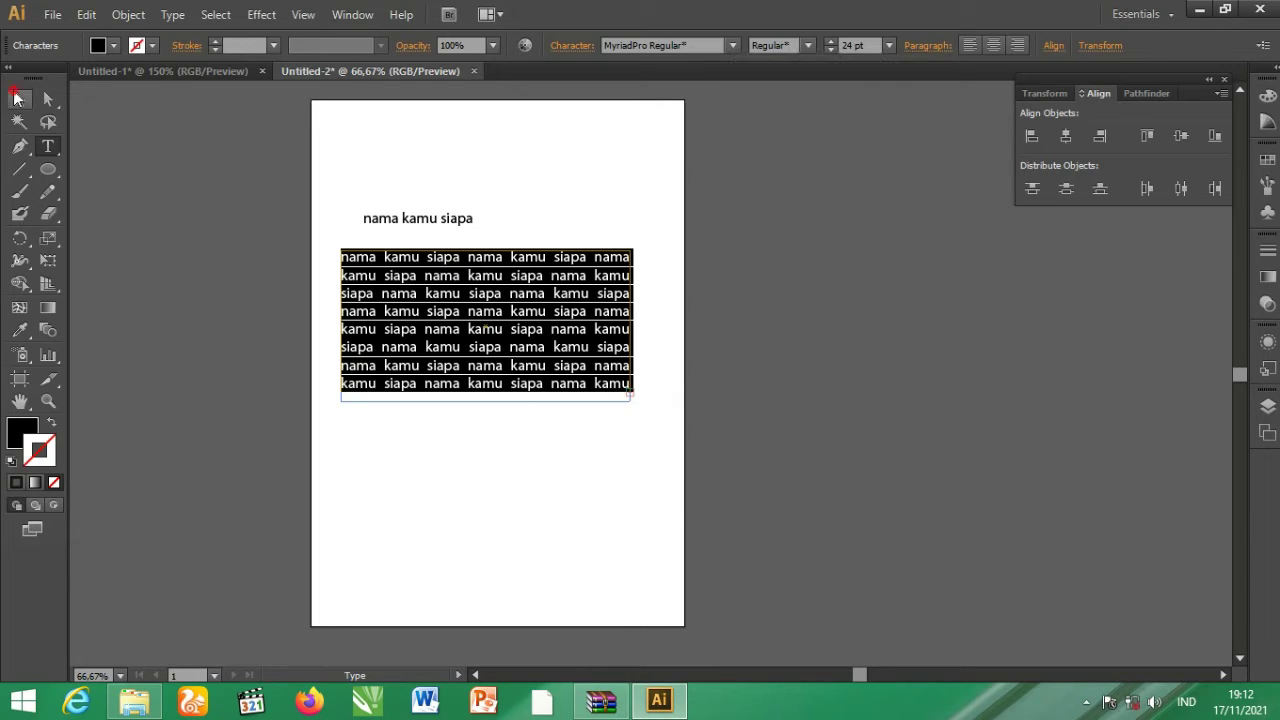
# - Select both text objects on the page and delete them
pyautogui.moveTo(745, 427); pyautogui.dragTo(390, 190)
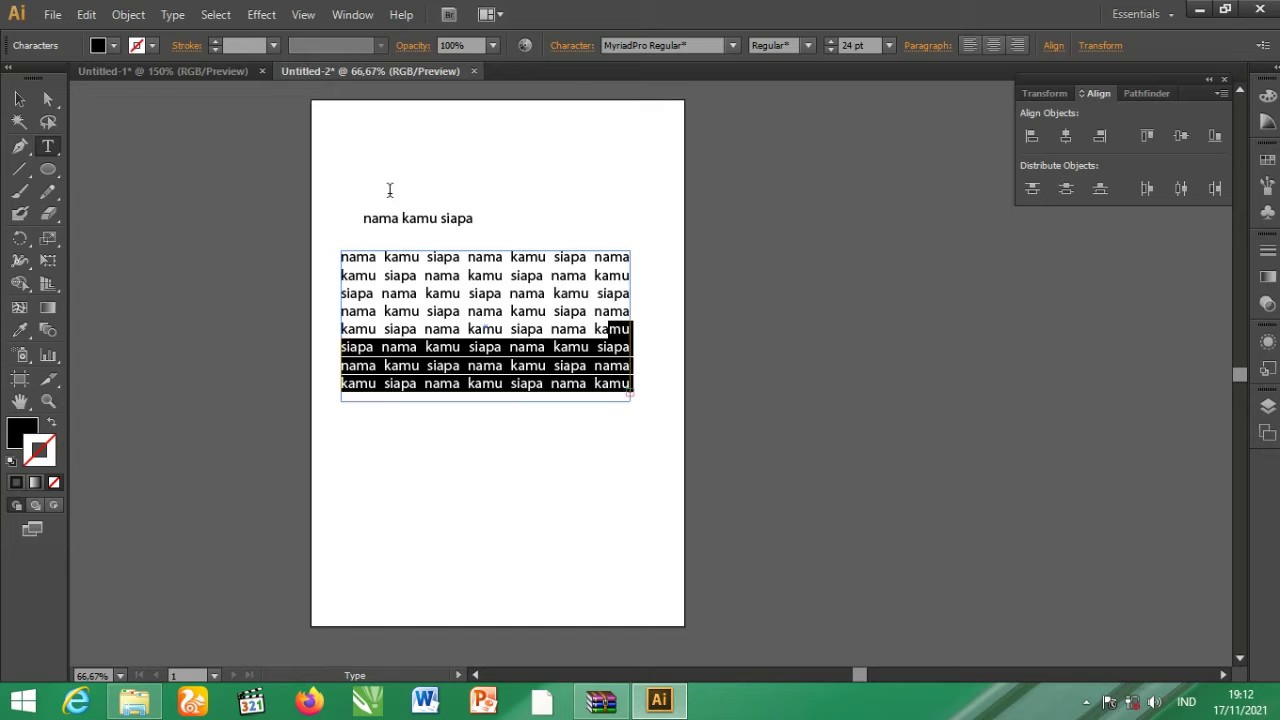
pyautogui.hotkey('ctrl', 'a')
pyautogui.press('Escape')
pyautogui.moveTo(205, 179)
pyautogui.mouseDown()
pyautogui.moveTo(630, 430)
pyautogui.moveTo(744, 528)
pyautogui.mouseUp()
pyautogui.press('Delete')
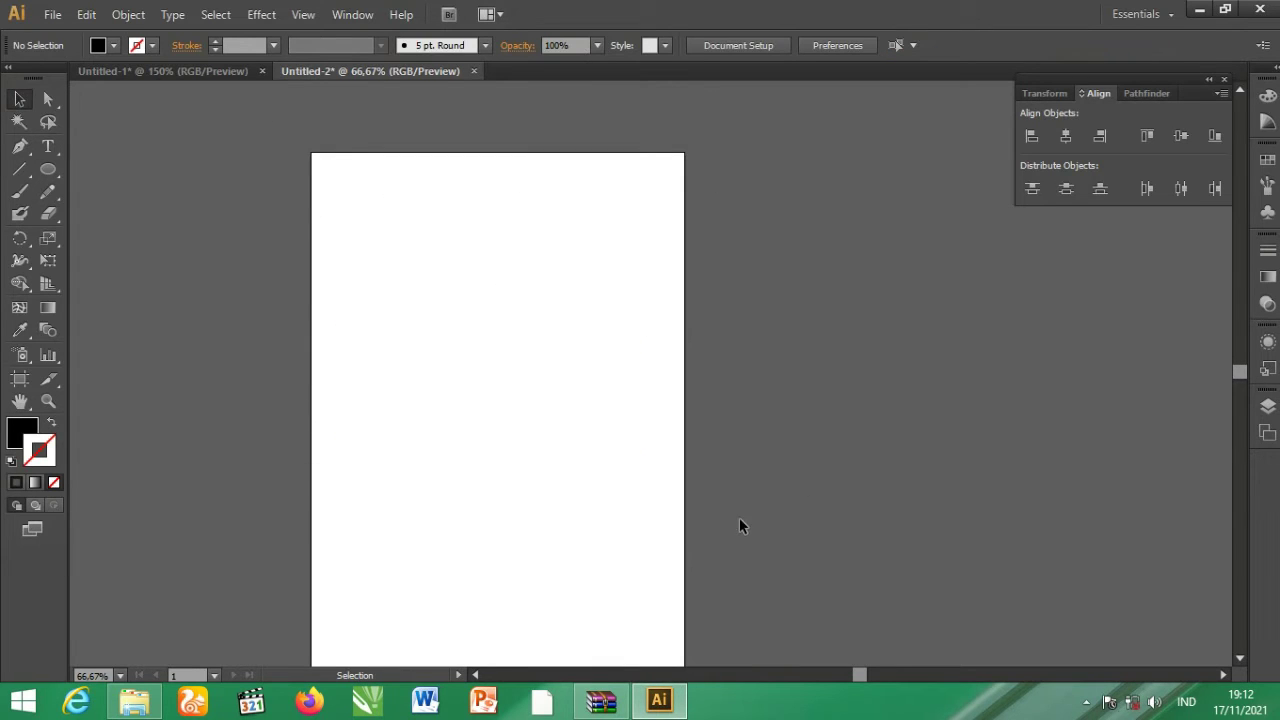
# - Draw a black-filled circle about 8.5 cm across in the upper middle of the page
pyautogui.click(47, 146)
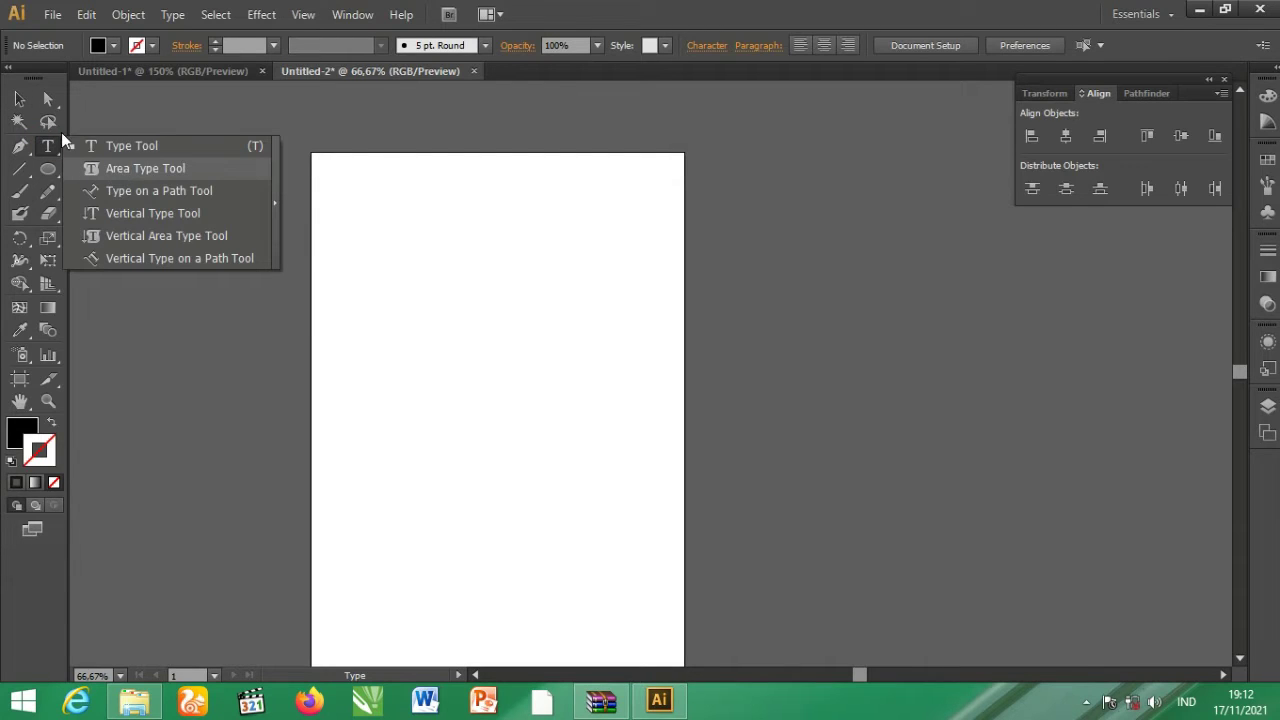
pyautogui.click(16, 101)
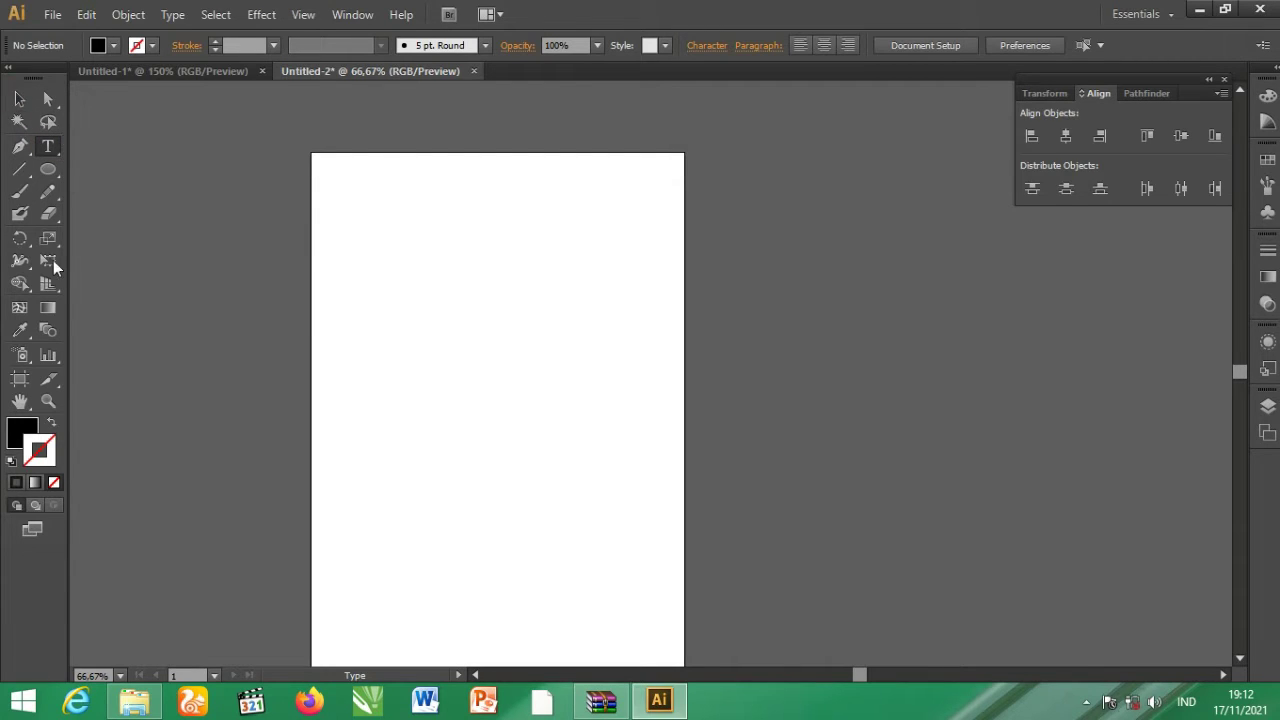
pyautogui.click(48, 169)
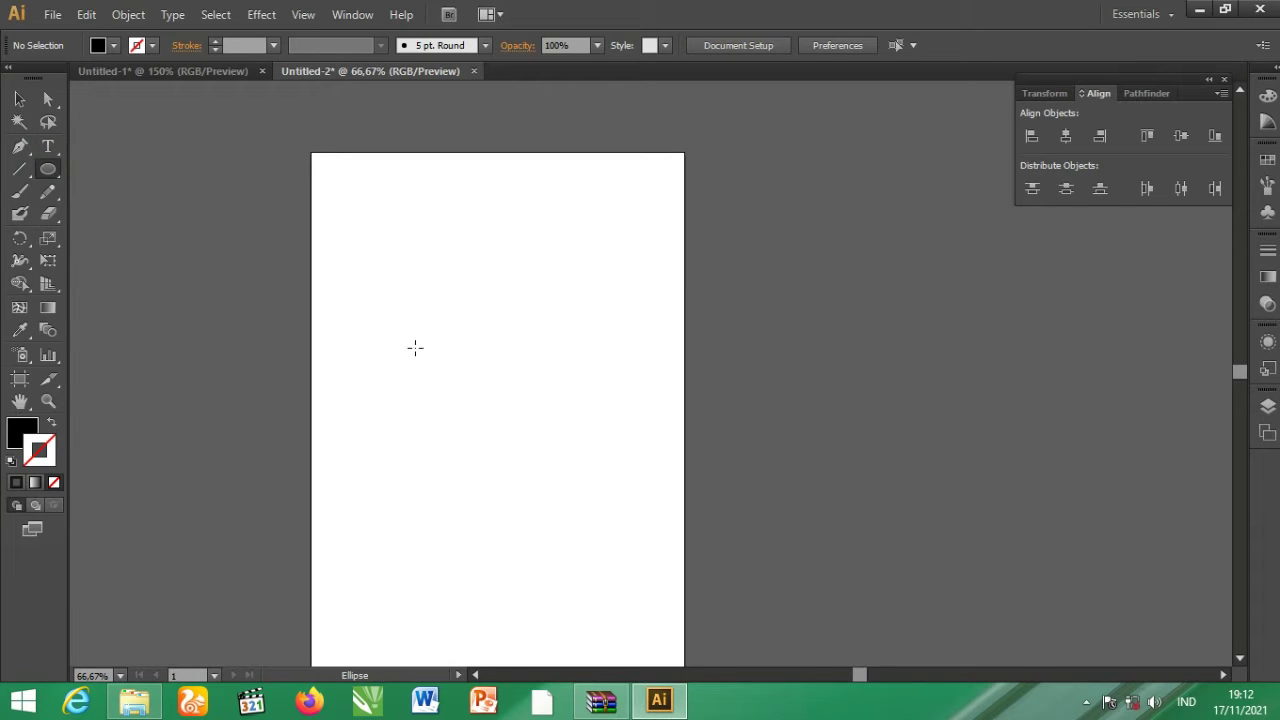
pyautogui.scroll(-2, 416, 303)
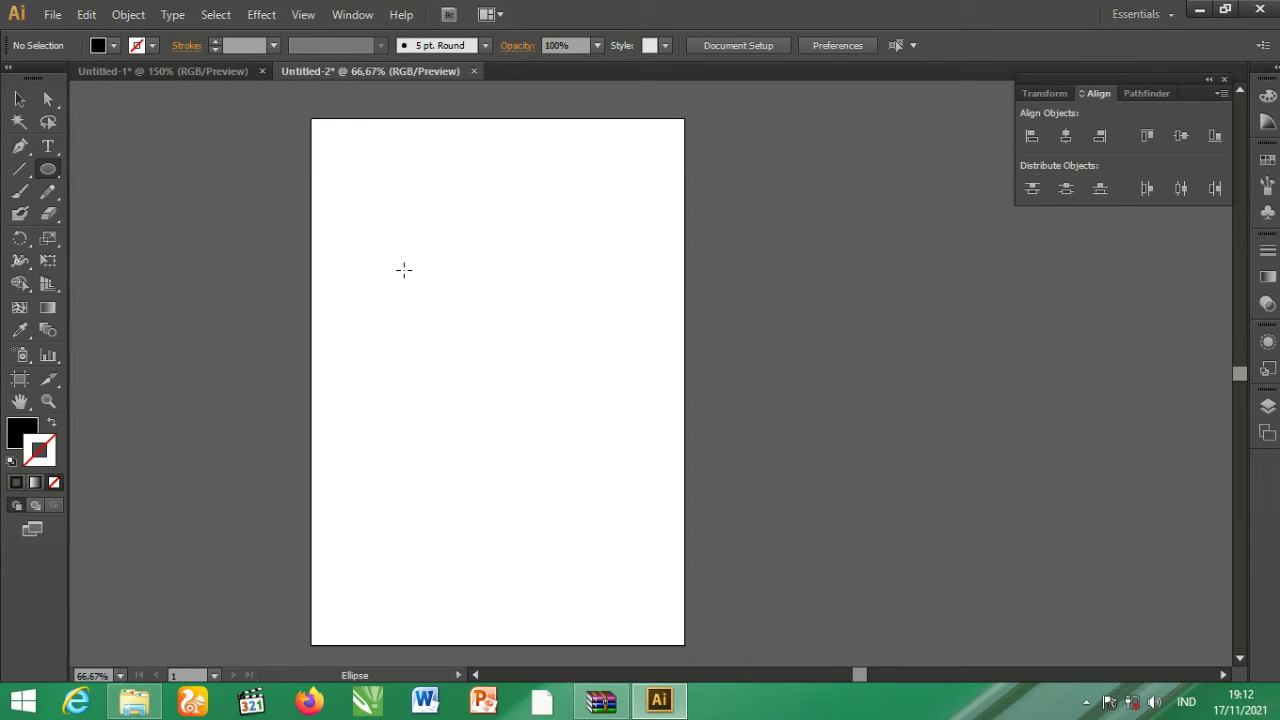
pyautogui.moveTo(404, 270); pyautogui.dragTo(567, 432)
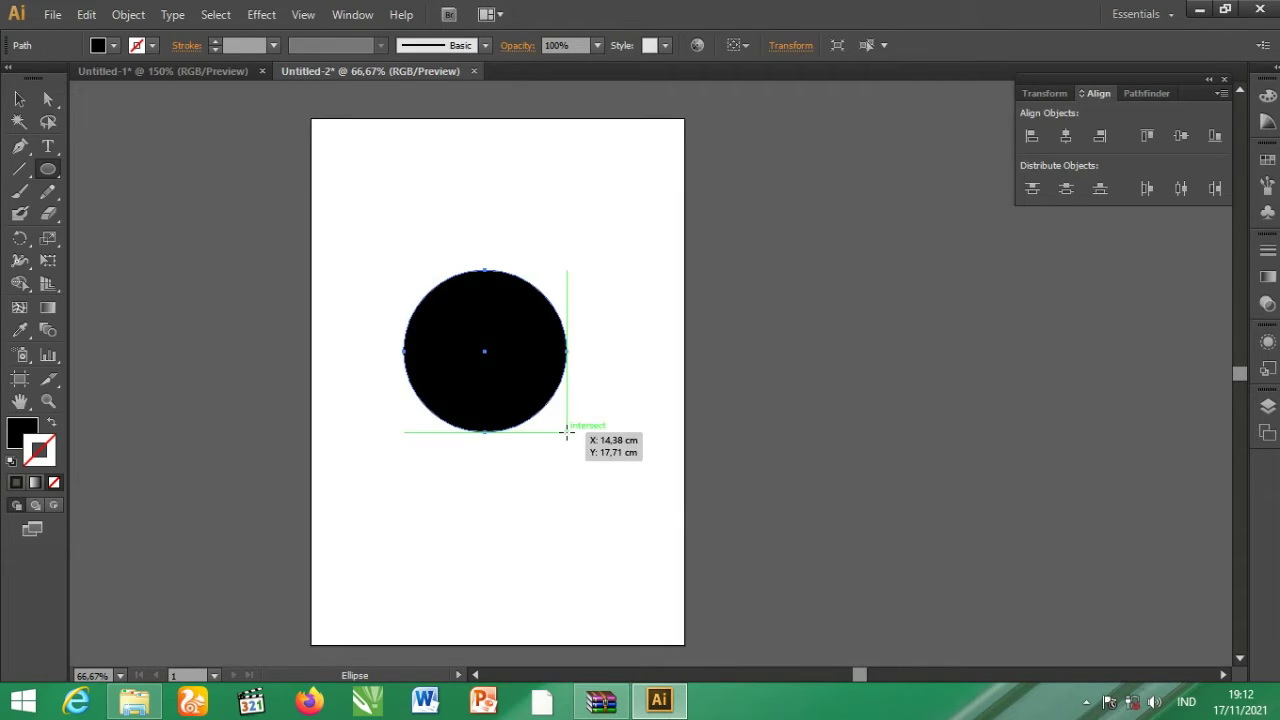
# - Choose the Area Type tool from the Type tool flyout
pyautogui.click(19, 99)
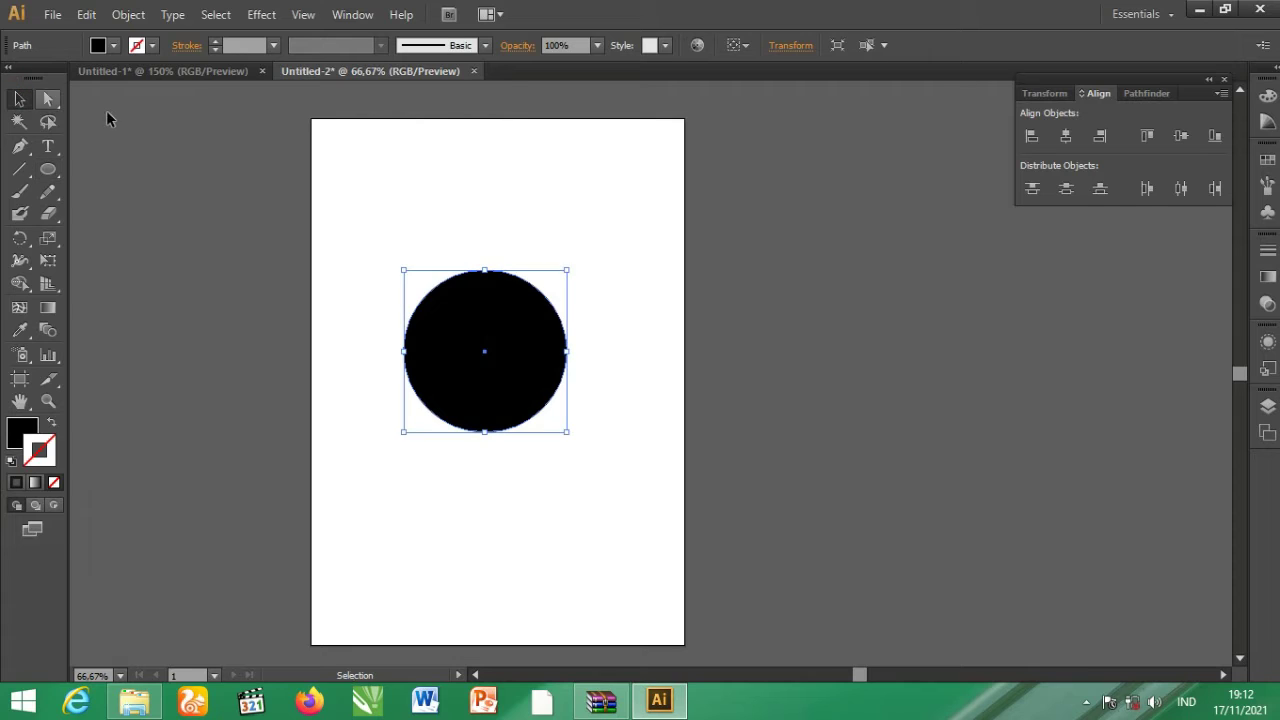
pyautogui.click(48, 146)
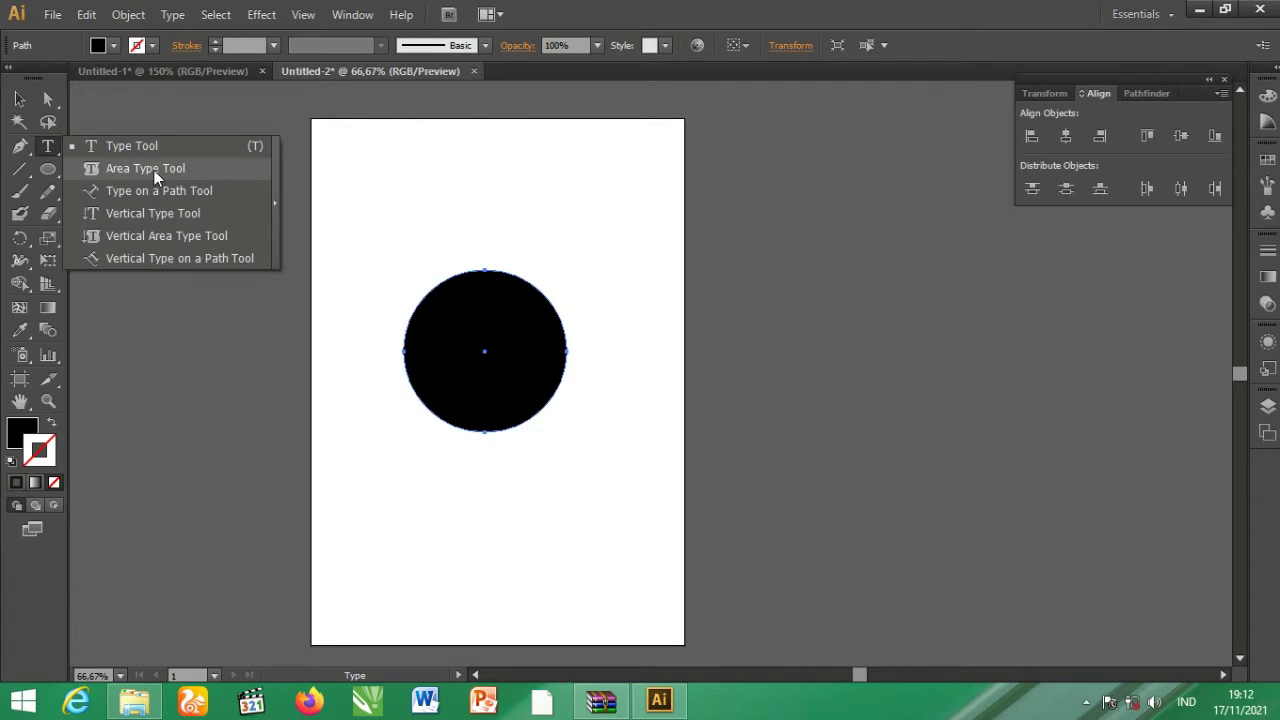
pyautogui.click(154, 170)
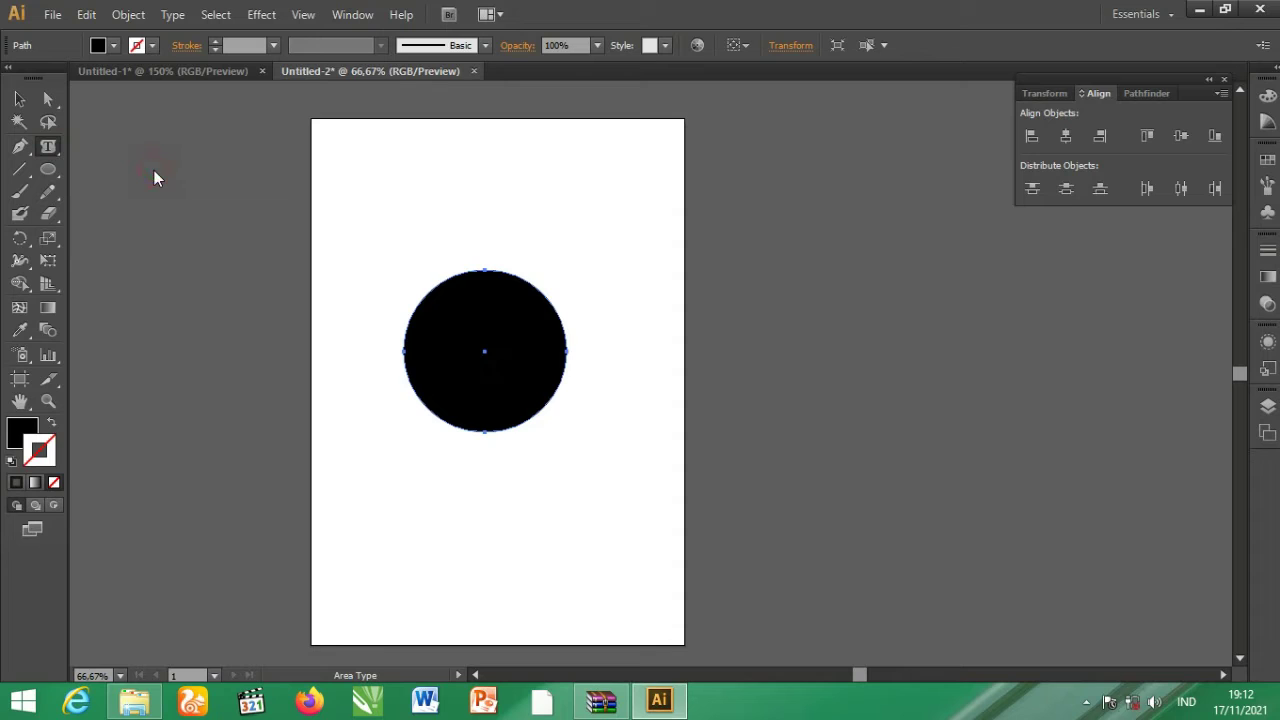
# - Fill the circle with pasted 'nama kamu siapa' text as area type
pyautogui.click(437, 284)
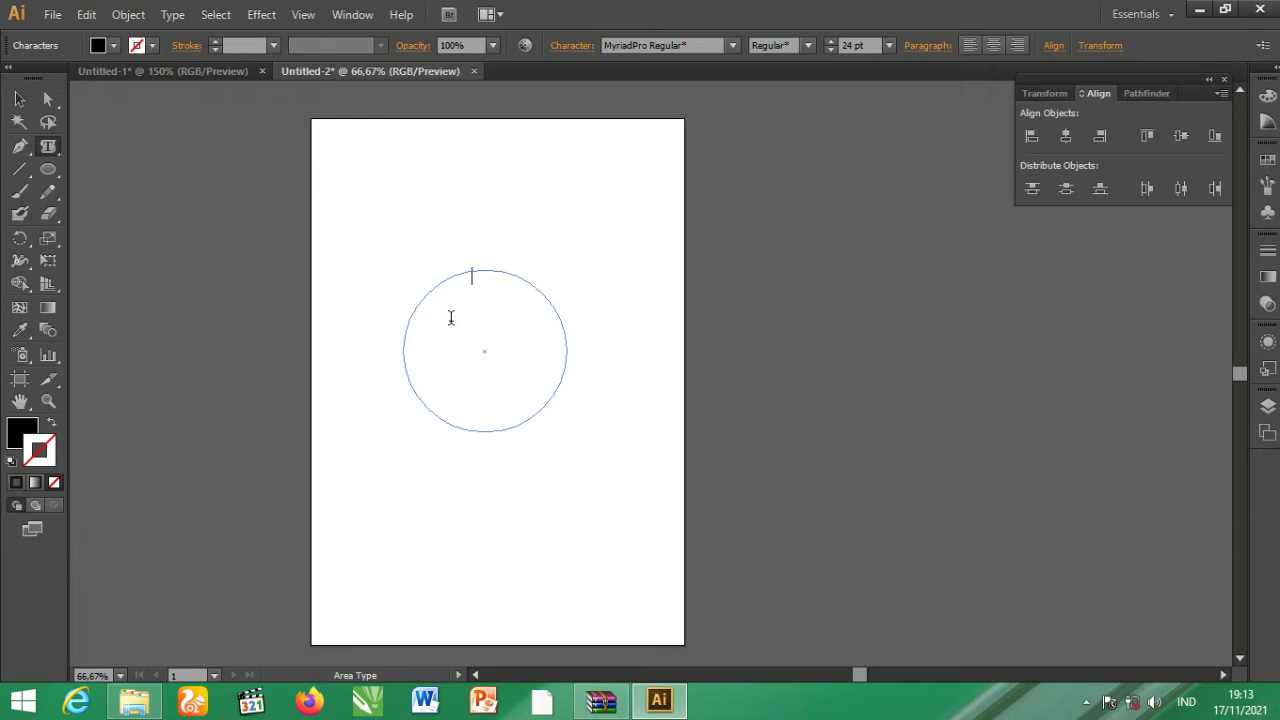
pyautogui.press('Escape')
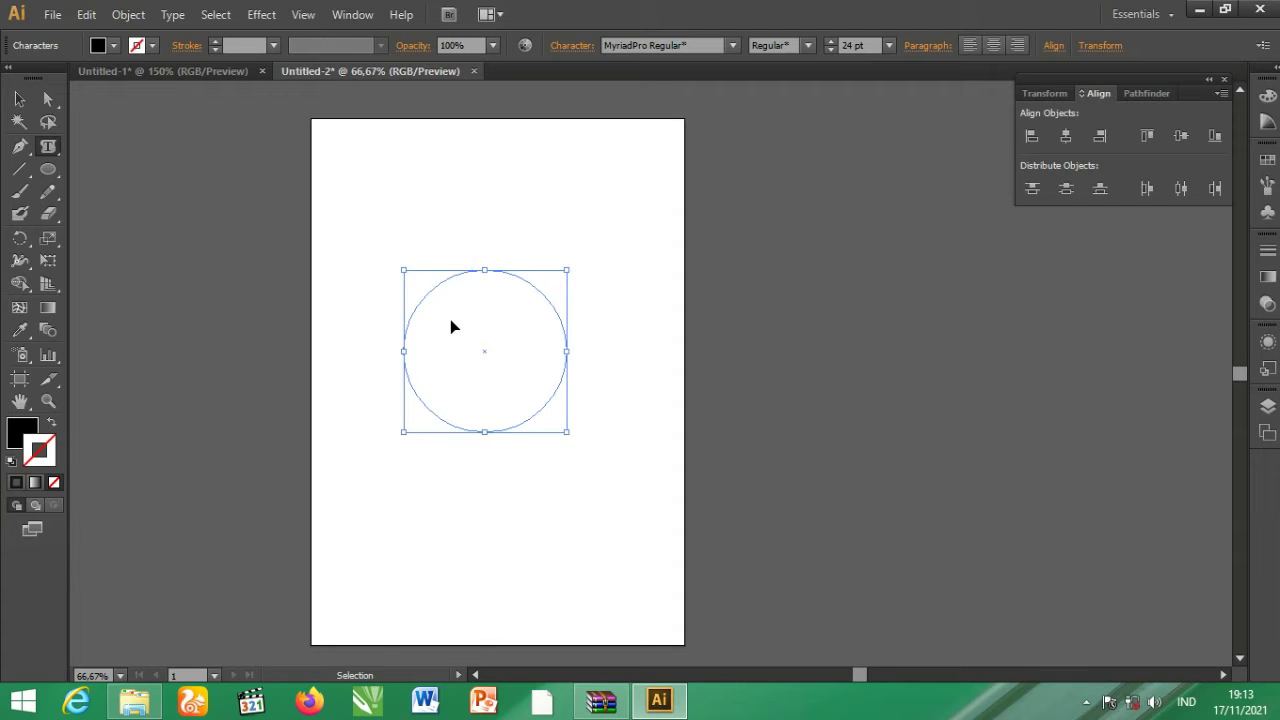
pyautogui.click(450, 327)
pyautogui.hotkey('ctrl', 'v')
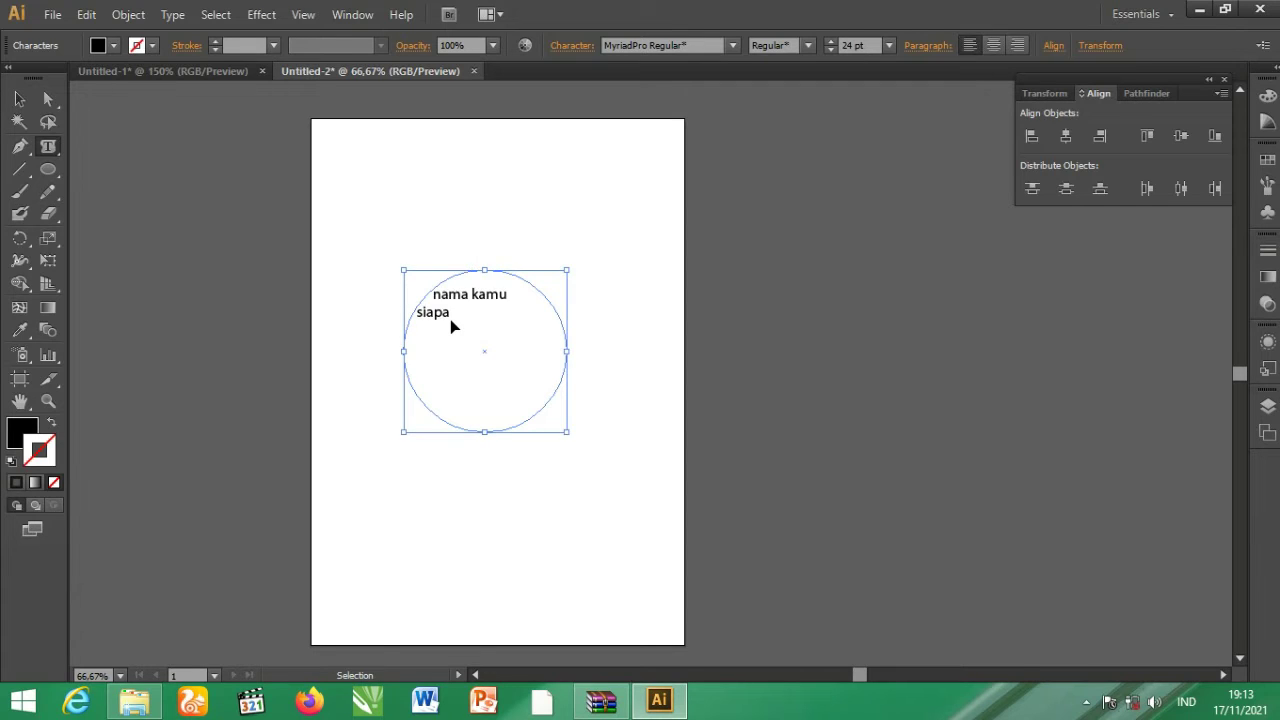
pyautogui.hotkey('ctrl', 'v')
pyautogui.hotkey('ctrl', 'v')
pyautogui.hotkey('ctrl', 'v')
pyautogui.hotkey('ctrl', 'v')
pyautogui.hotkey('ctrl', 'v')
pyautogui.hotkey('ctrl', 'v')
pyautogui.hotkey('ctrl', 'v')
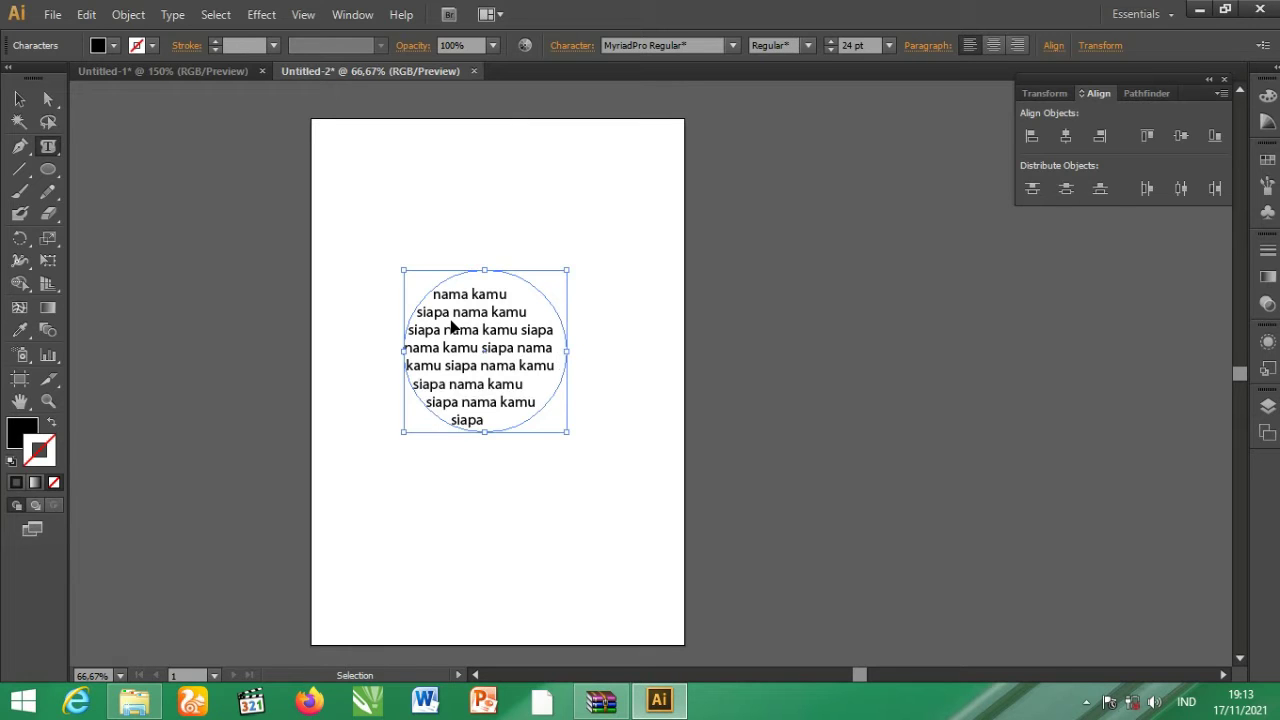
pyautogui.press('Escape')
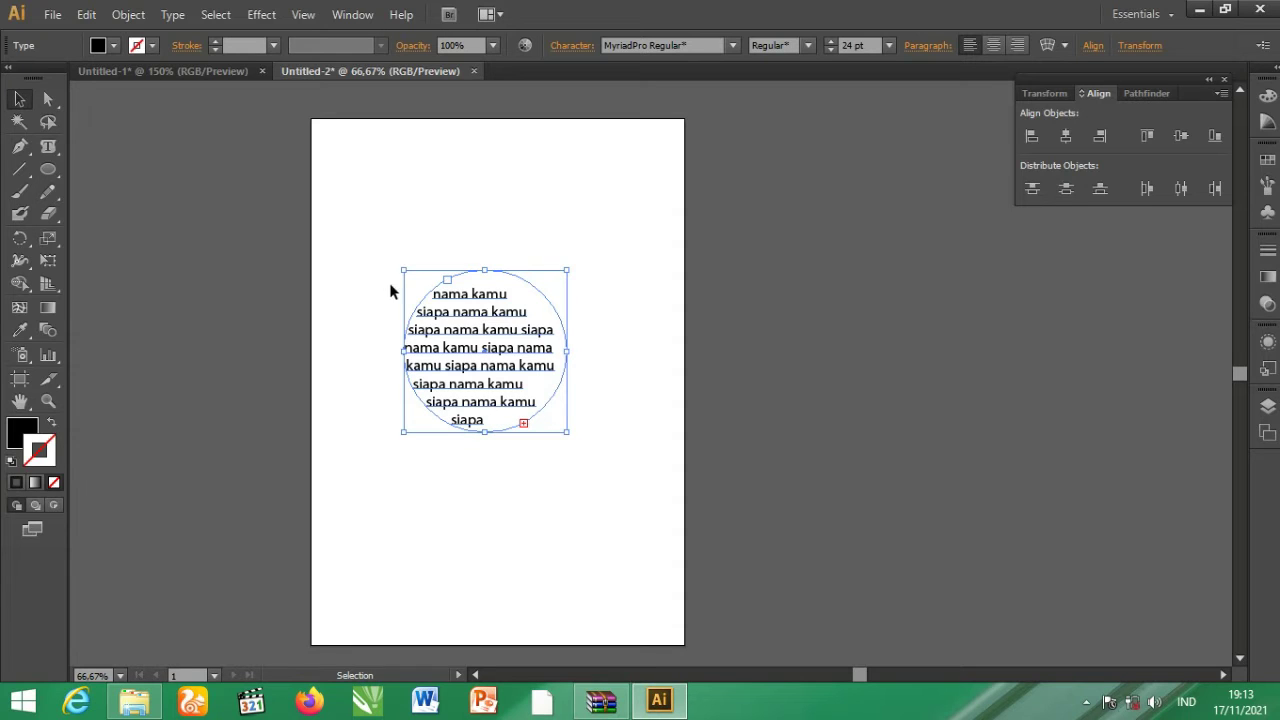
# - Try justified, centred, left and right alignment on the circle text, then select the circle
pyautogui.click(490, 410)
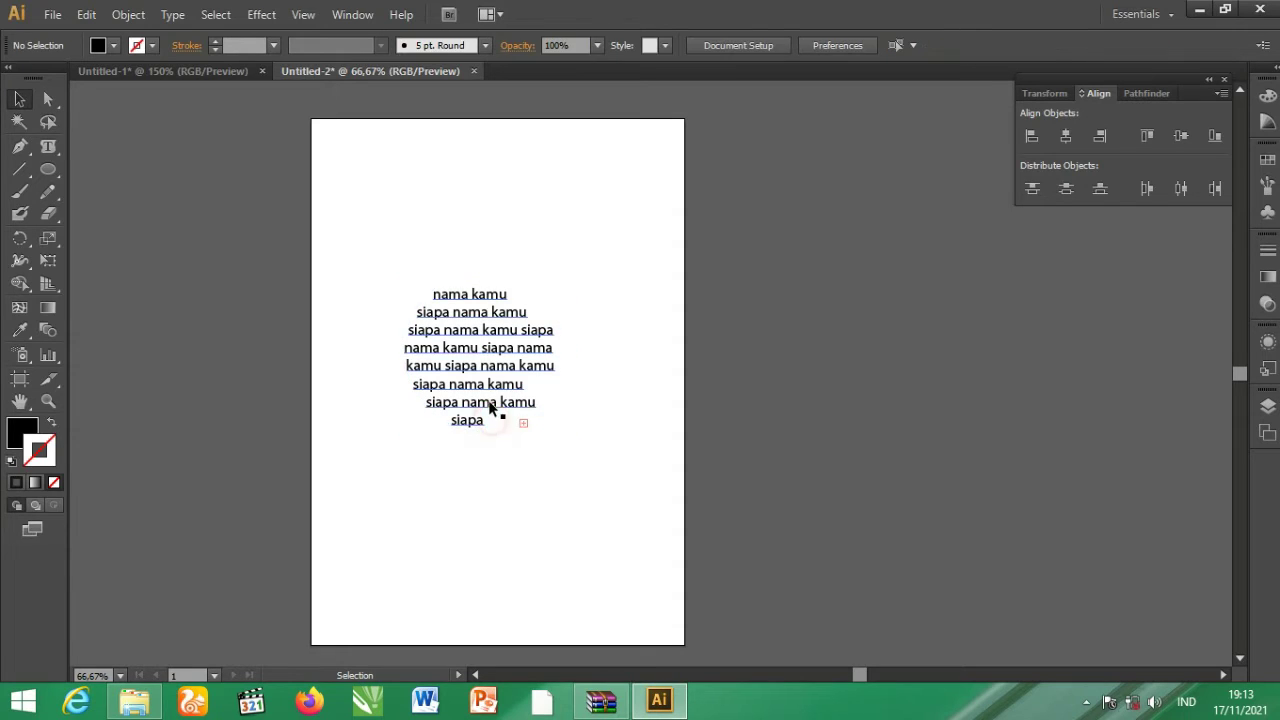
pyautogui.doubleClick(490, 405)
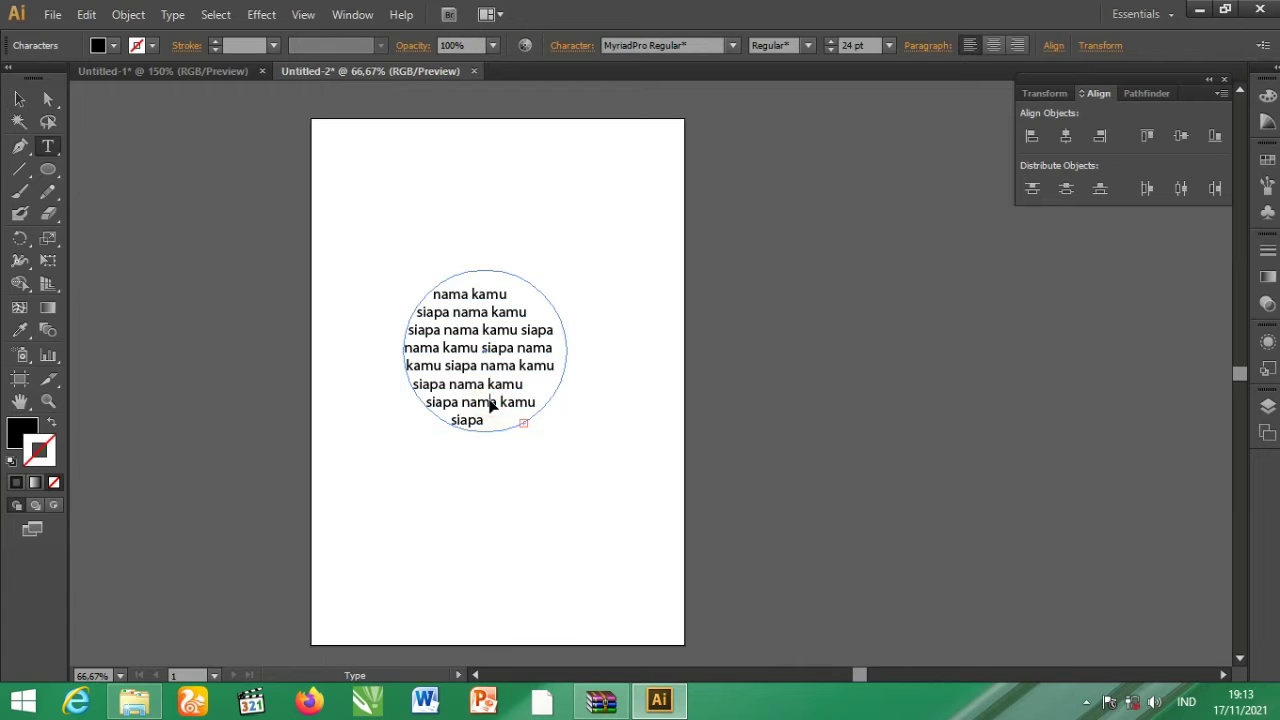
pyautogui.hotkey('ctrl', 'a')
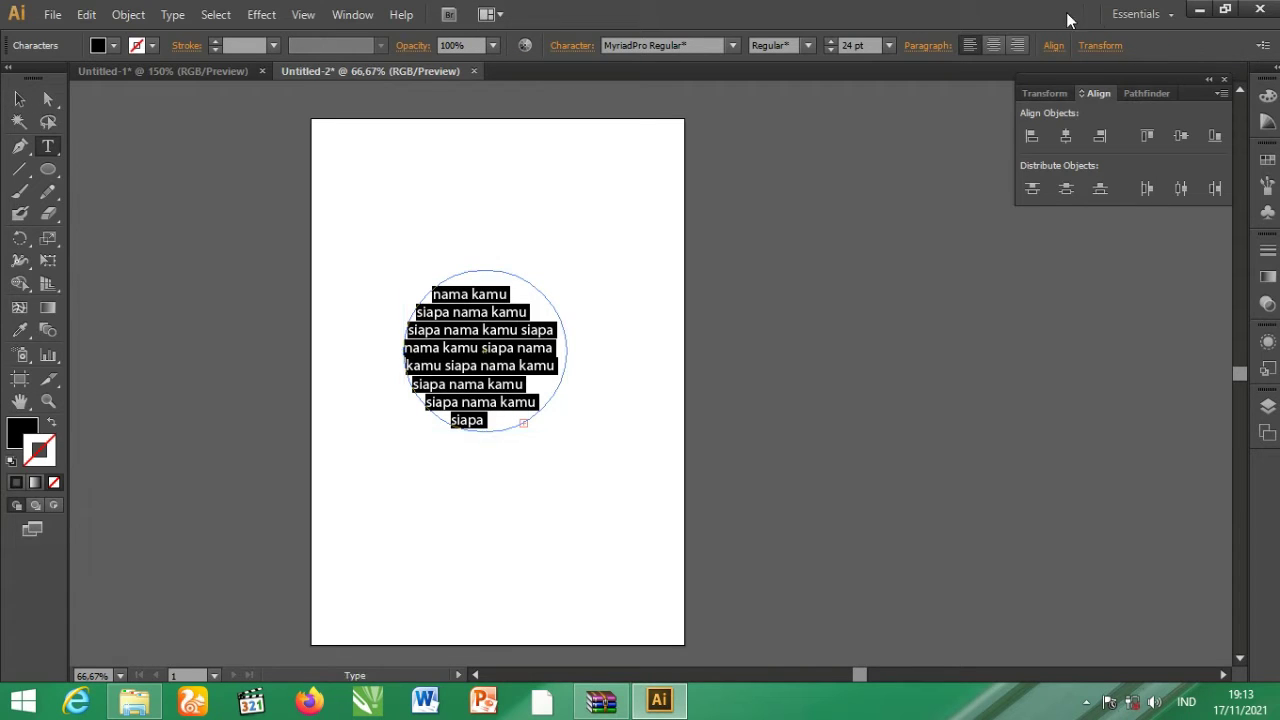
pyautogui.click(927, 45)
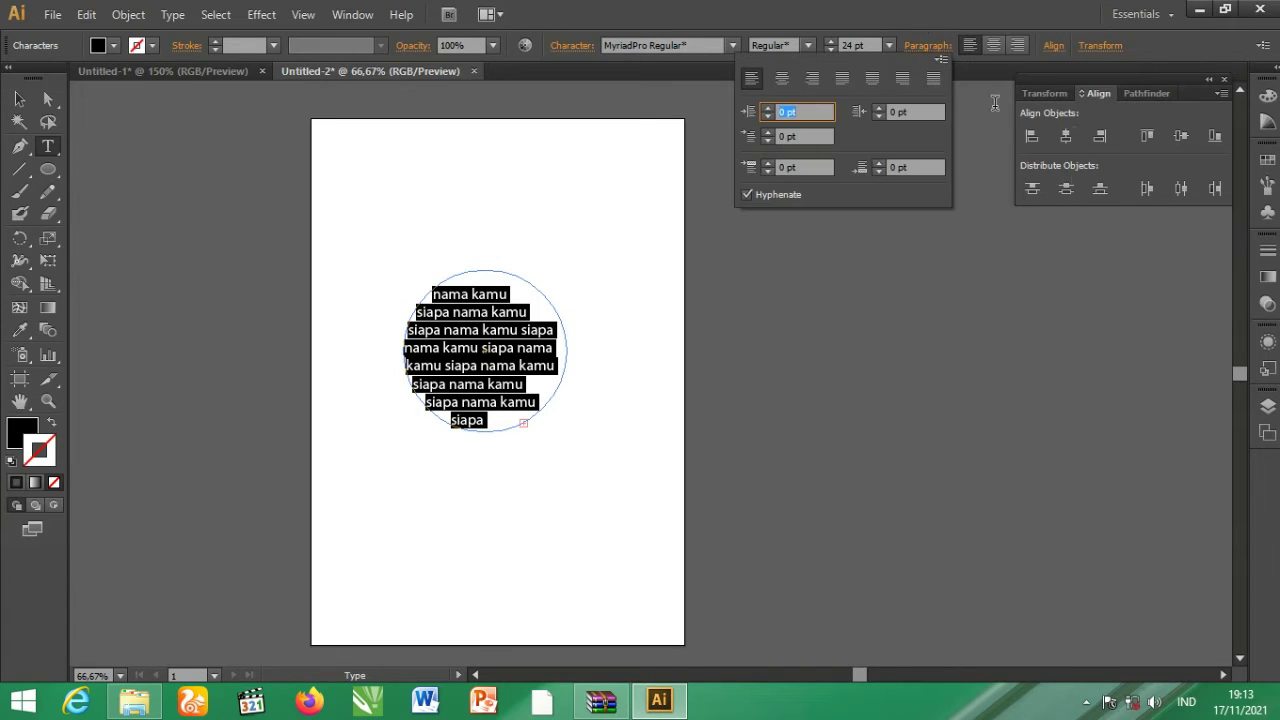
pyautogui.click(933, 78)
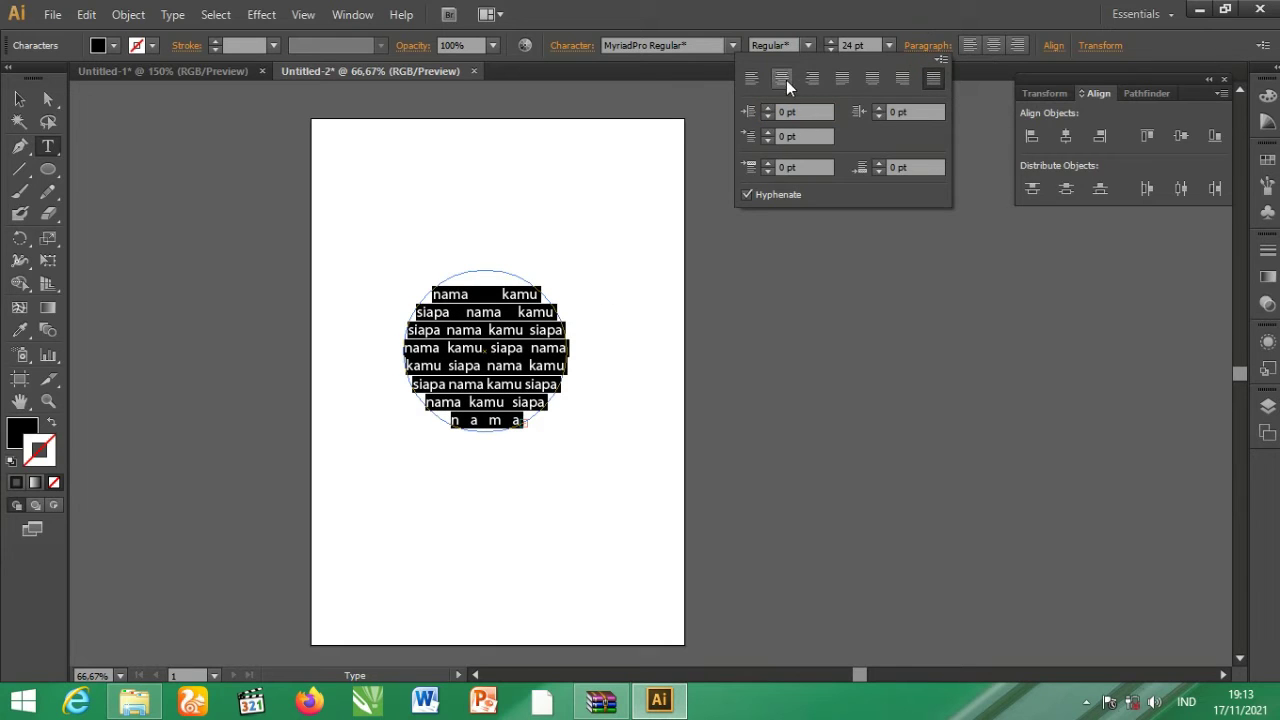
pyautogui.click(777, 80)
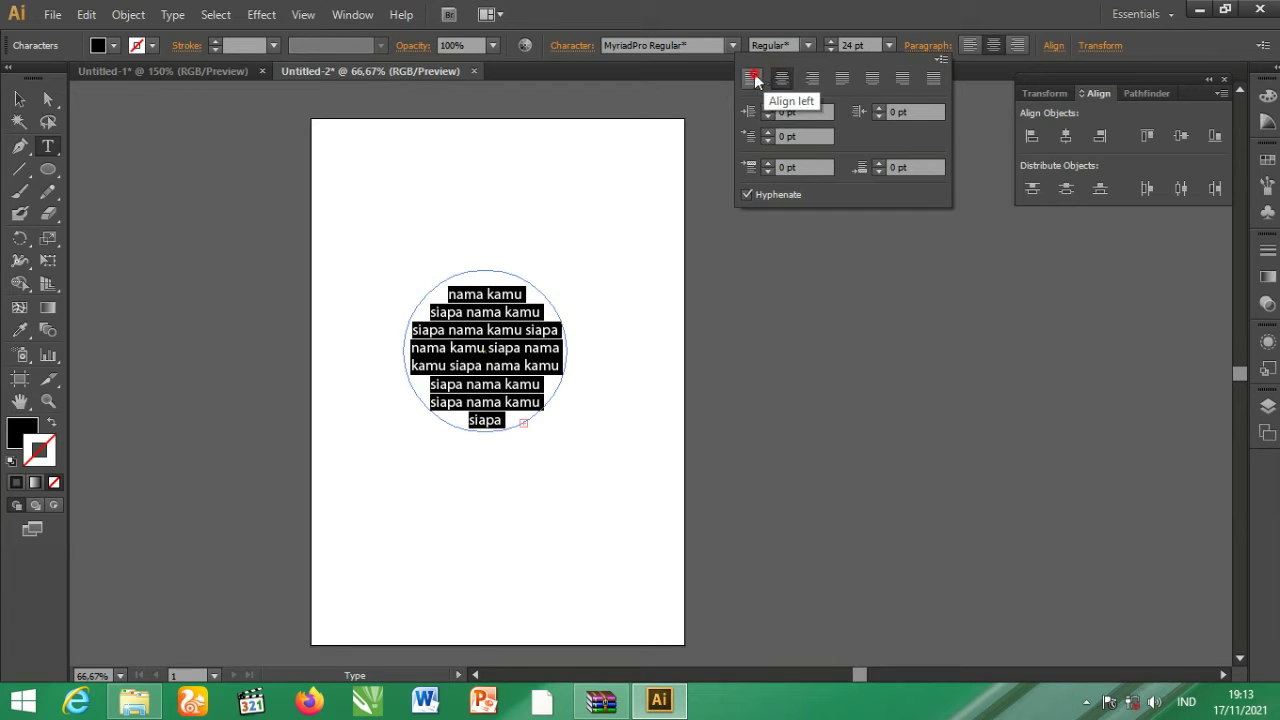
pyautogui.click(753, 77)
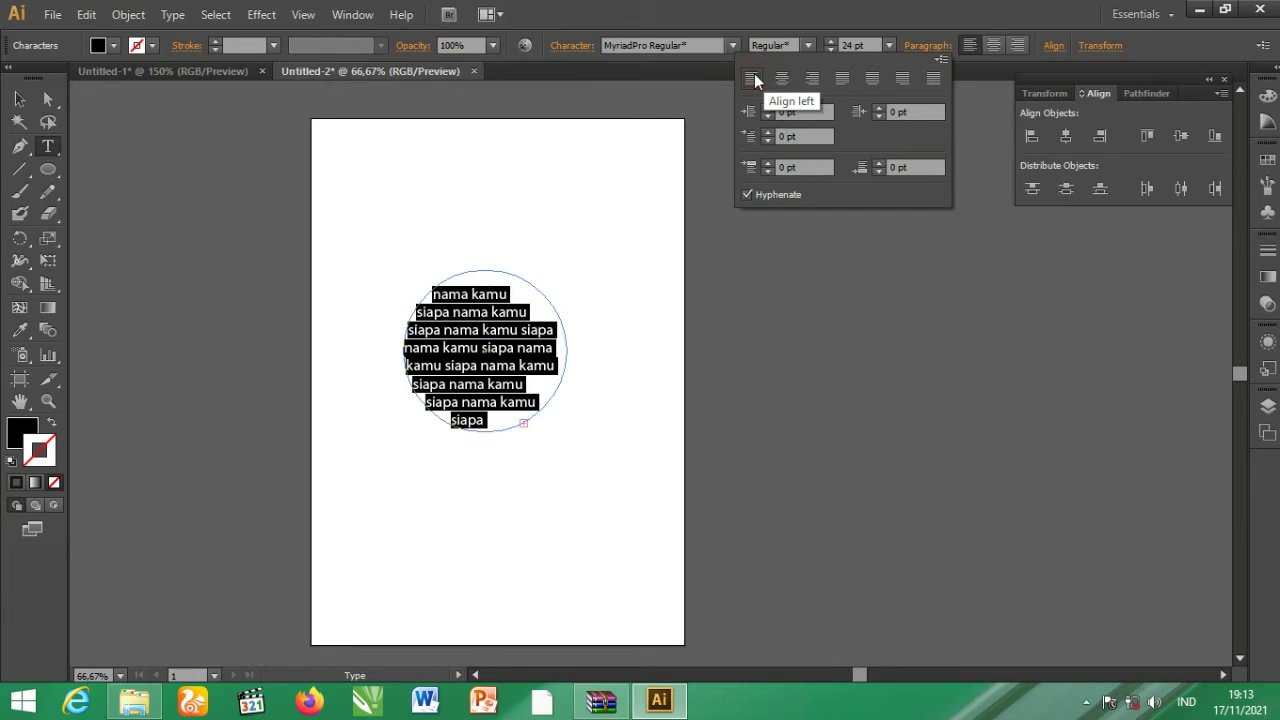
pyautogui.click(813, 80)
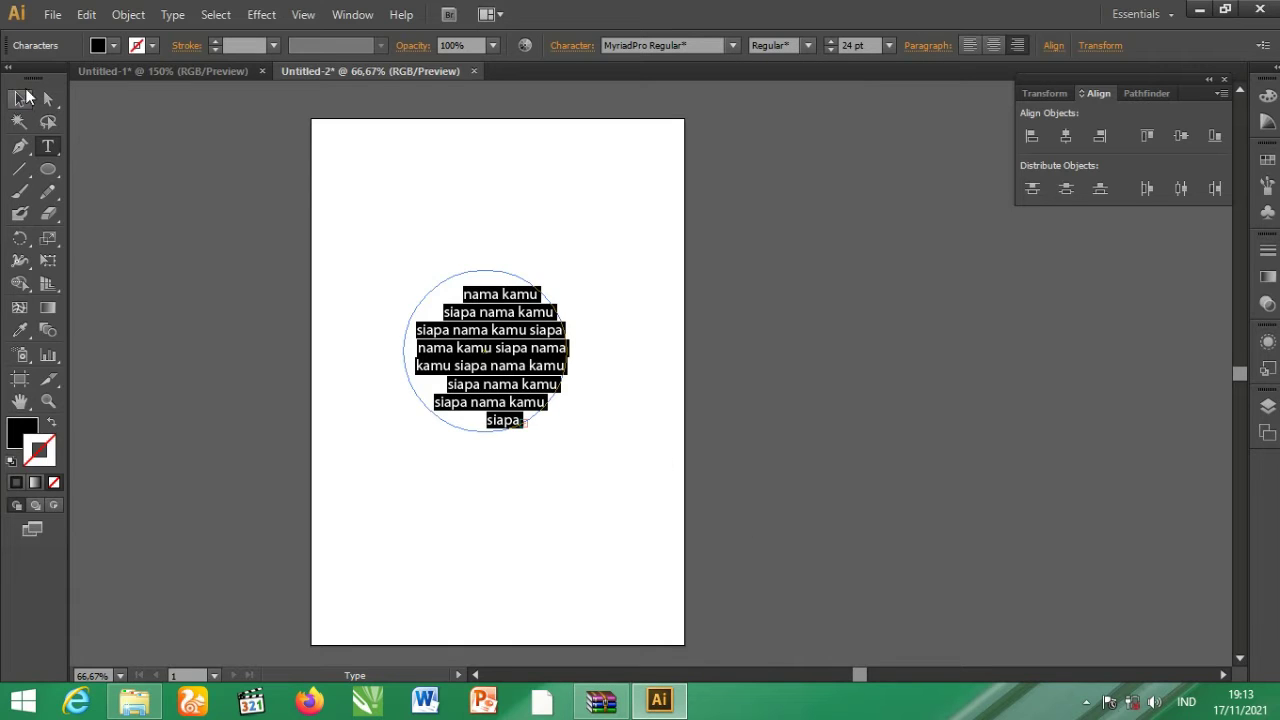
pyautogui.click(19, 99)
pyautogui.moveTo(778, 201); pyautogui.dragTo(249, 540)
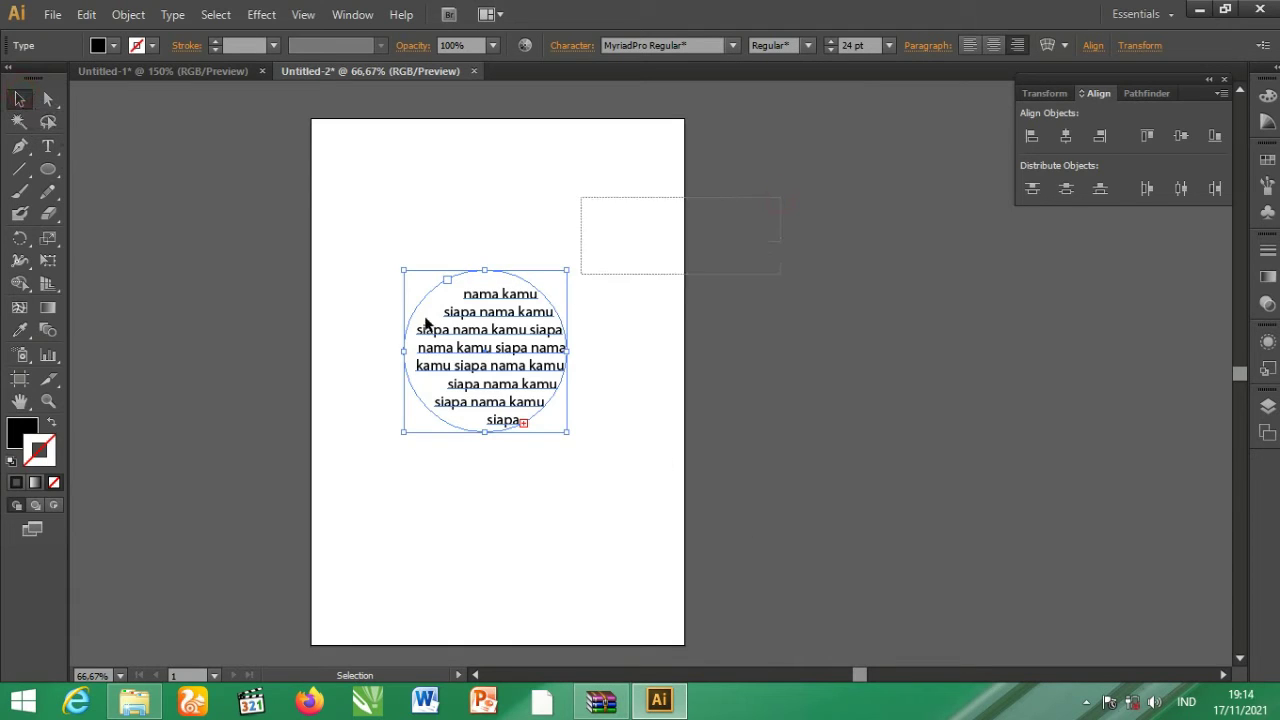
# - Delete the text circle and draw a solid black triangle with the Polygon tool
pyautogui.press('Delete')
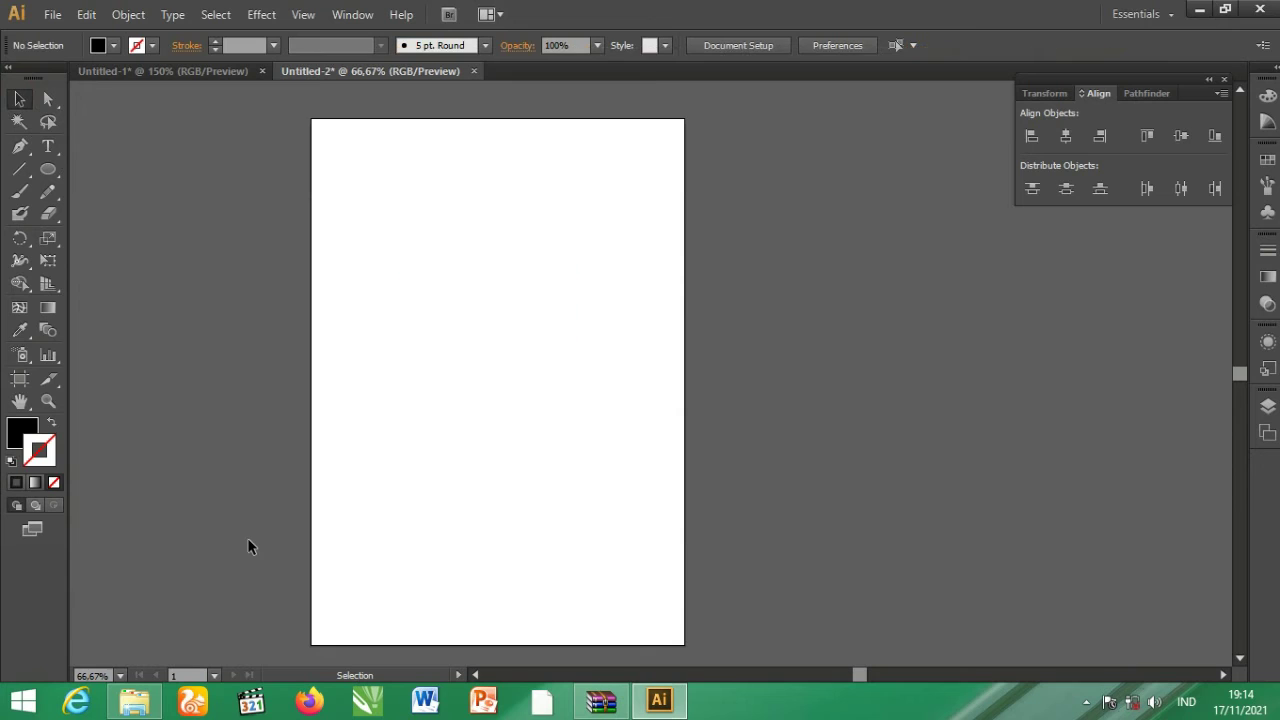
pyautogui.click(52, 170)
pyautogui.click(57, 172)
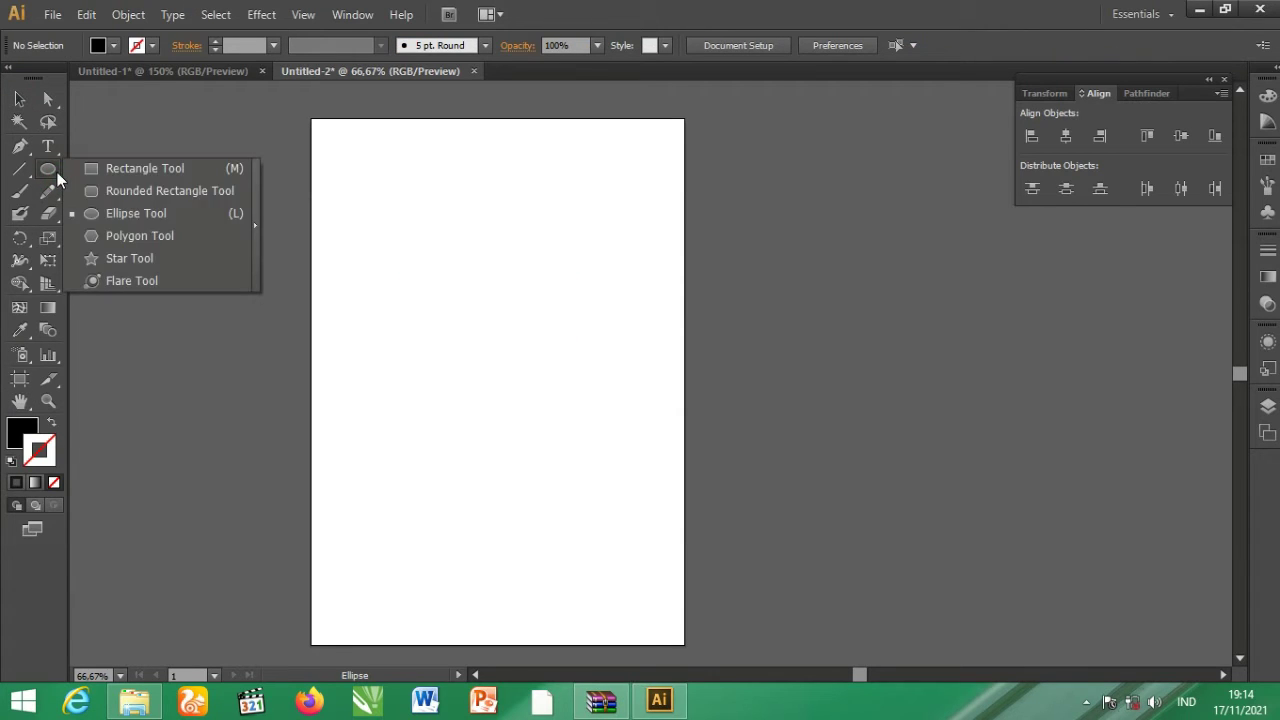
pyautogui.click(124, 240)
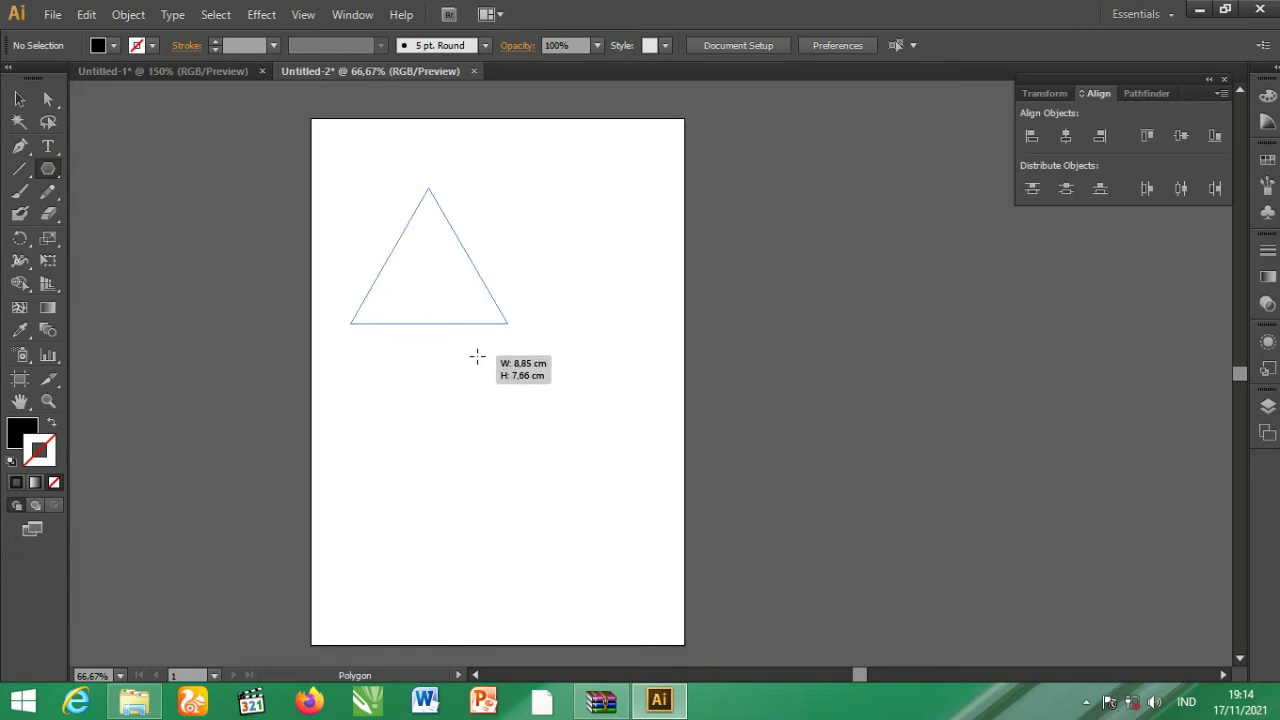
pyautogui.moveTo(429, 279); pyautogui.dragTo(477, 354)
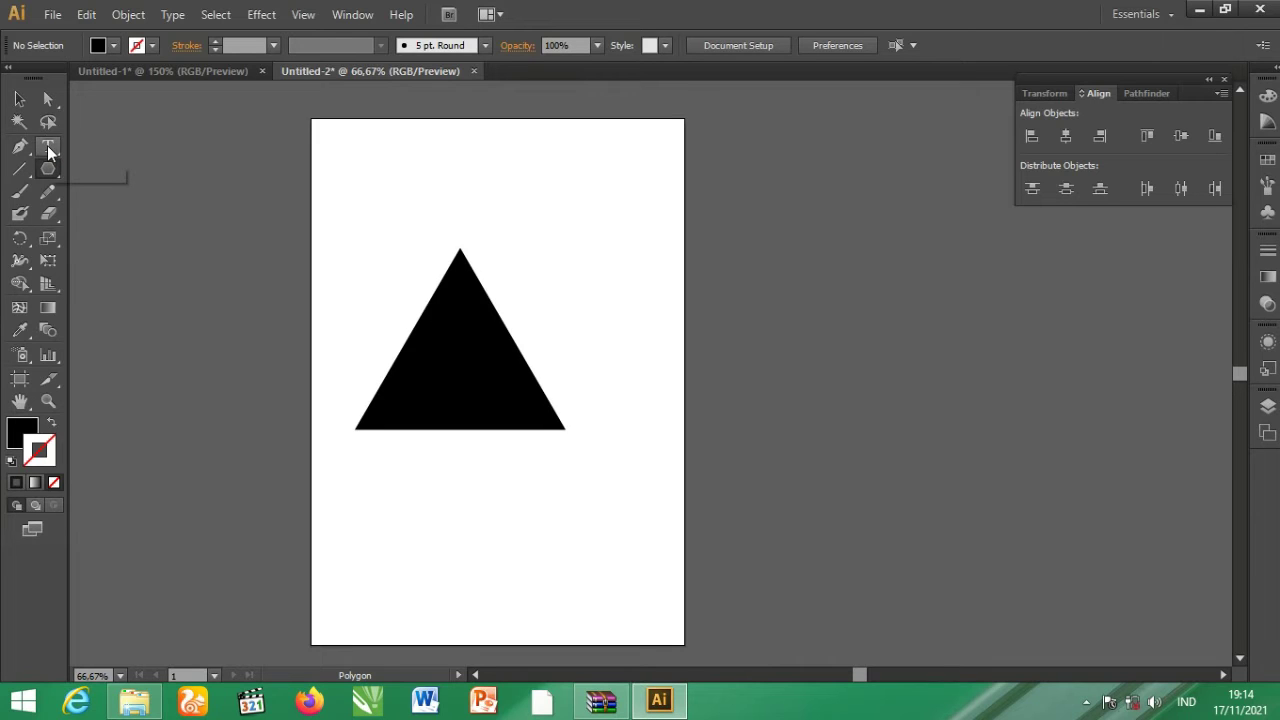
# - Flow pasted sample text into the triangle with the Area Type tool
pyautogui.click(47, 146)
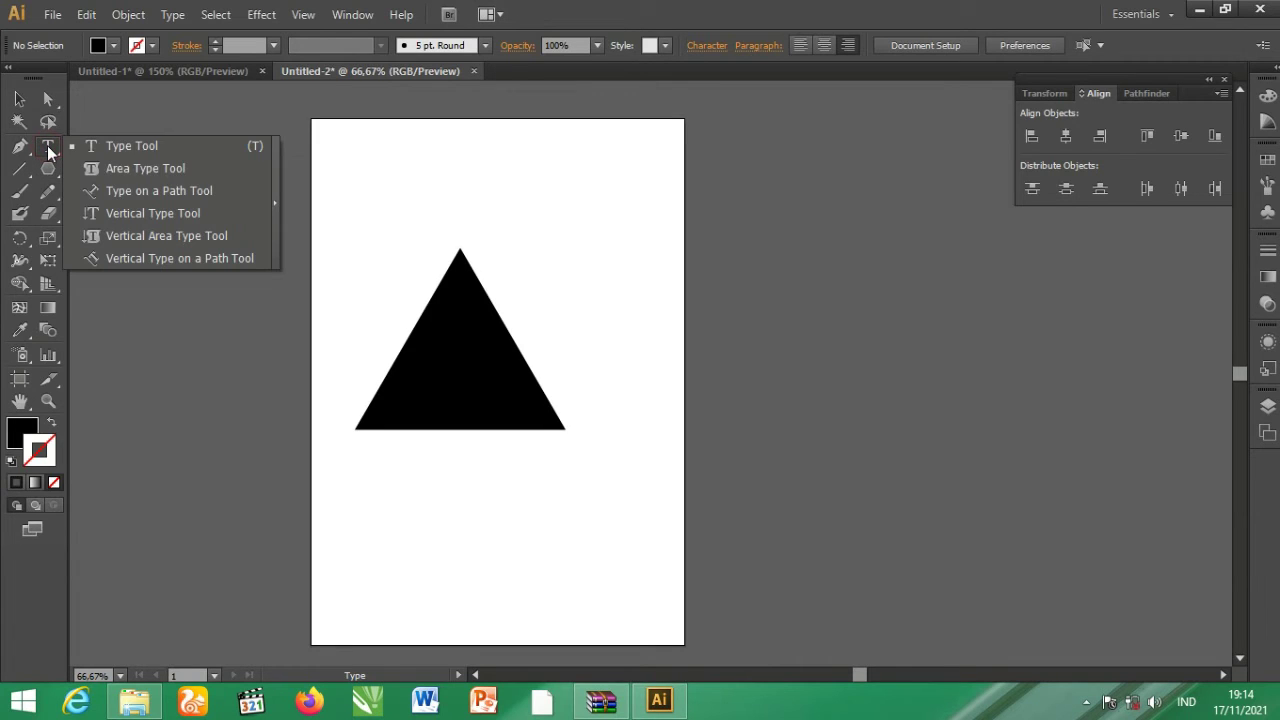
pyautogui.click(133, 170)
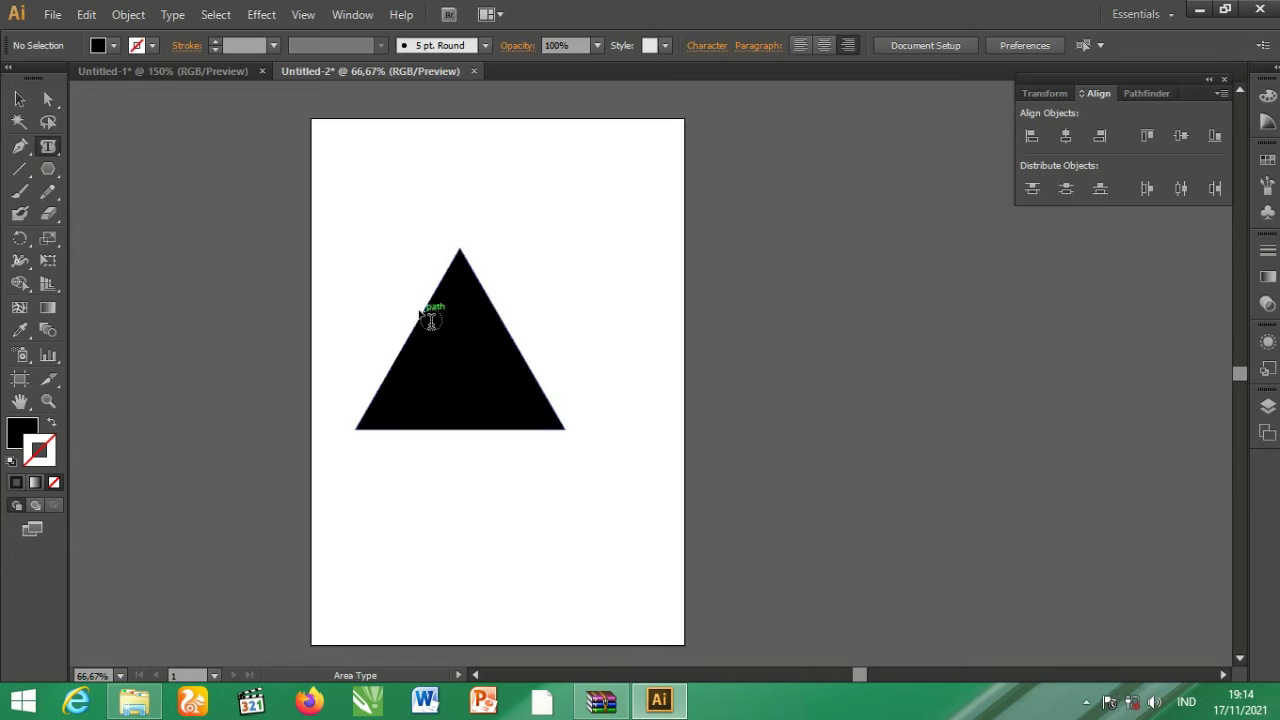
pyautogui.click(420, 310)
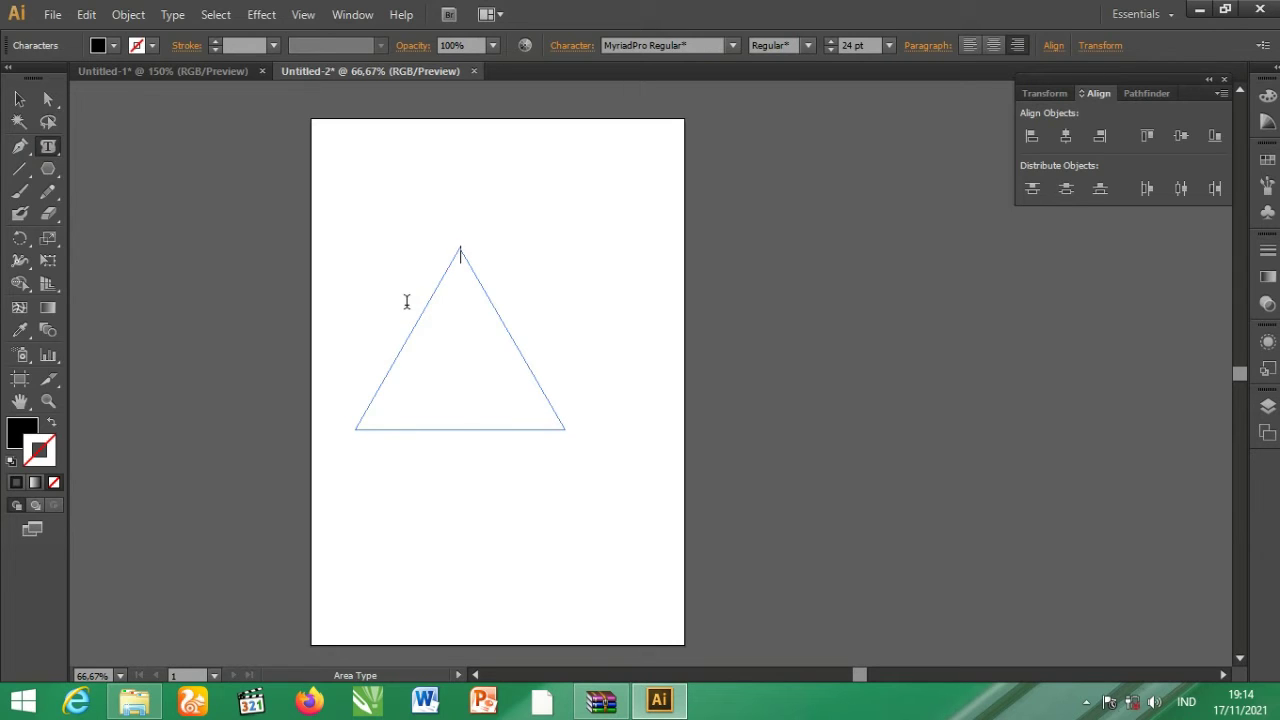
pyautogui.press('ctrl')
pyautogui.write('nama kamu siapa nama kamu siapa')
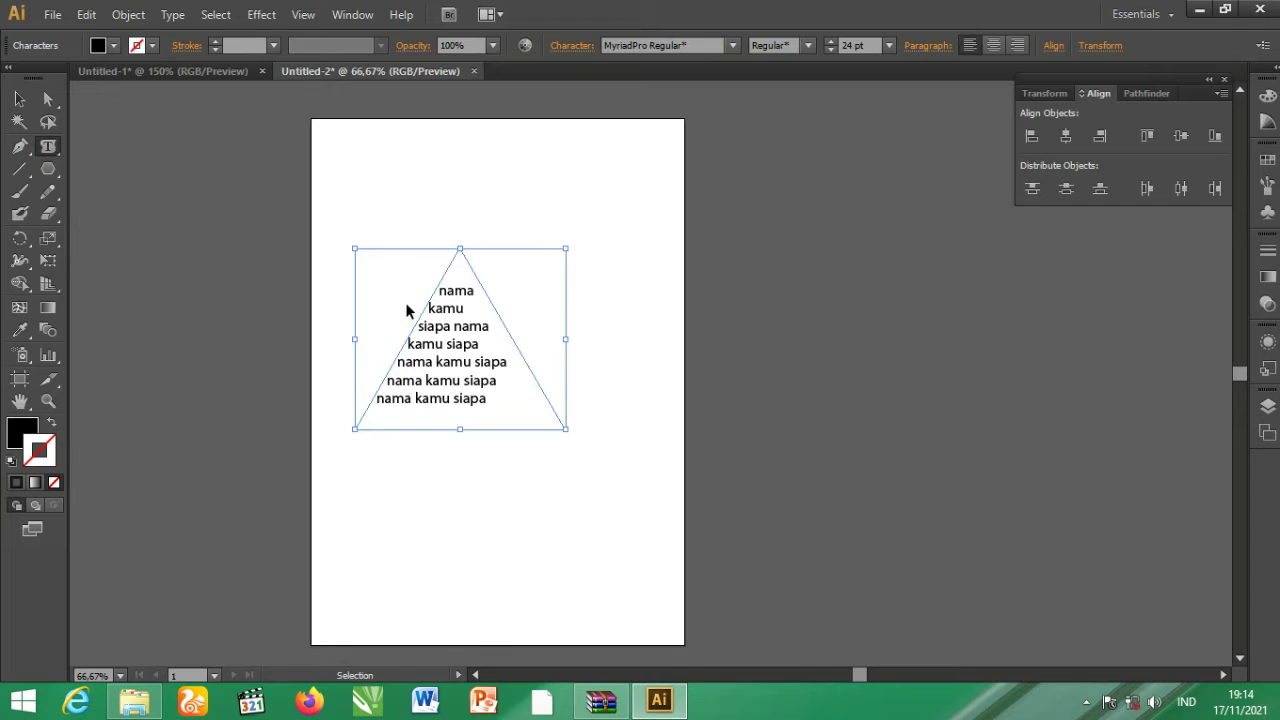
pyautogui.press('ctrl')
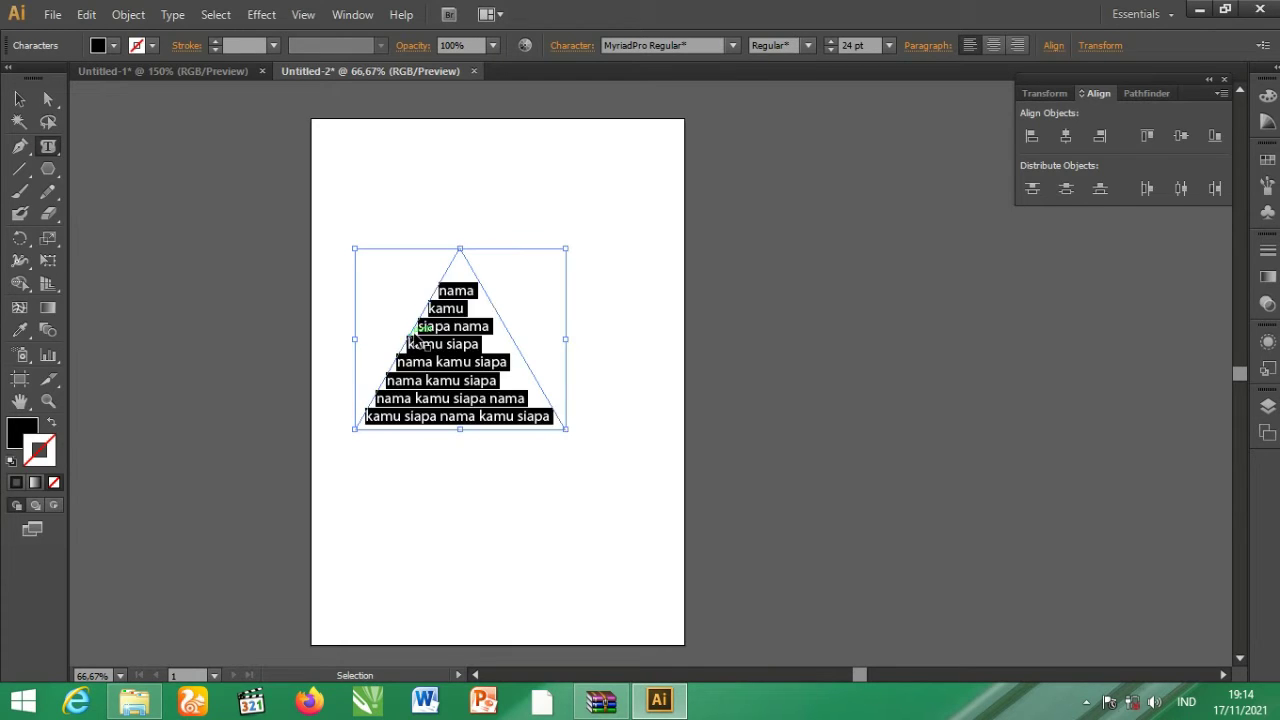
# - Try justified, left-aligned and centred paragraph layouts on the triangle text
pyautogui.hotkey('ctrl', 'a')
pyautogui.click(927, 45)
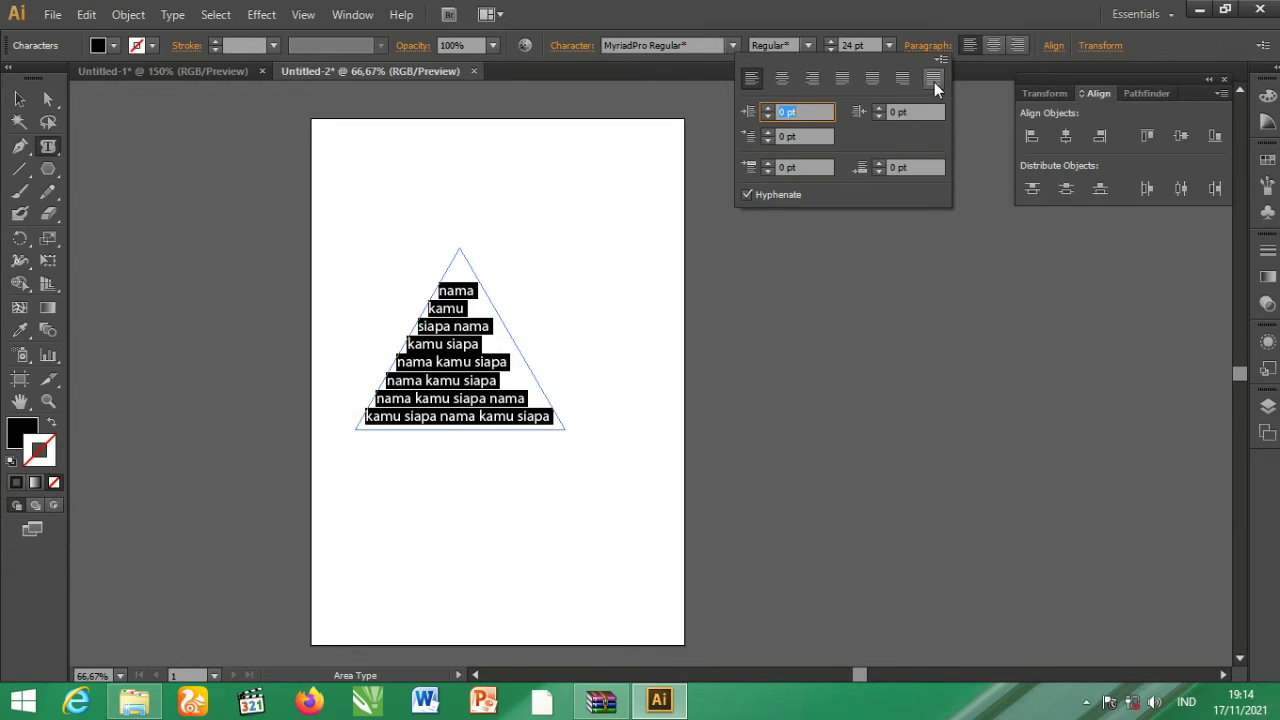
pyautogui.click(933, 79)
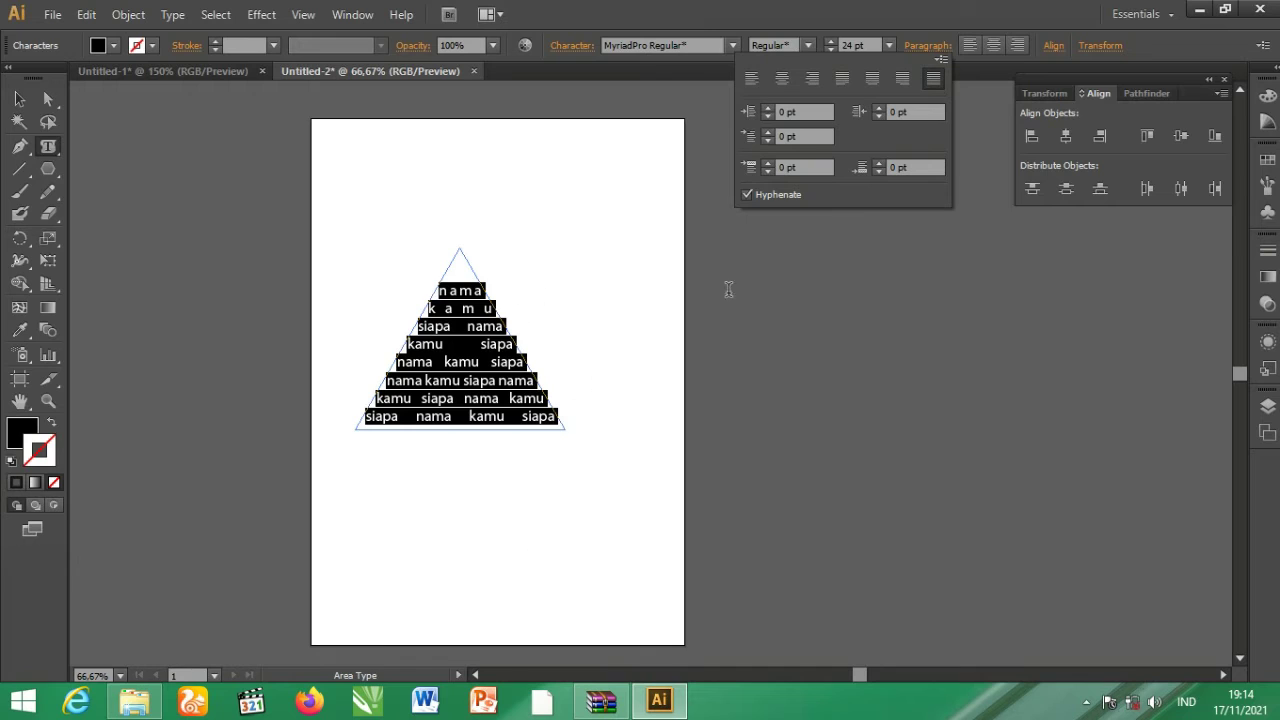
pyautogui.click(757, 75)
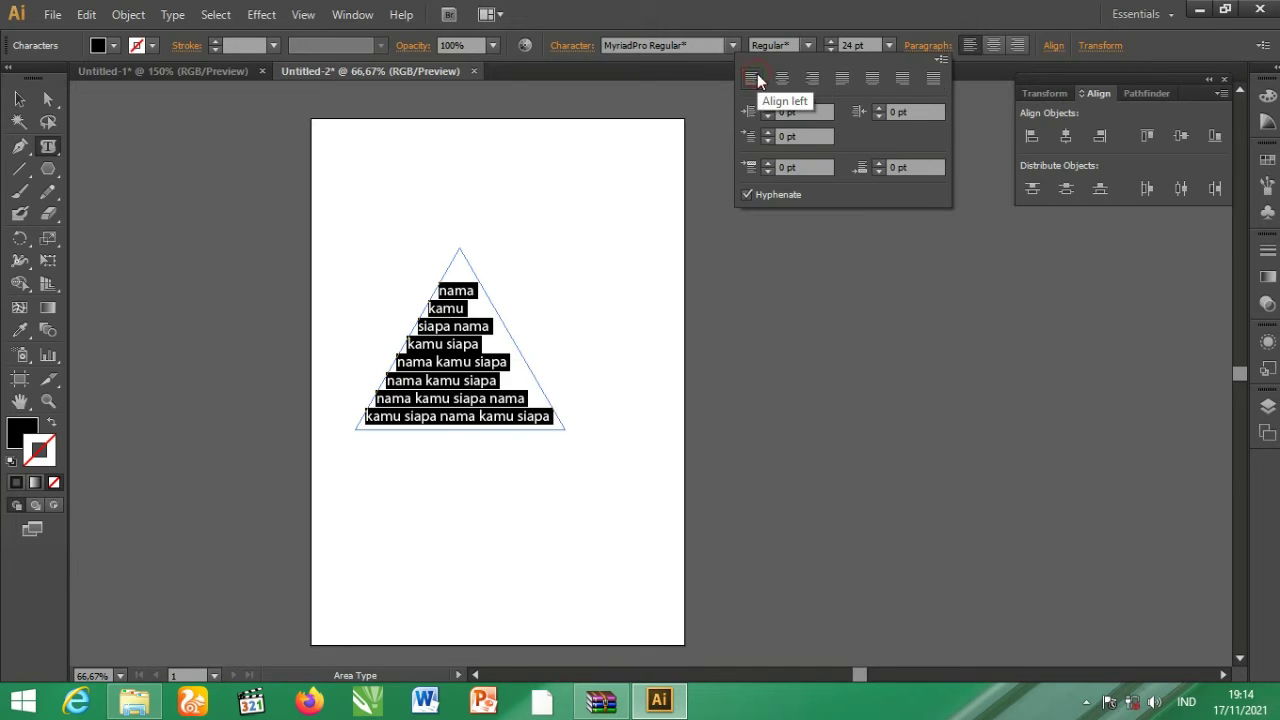
pyautogui.click(783, 79)
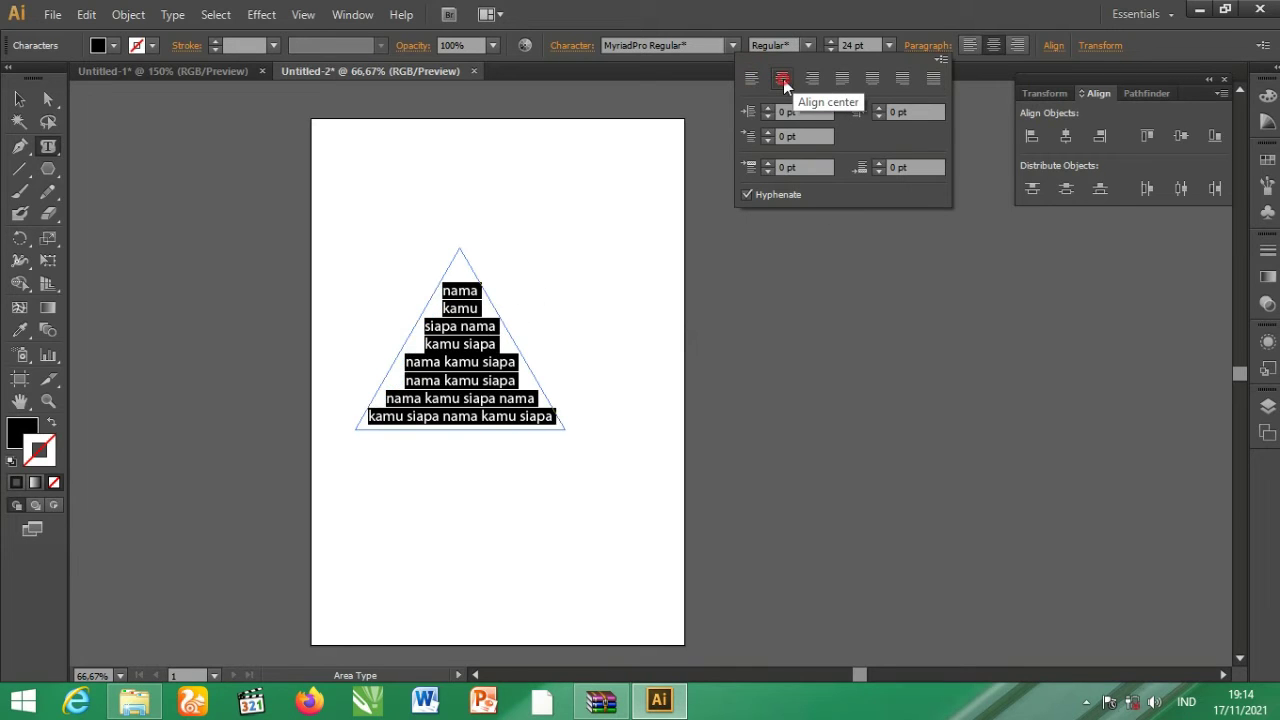
# - Re-justify all lines of the triangle text, then delete the triangle
pyautogui.click(19, 99)
pyautogui.click(952, 426)
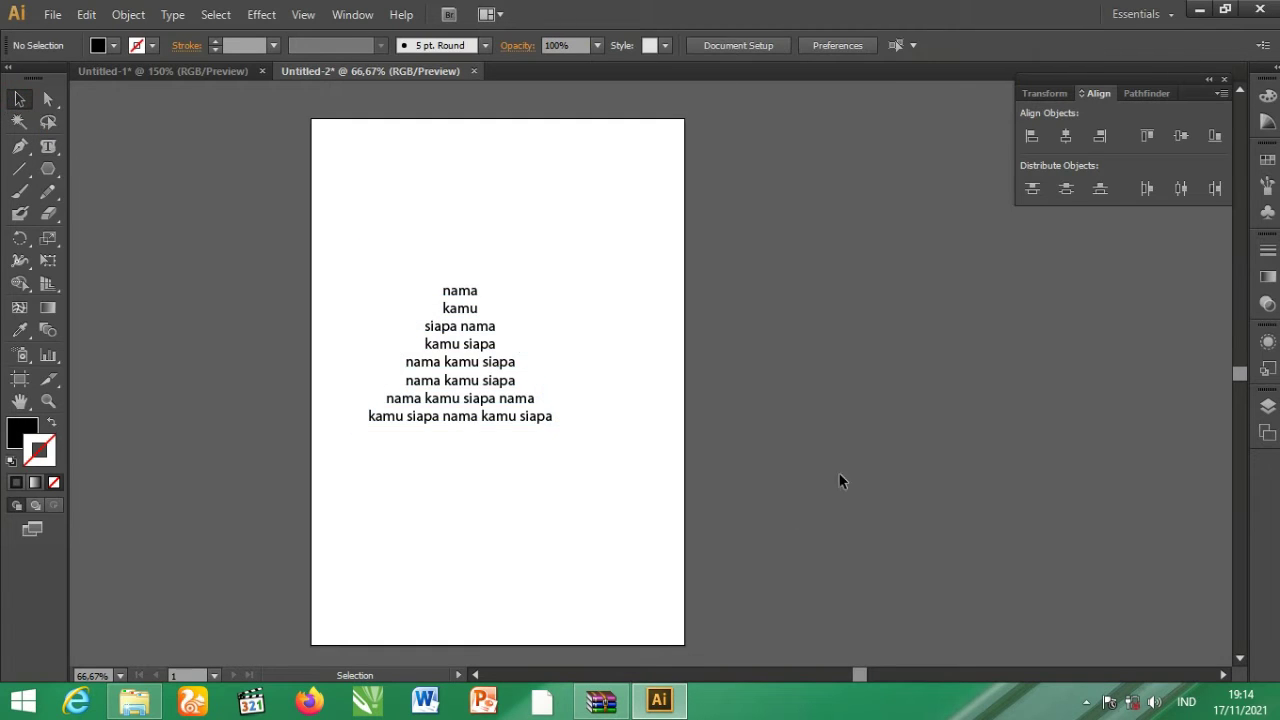
pyautogui.click(463, 328)
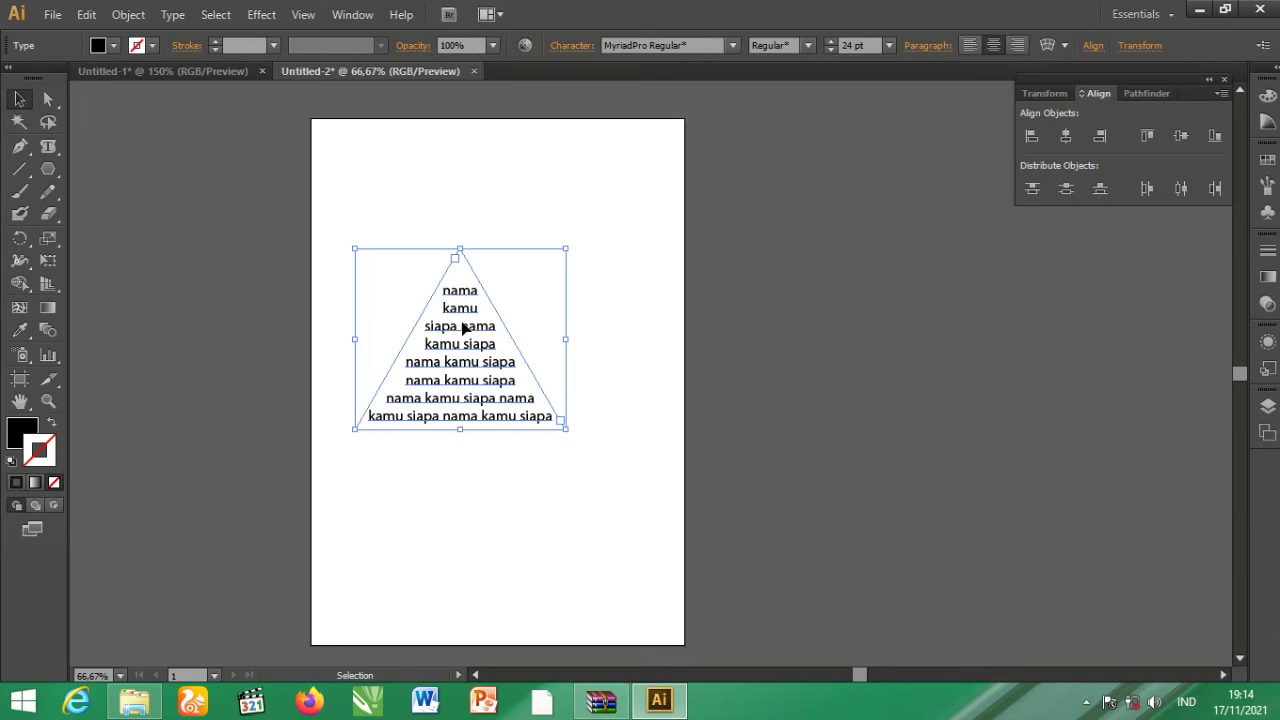
pyautogui.doubleClick(470, 332)
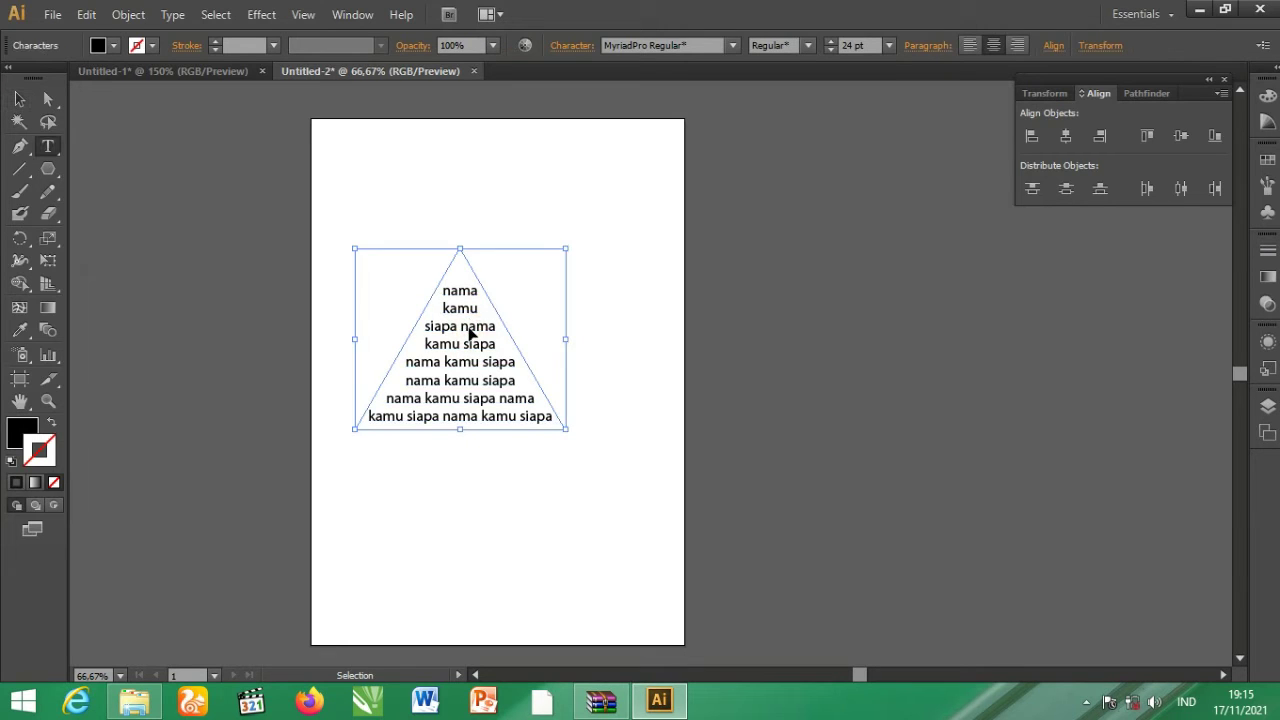
pyautogui.hotkey('ctrl', 'a')
pyautogui.hotkey('ctrl', 'shift', 'f')
pyautogui.press('Escape')
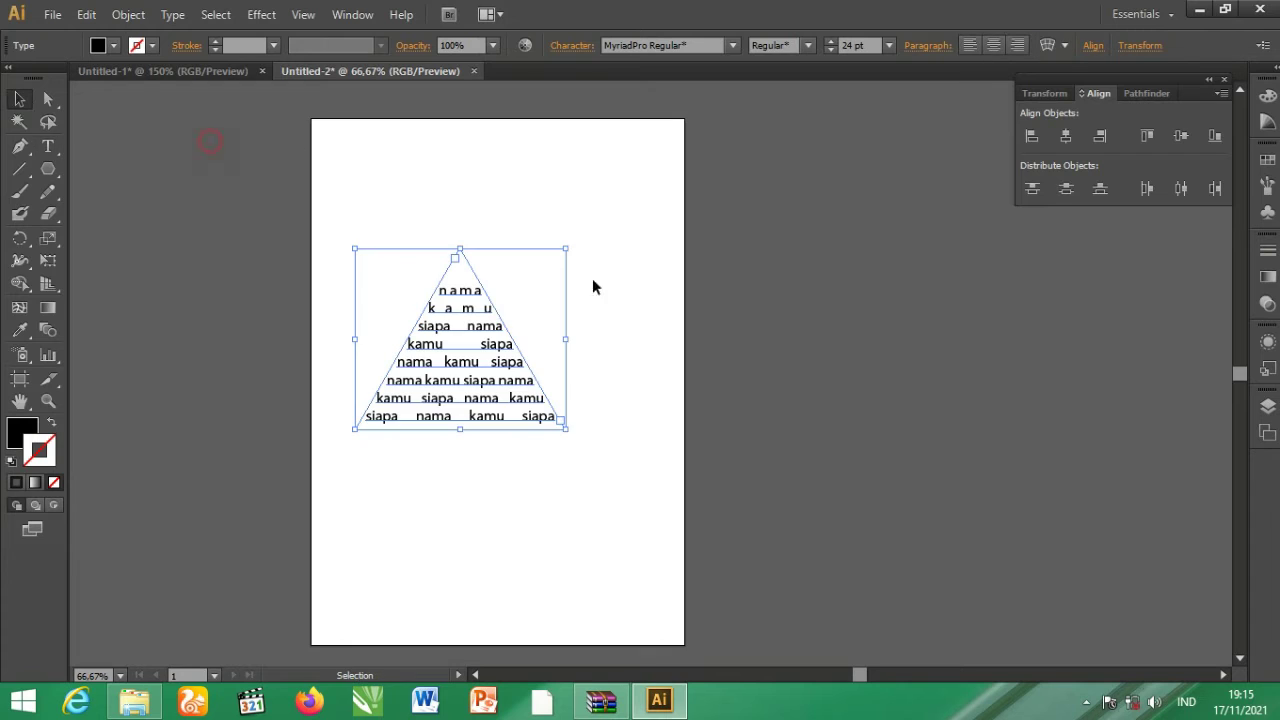
pyautogui.press('Delete')
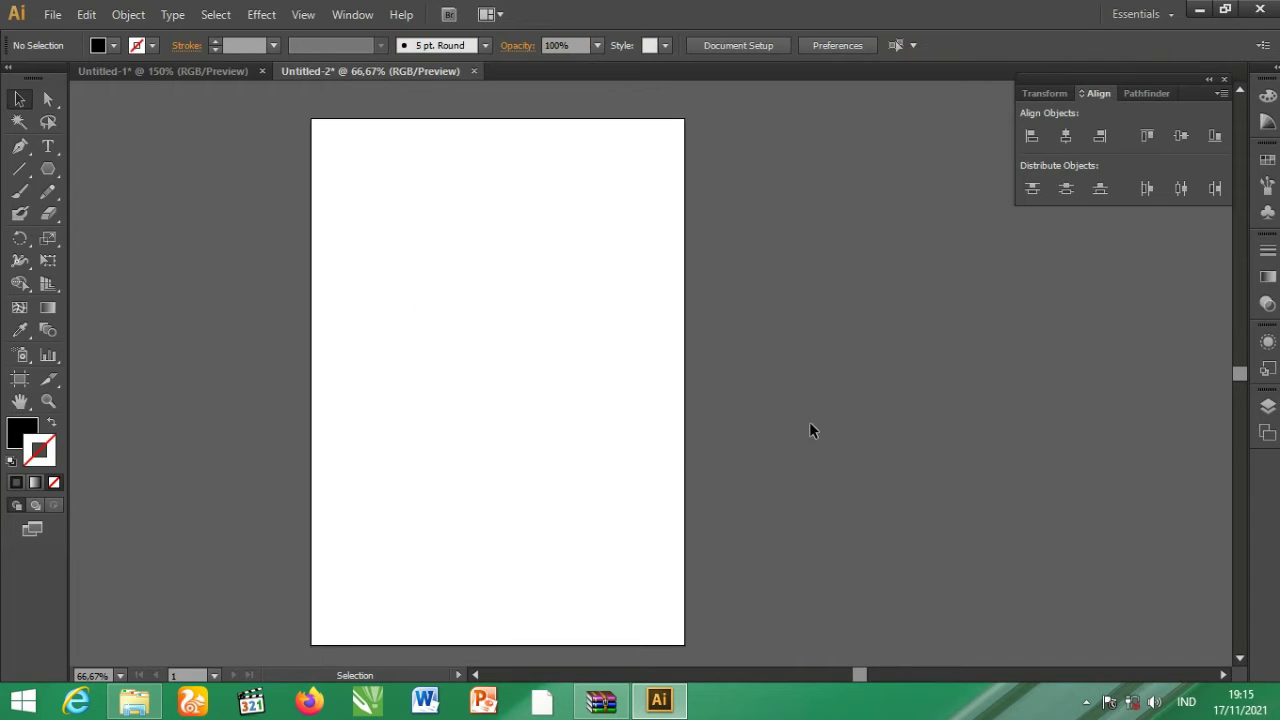
# - Glance at the finished badge in Untitled-1, then return to Untitled-2
pyautogui.click(49, 152)
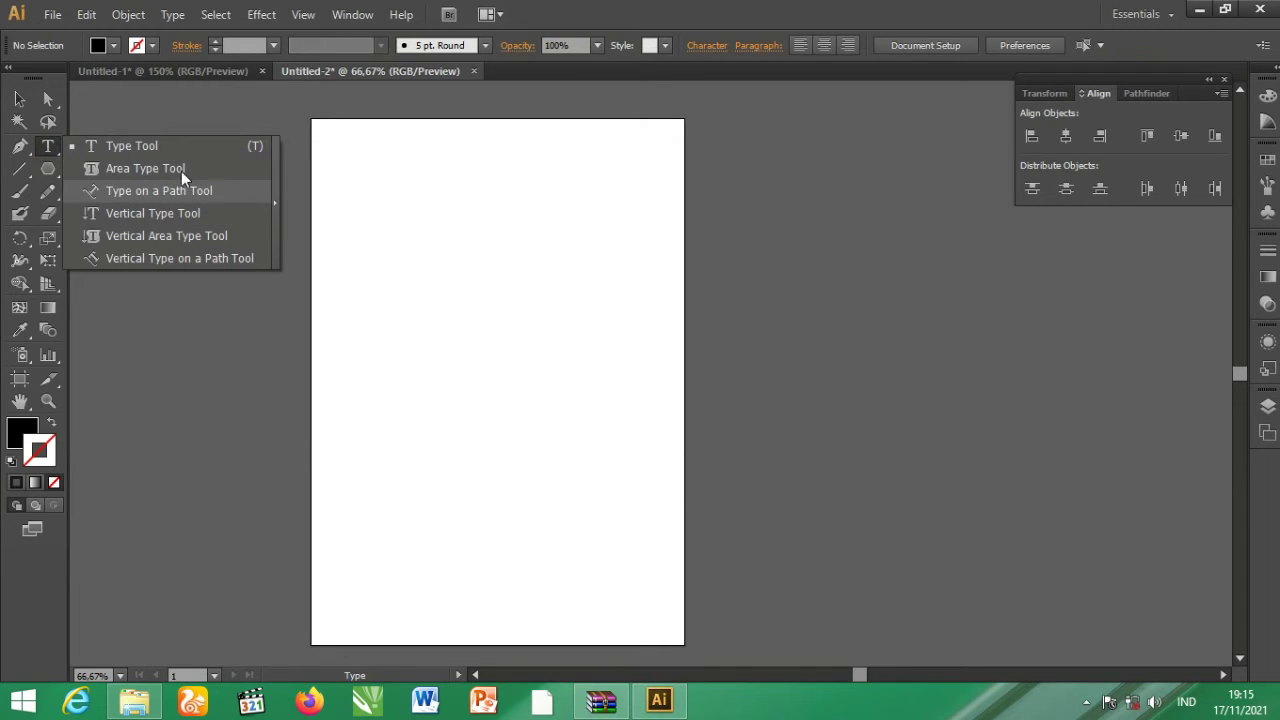
pyautogui.click(26, 94)
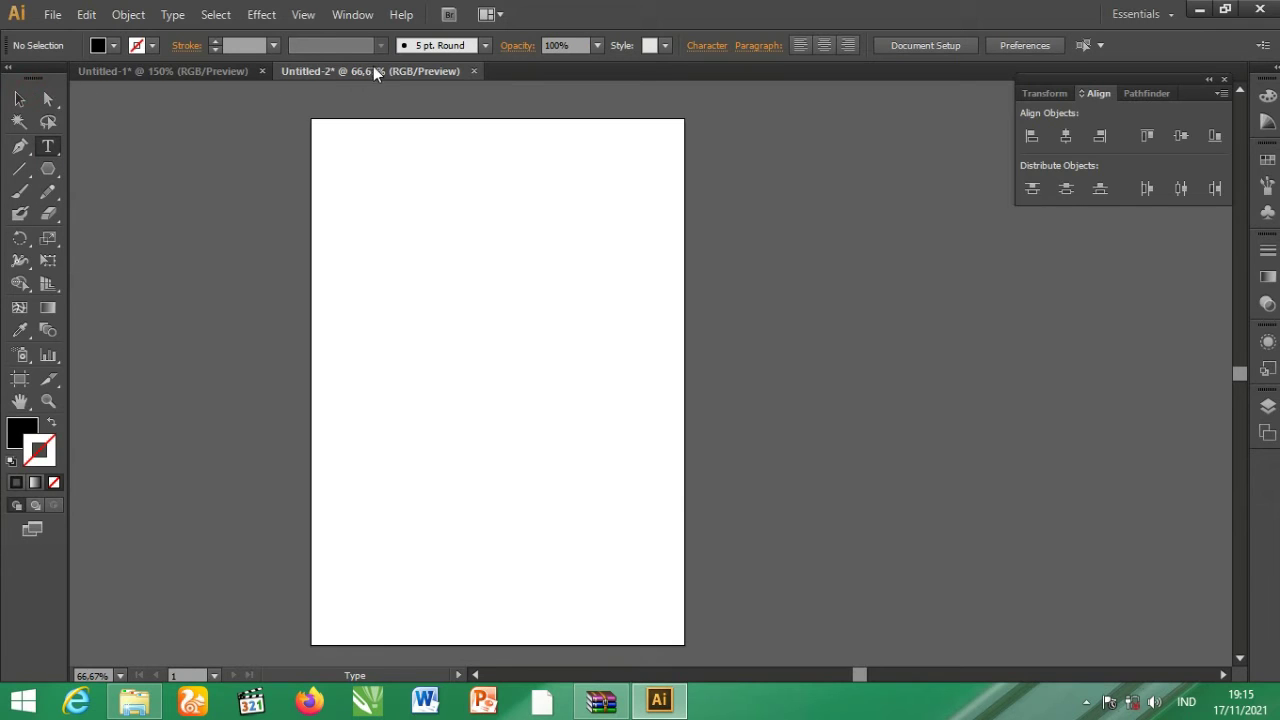
pyautogui.click(153, 71)
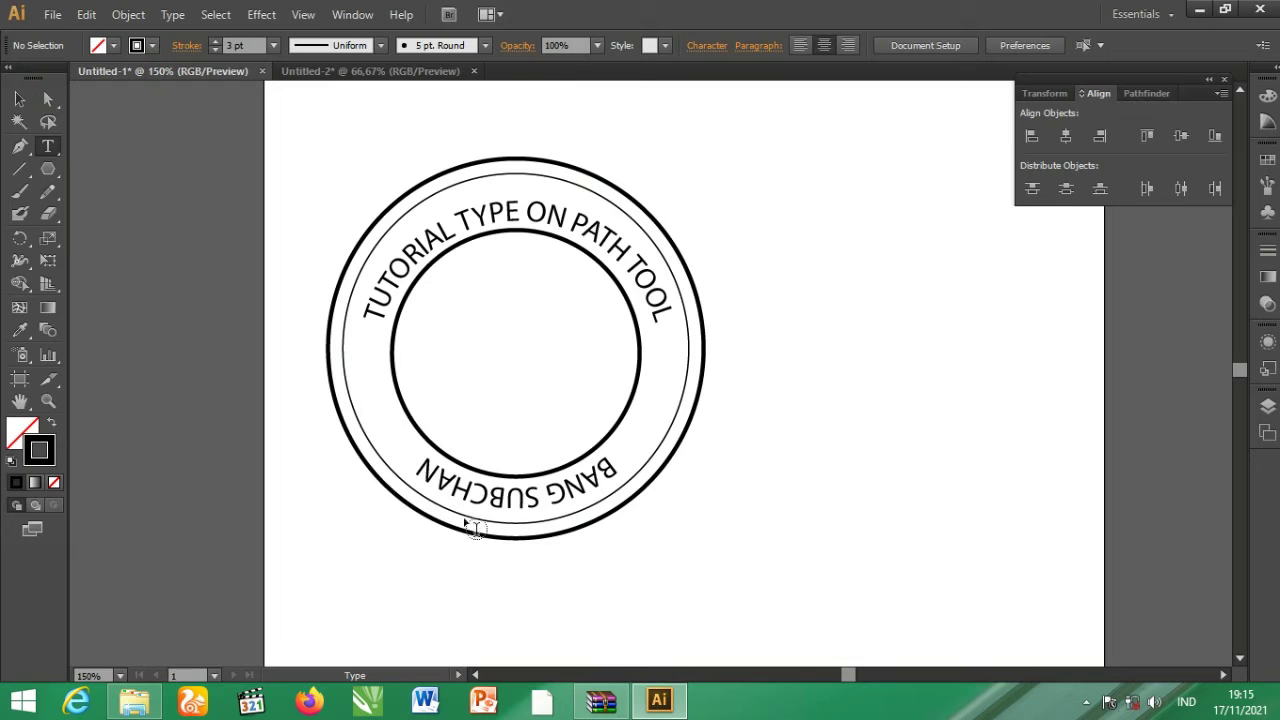
pyautogui.hotkey('ctrl', 'Tab')
# - Draw a 7.3 cm unfilled circle with a 1 pt black outline
pyautogui.press('l')
pyautogui.moveTo(429, 311); pyautogui.dragTo(559, 440)
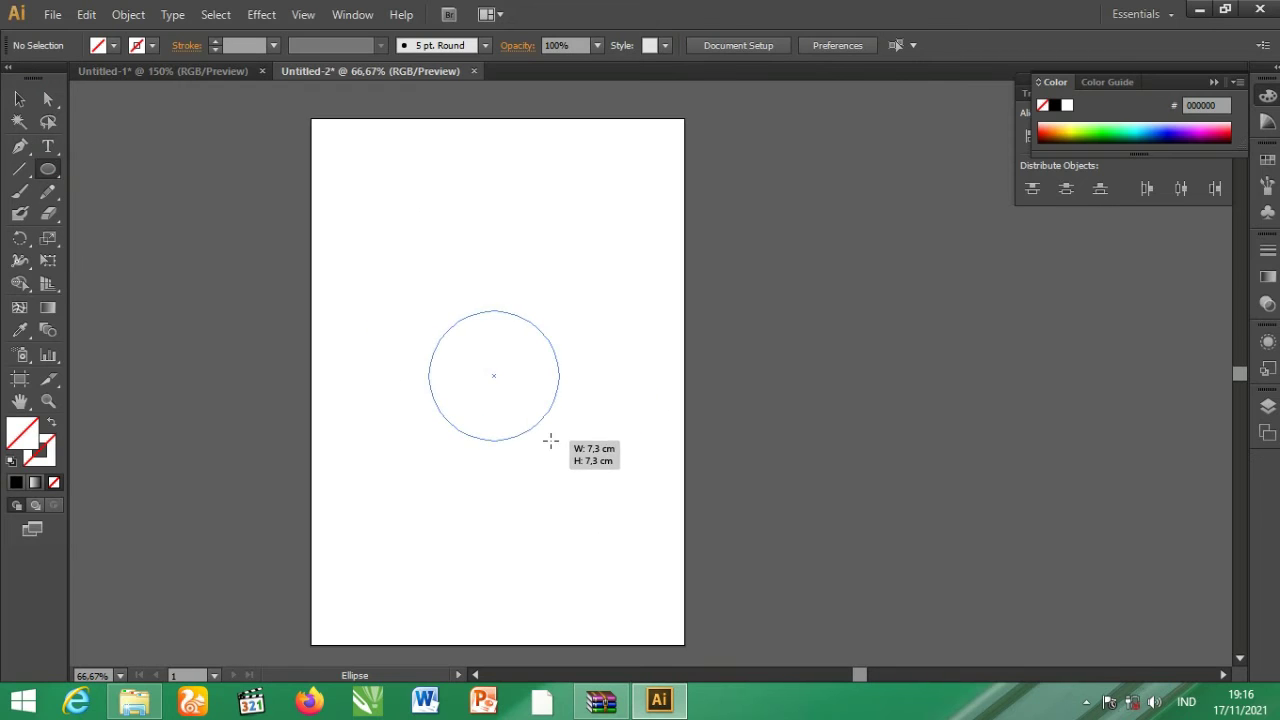
pyautogui.keyDown('ctrl'); pyautogui.click(473, 391); pyautogui.keyUp('ctrl')
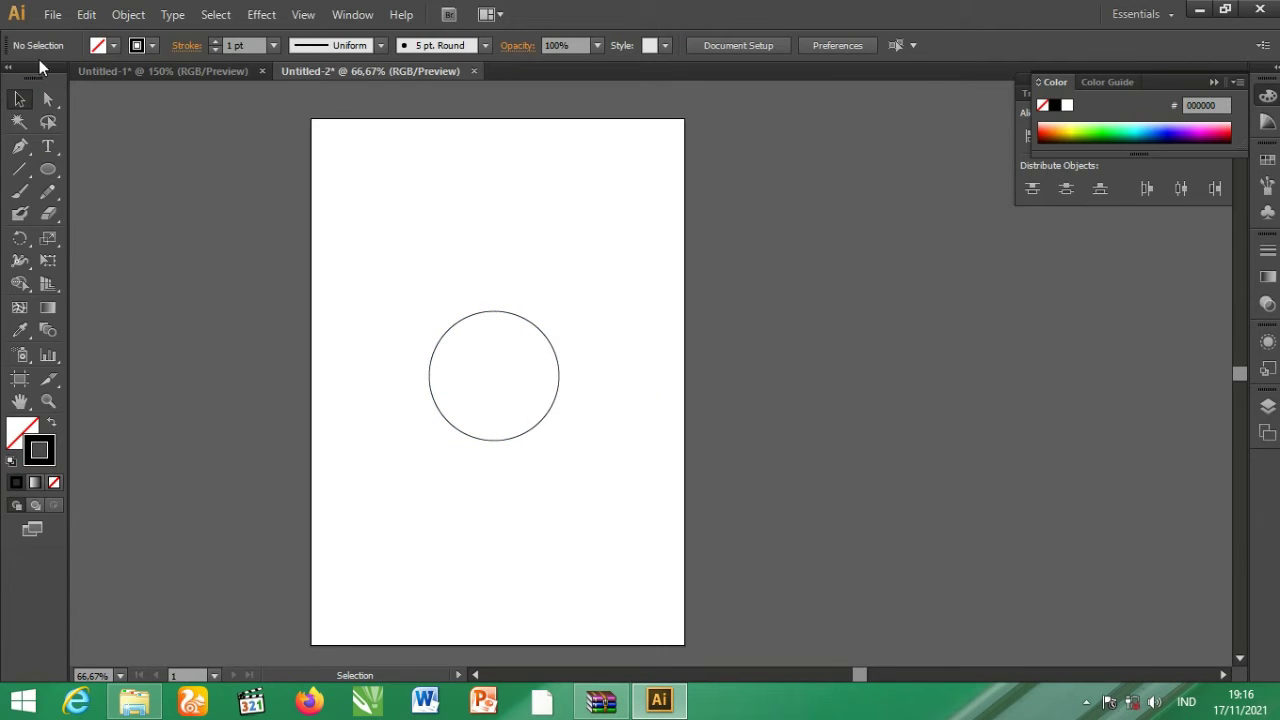
pyautogui.click(19, 99)
pyautogui.click(56, 145)
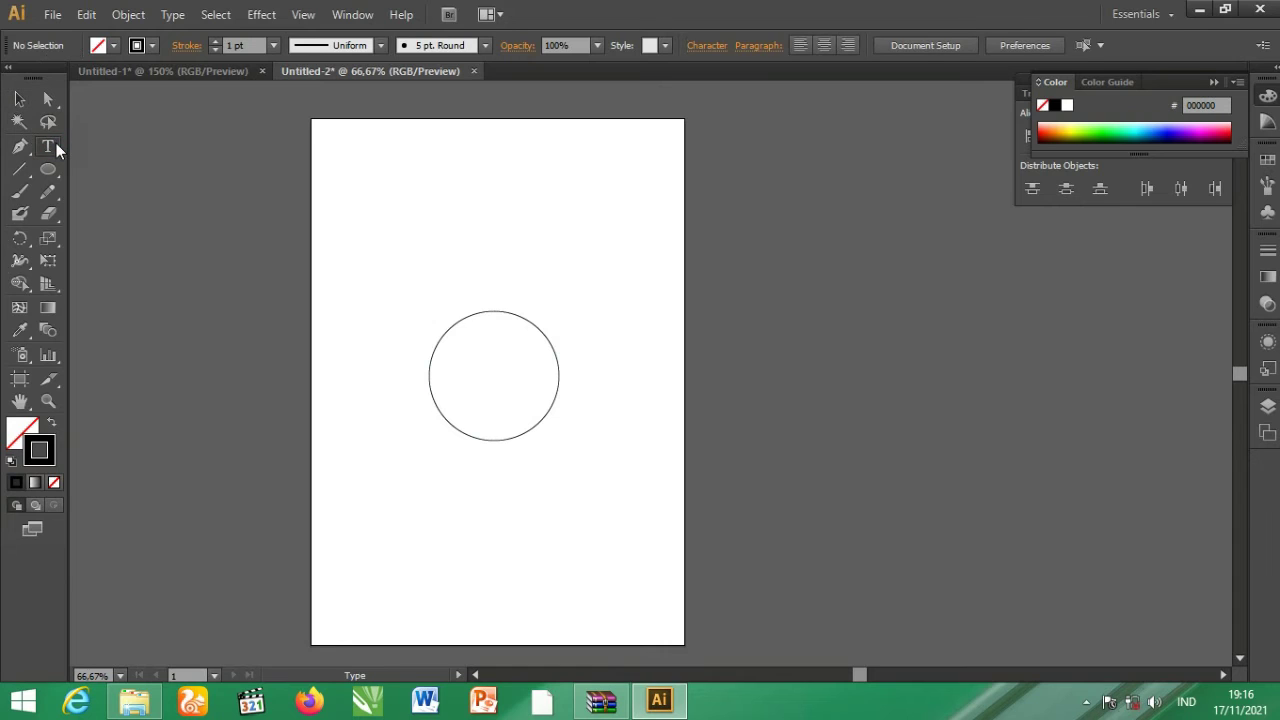
pyautogui.moveTo(56, 143); pyautogui.dragTo(142, 195)
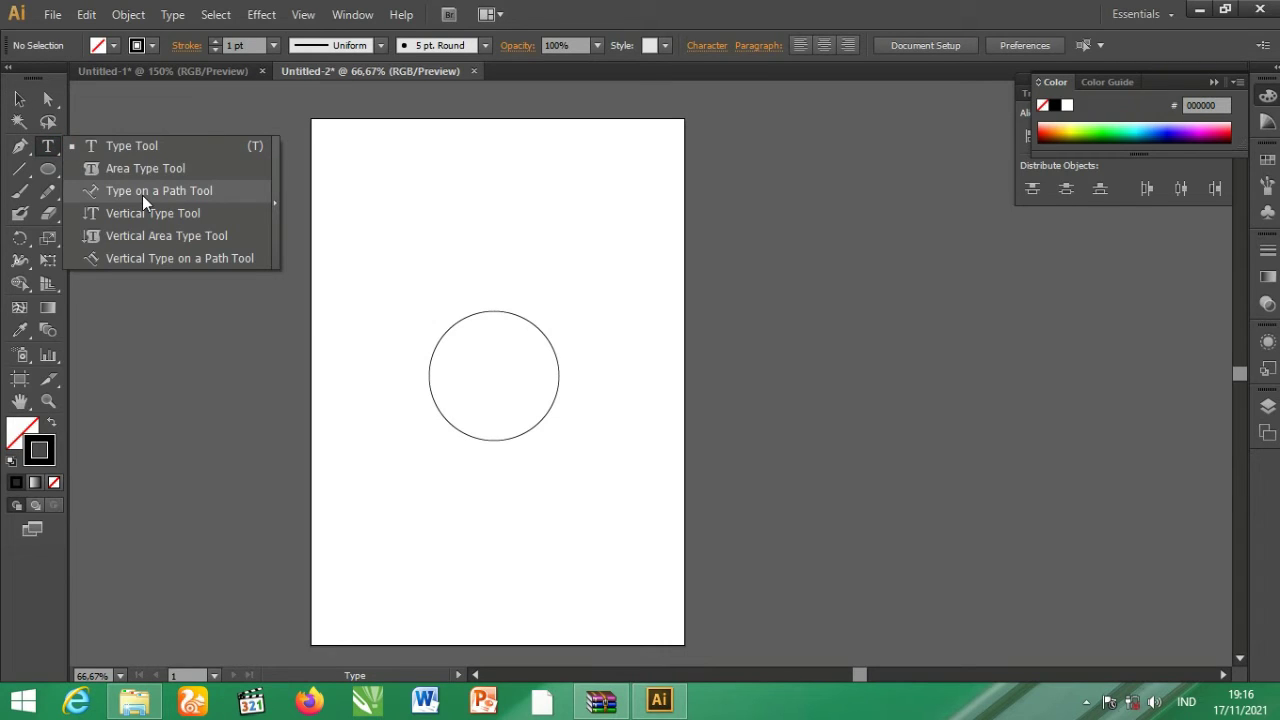
# - Paste sample text along the circle's edge as path type
pyautogui.click(142, 195)
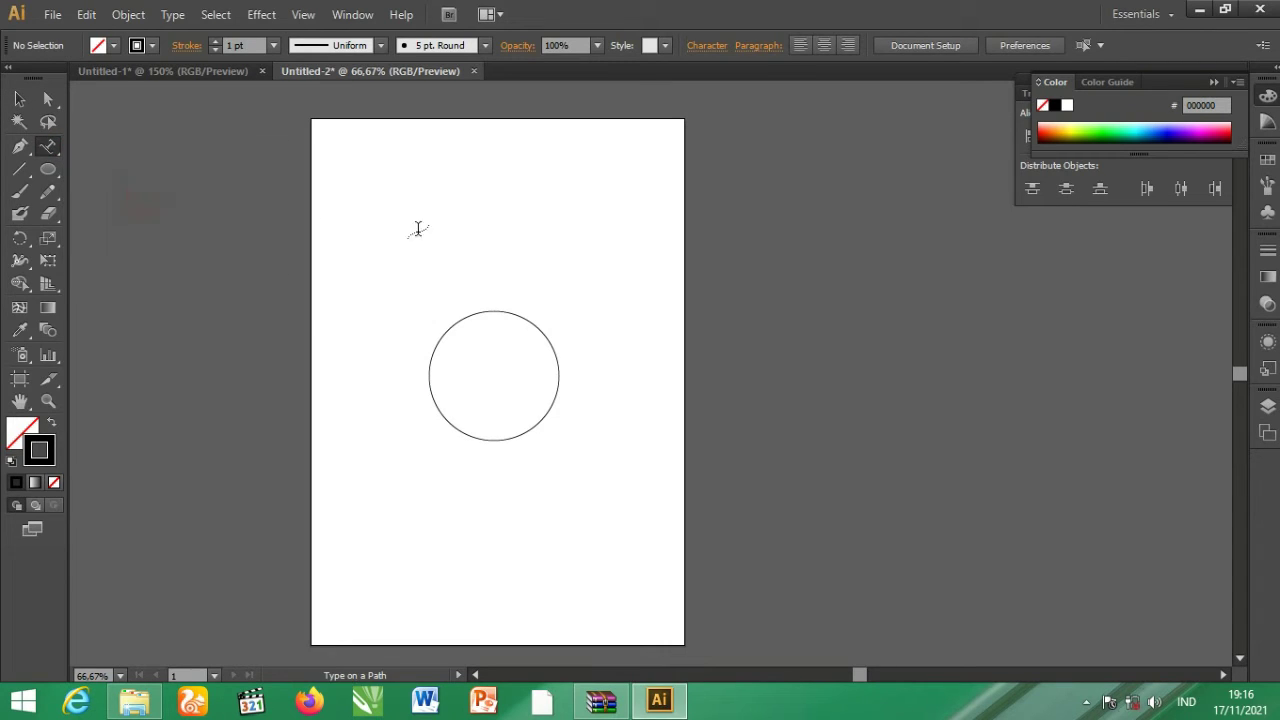
pyautogui.click(501, 310)
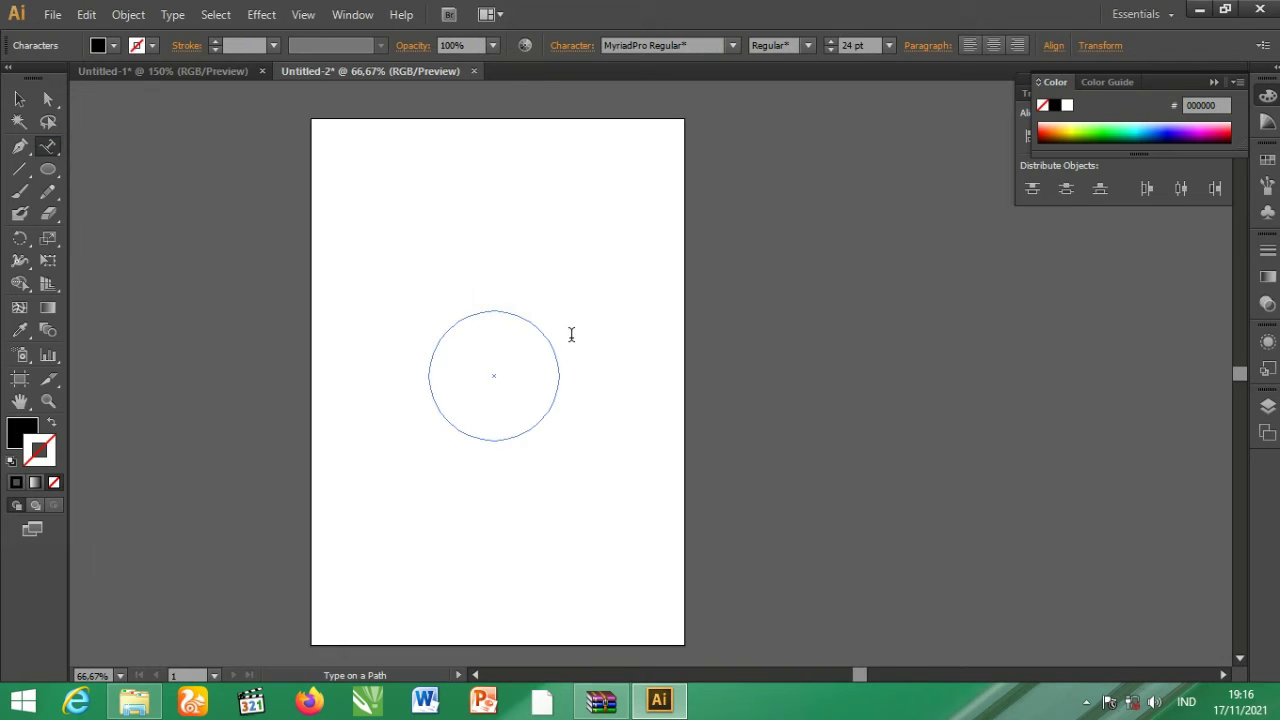
pyautogui.press('ctrl')
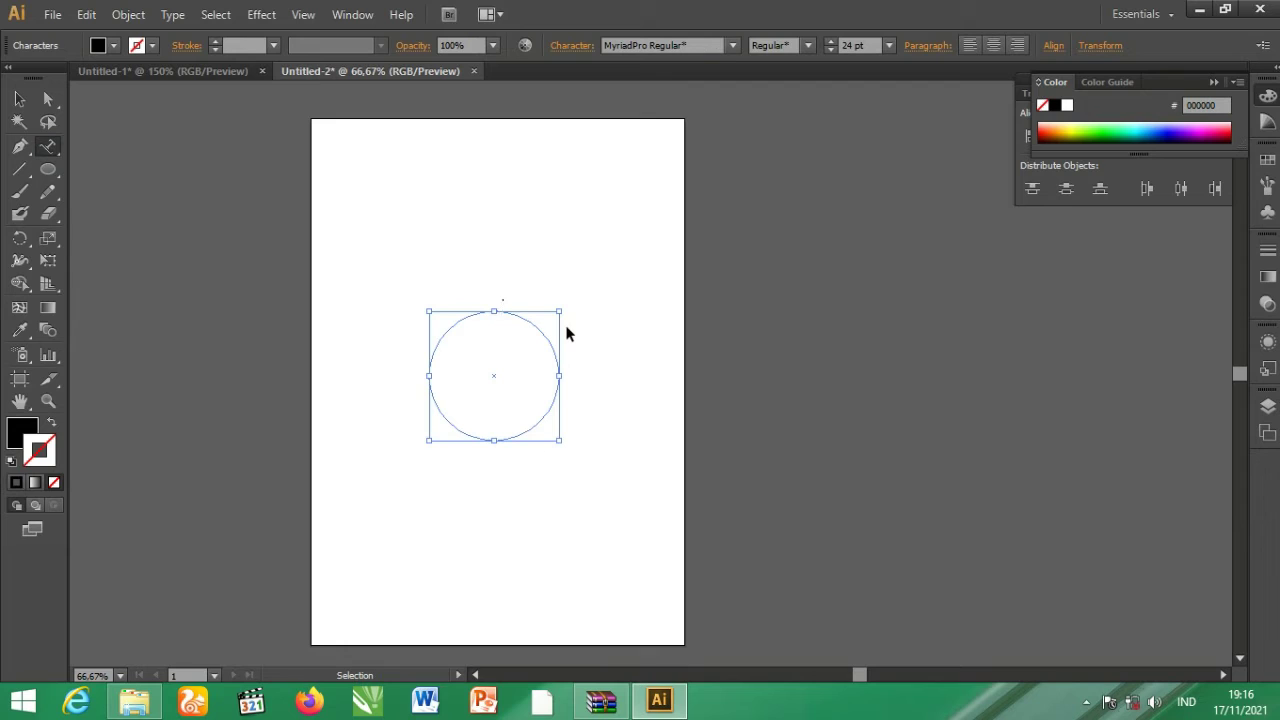
pyautogui.write('nama kamu siapa')
pyautogui.write('nama kamu siapa')
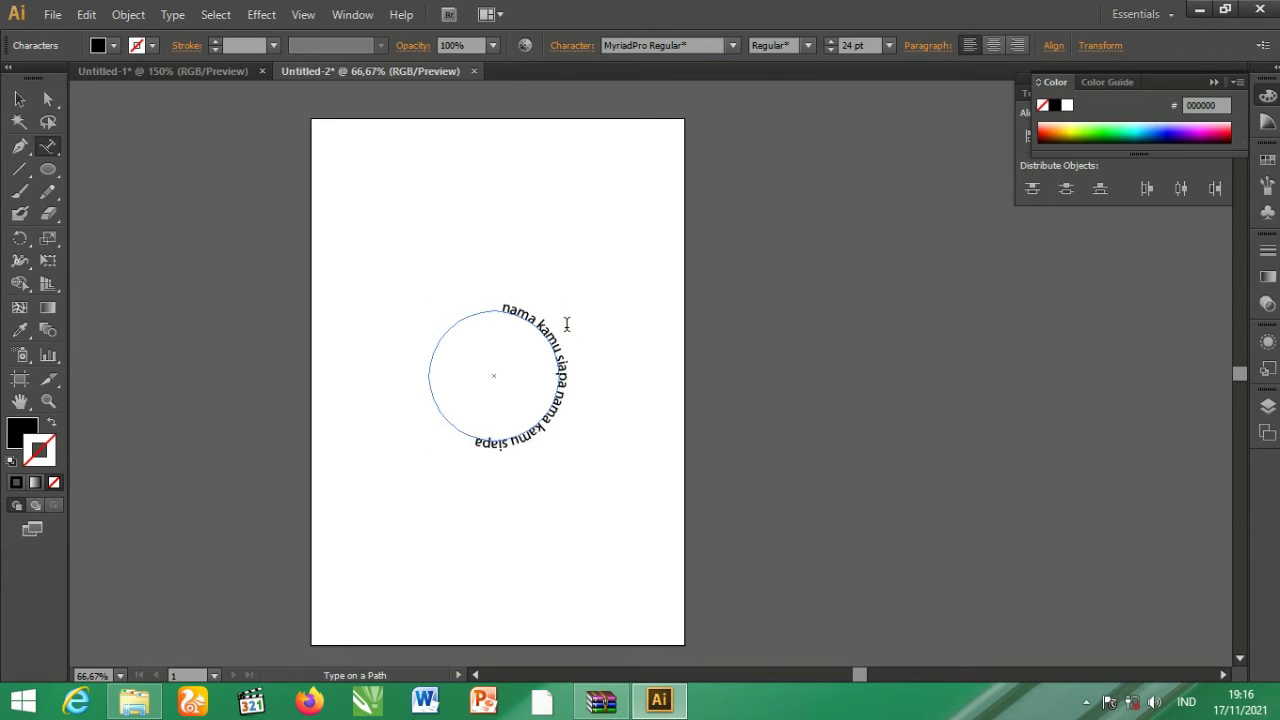
# - Replace the circle's placeholder words with 'TUTORIAL TYPE ON PATH TOLL'
pyautogui.press('ctrl')
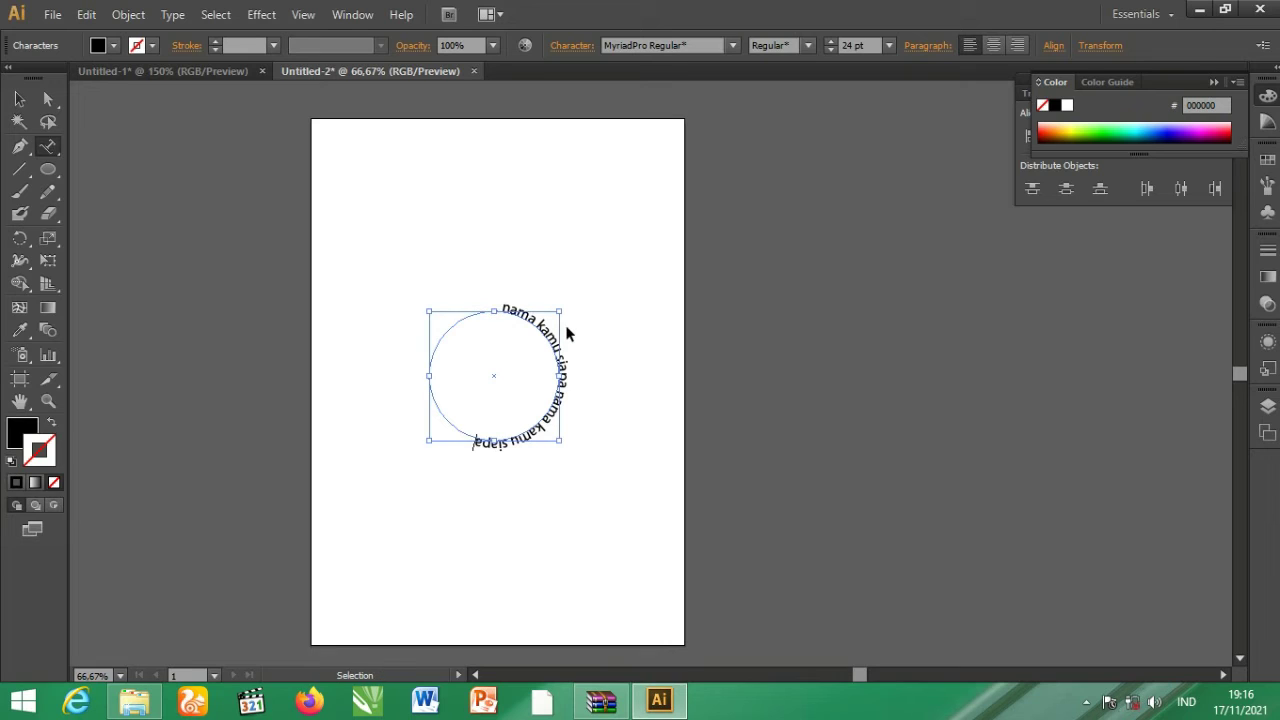
pyautogui.hotkey('ctrl', 'a')
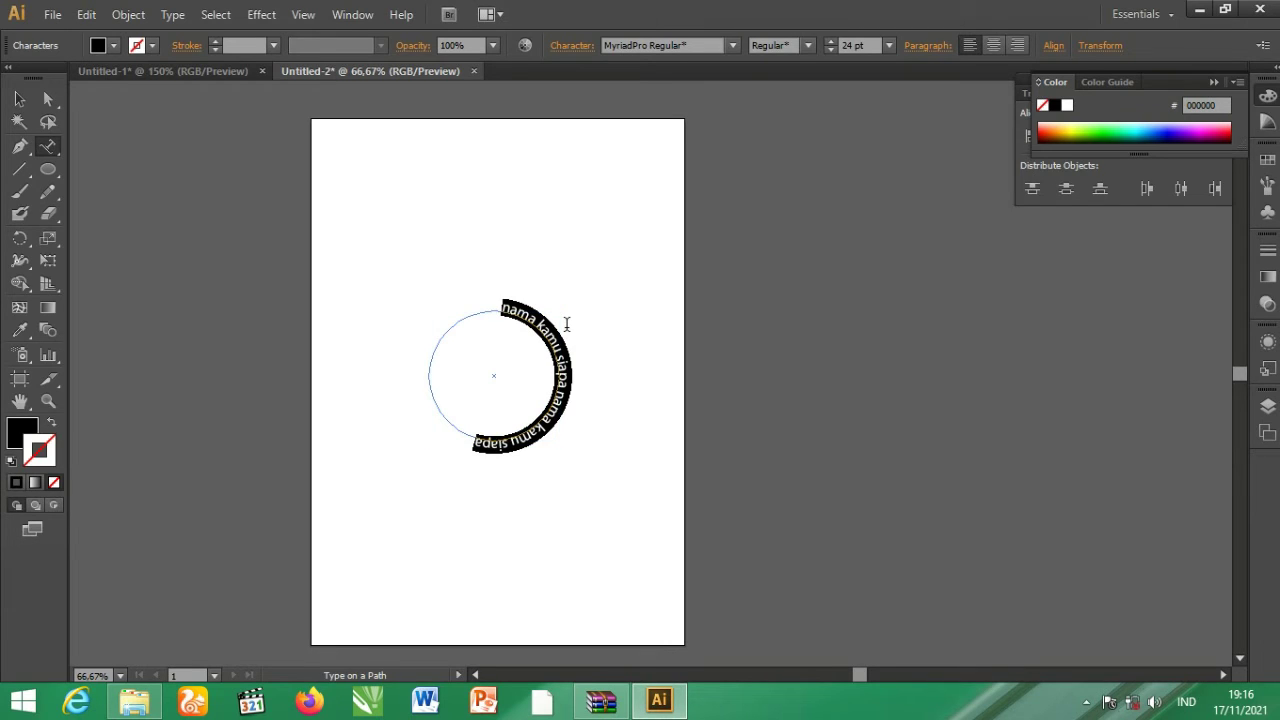
pyautogui.press('BackSpace')
pyautogui.write('TO')
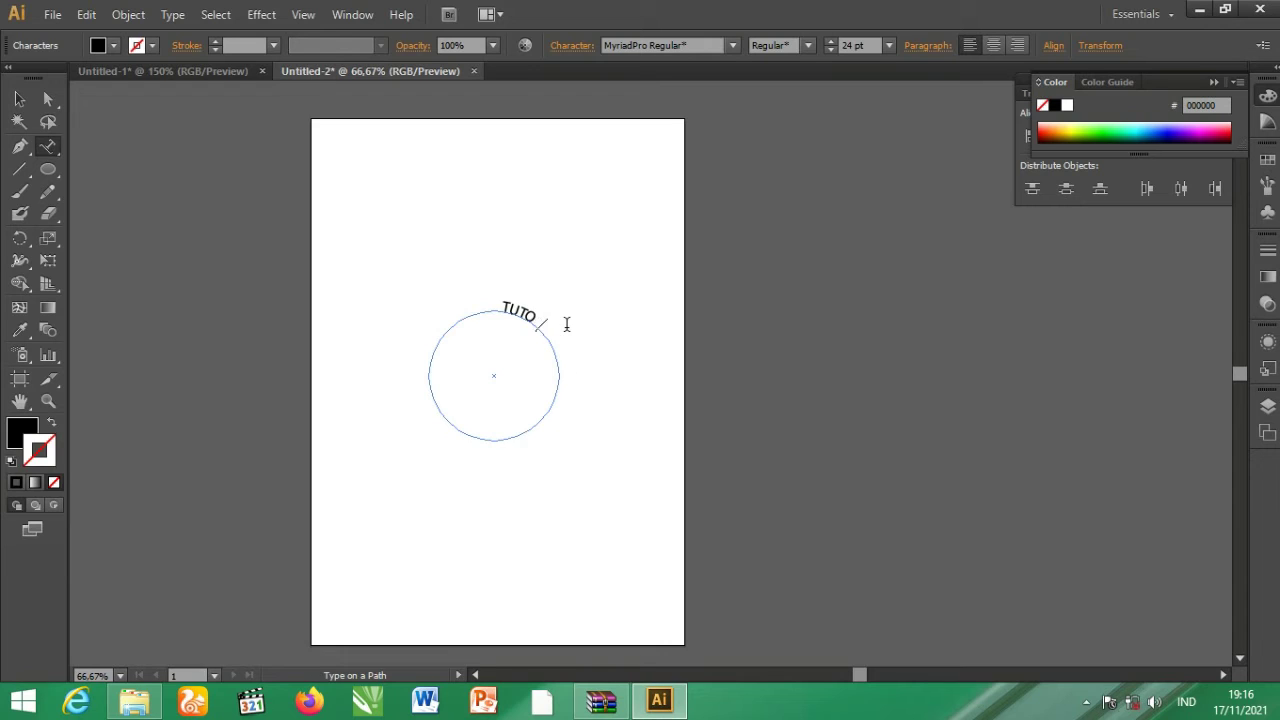
pyautogui.write('RI')
pyautogui.write('AL')
pyautogui.hotkey('ctrl', 'z')
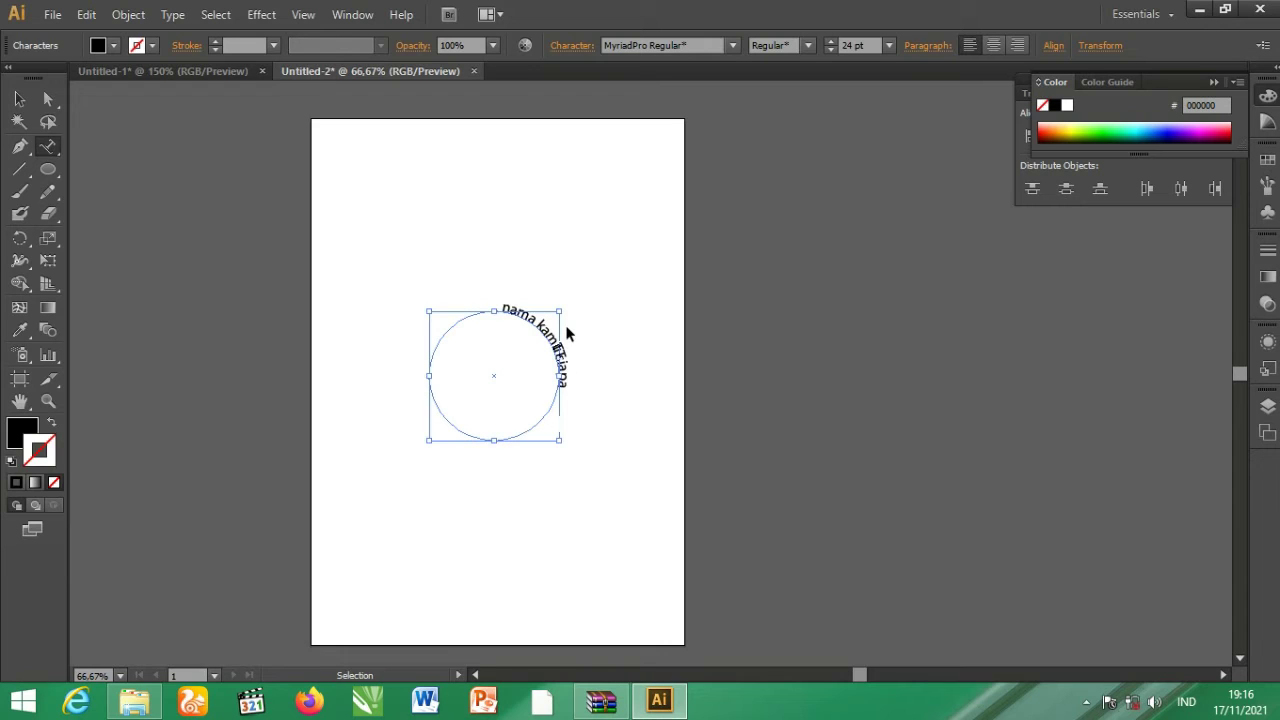
pyautogui.hotkey('ctrl', 'z')
pyautogui.hotkey('ctrl', 'z')
pyautogui.hotkey('ctrl', 'z')
pyautogui.hotkey('ctrl', 'z')
pyautogui.hotkey('ctrl', 'z')
pyautogui.write('PATH T')
pyautogui.write('OLL')
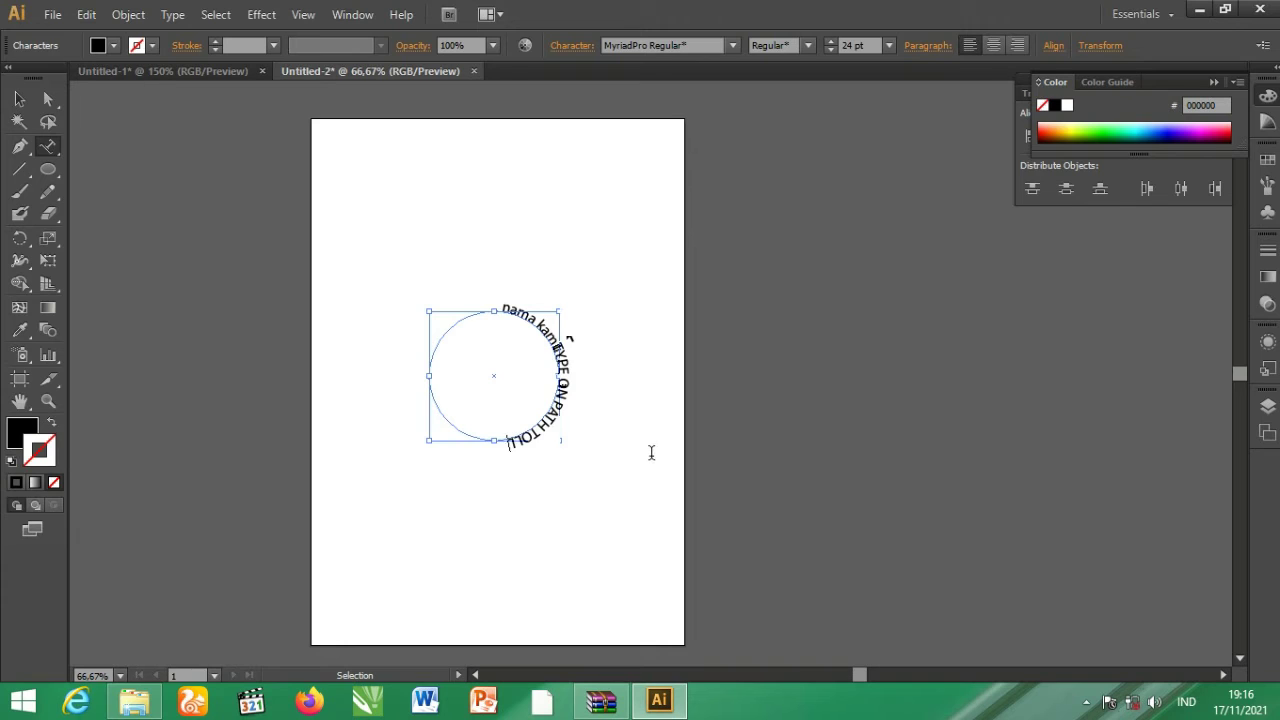
pyautogui.click(19, 99)
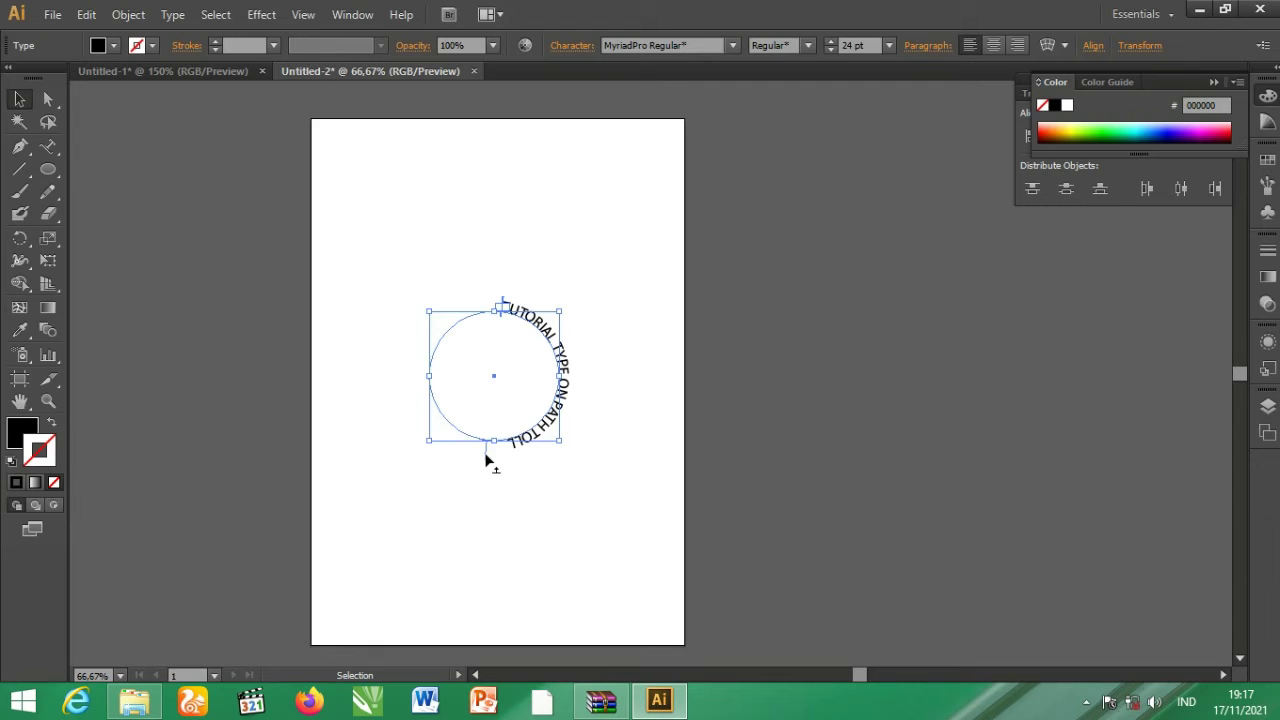
# - Slide the path text around the circle until it arches centred over the top
pyautogui.moveTo(487, 459); pyautogui.dragTo(556, 420)
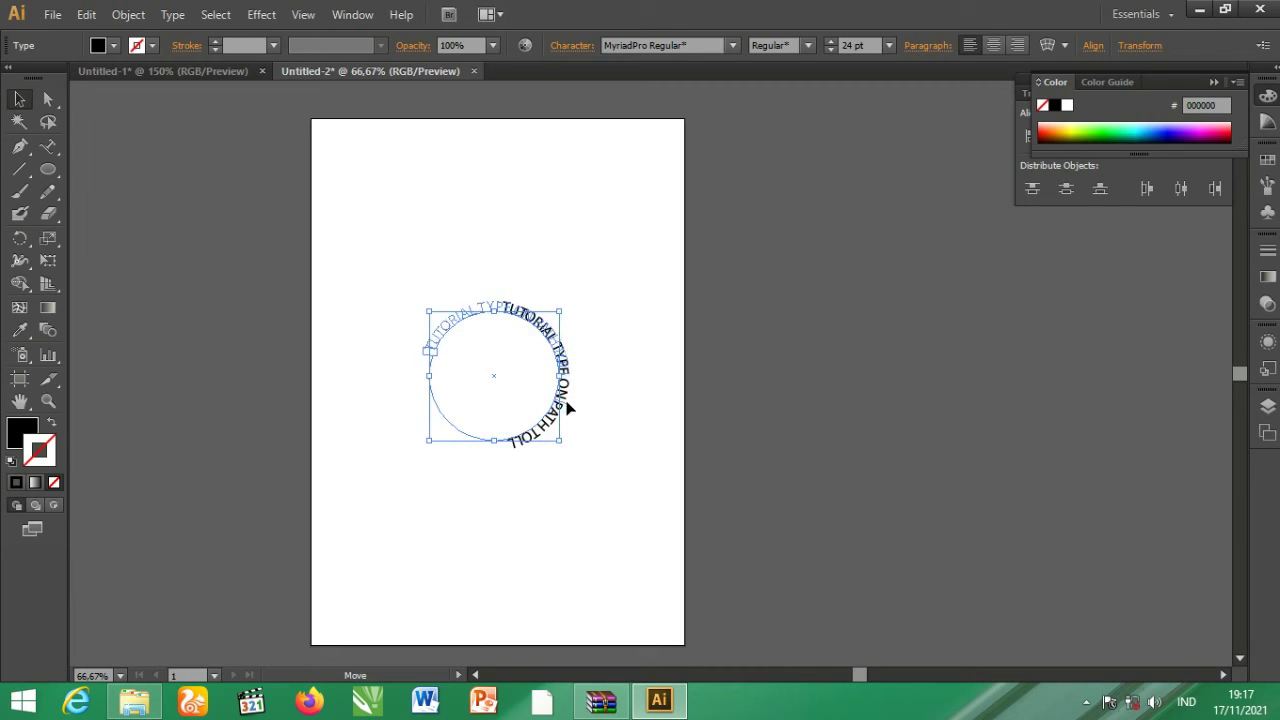
pyautogui.moveTo(556, 420); pyautogui.dragTo(573, 387)
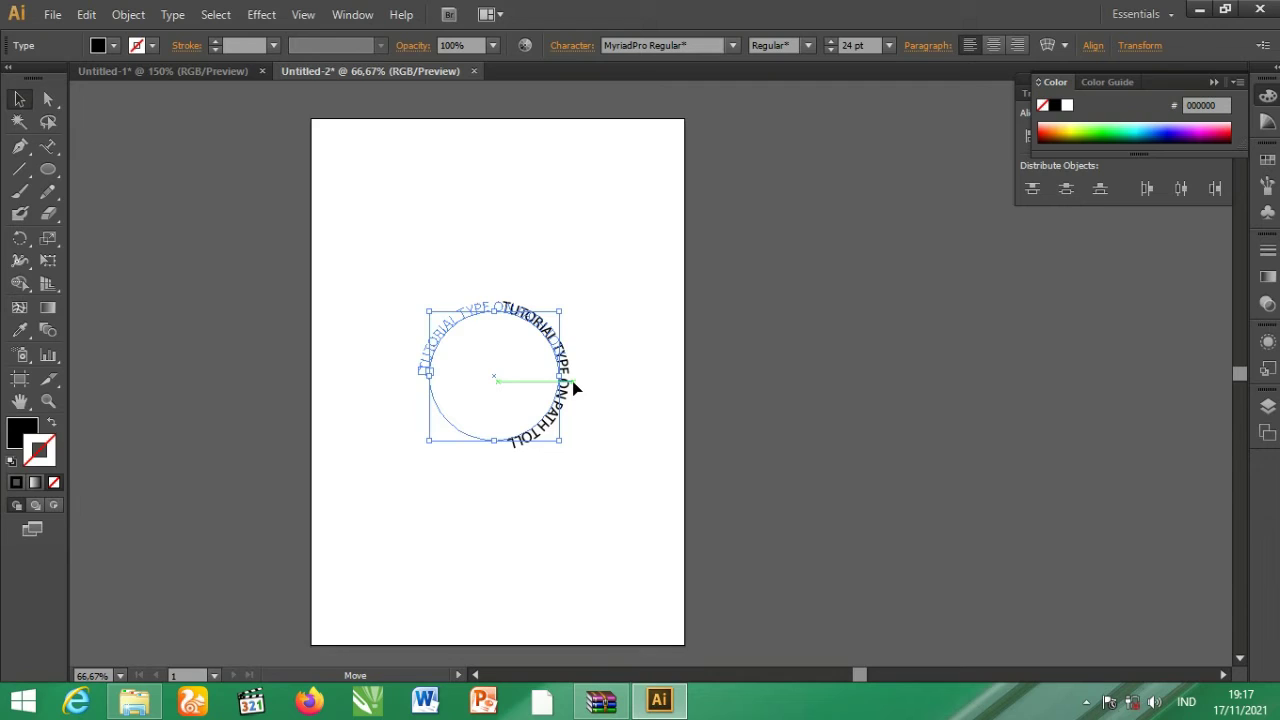
pyautogui.moveTo(573, 387); pyautogui.dragTo(580, 382)
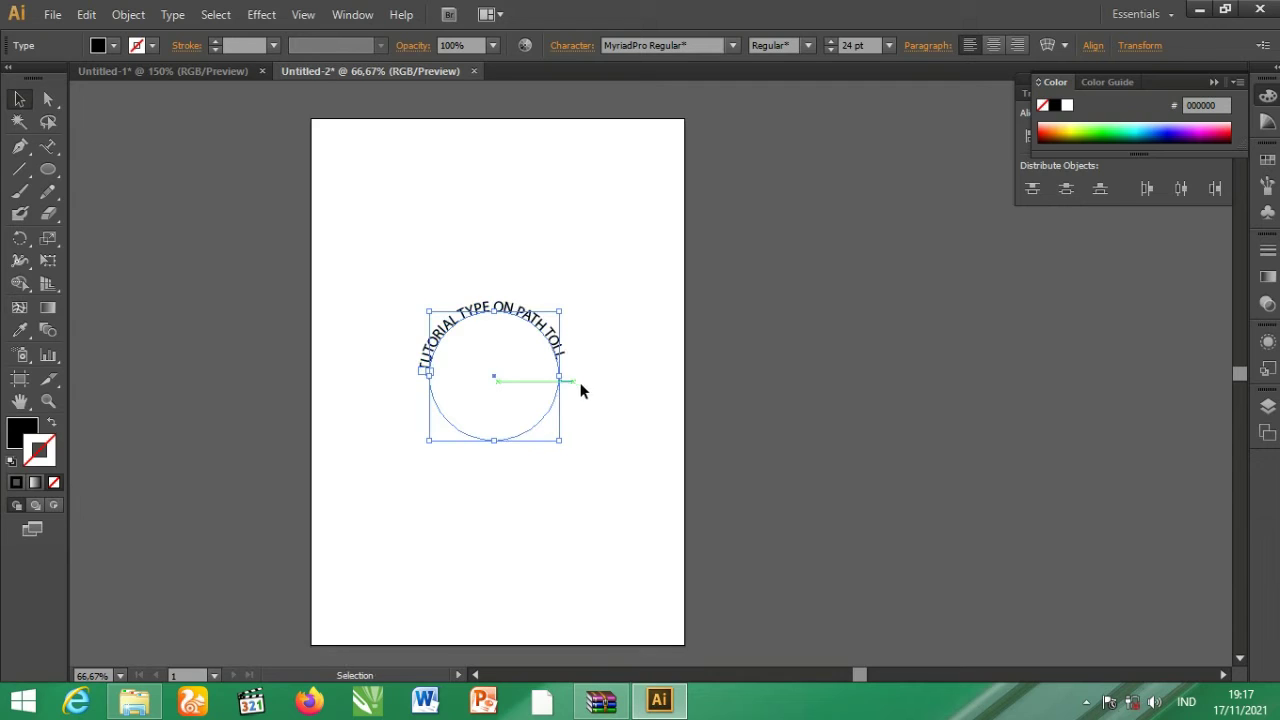
pyautogui.click(610, 385)
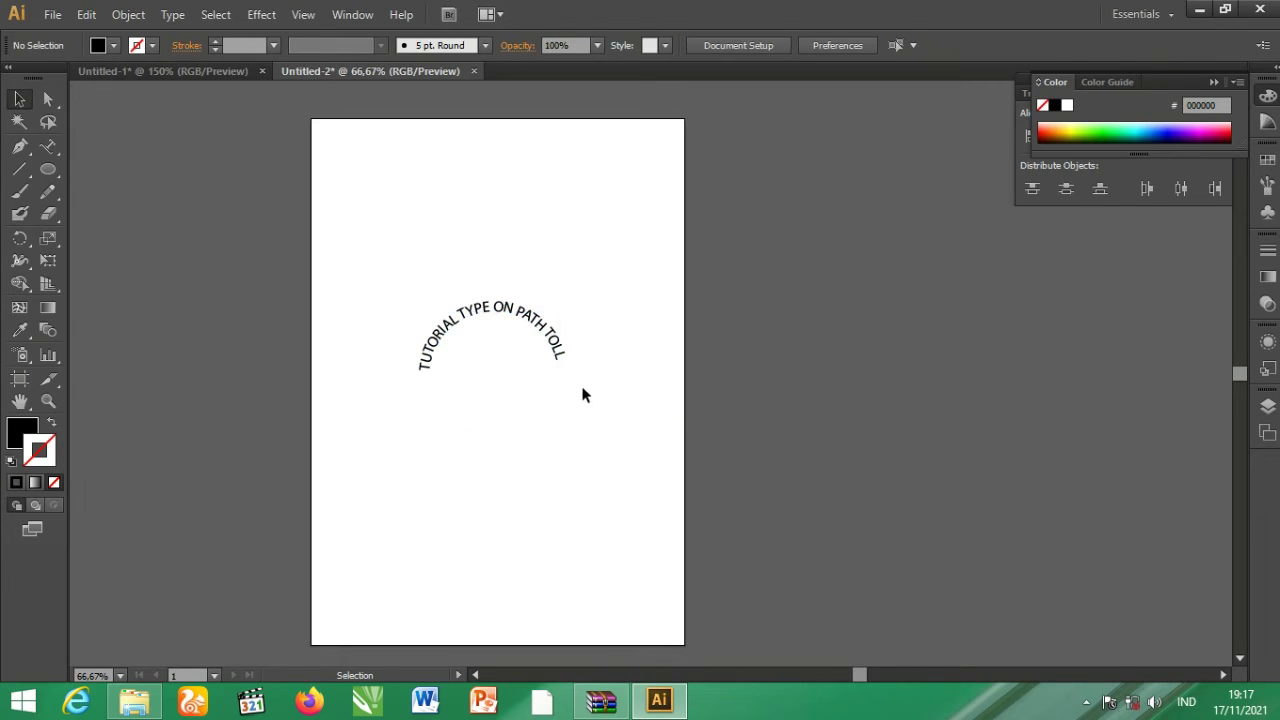
pyautogui.click(557, 352)
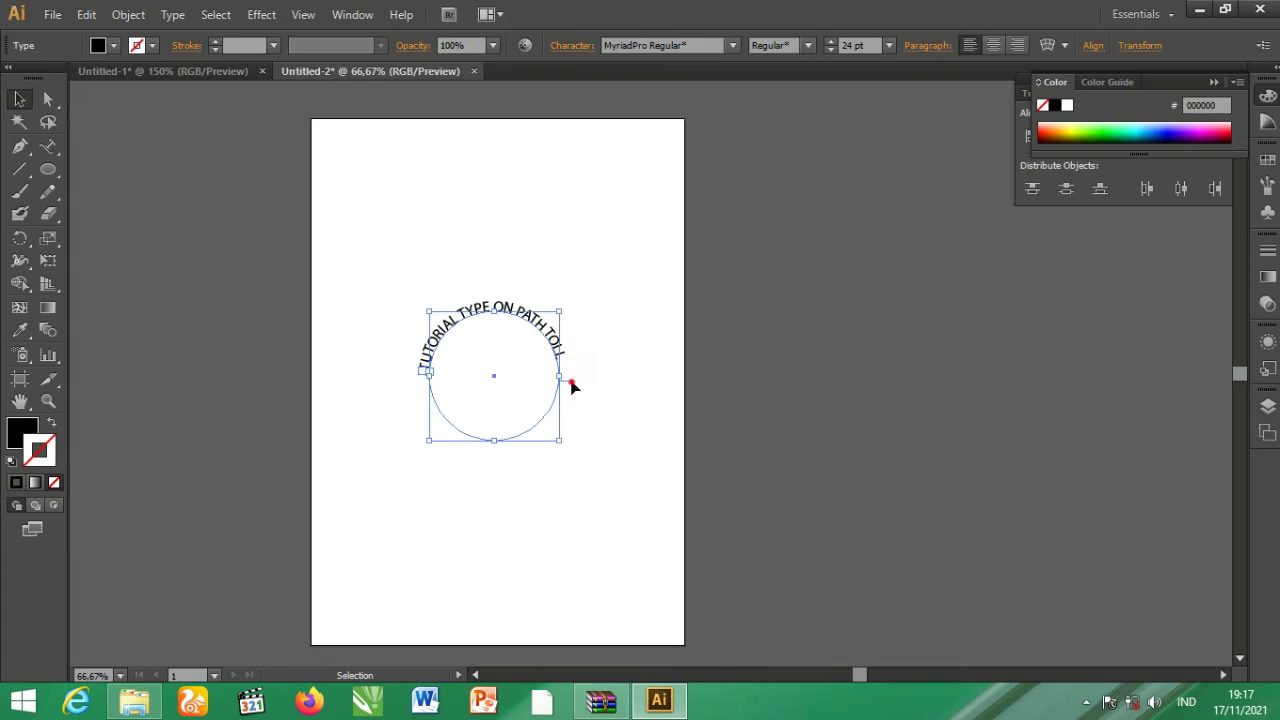
pyautogui.moveTo(572, 391); pyautogui.dragTo(571, 397)
# - Drag the text circle toward the right of the page
pyautogui.click(591, 418)
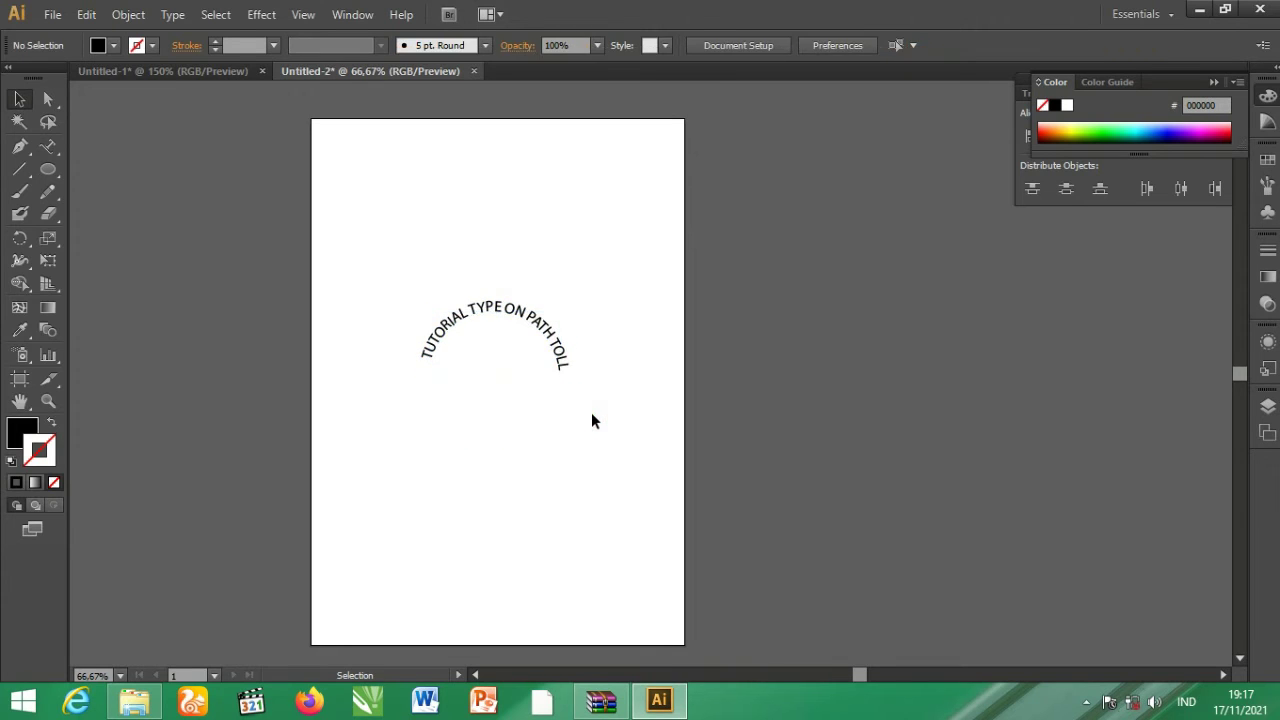
pyautogui.click(558, 358)
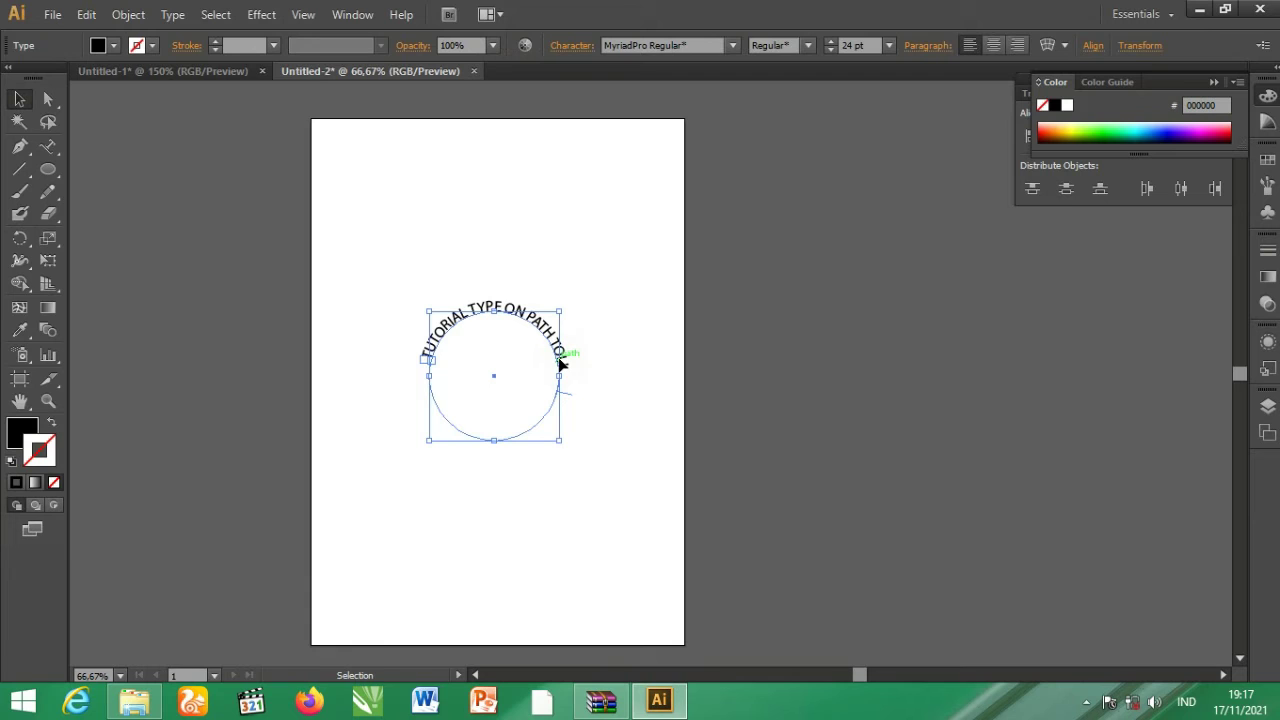
pyautogui.moveTo(560, 364); pyautogui.dragTo(697, 366)
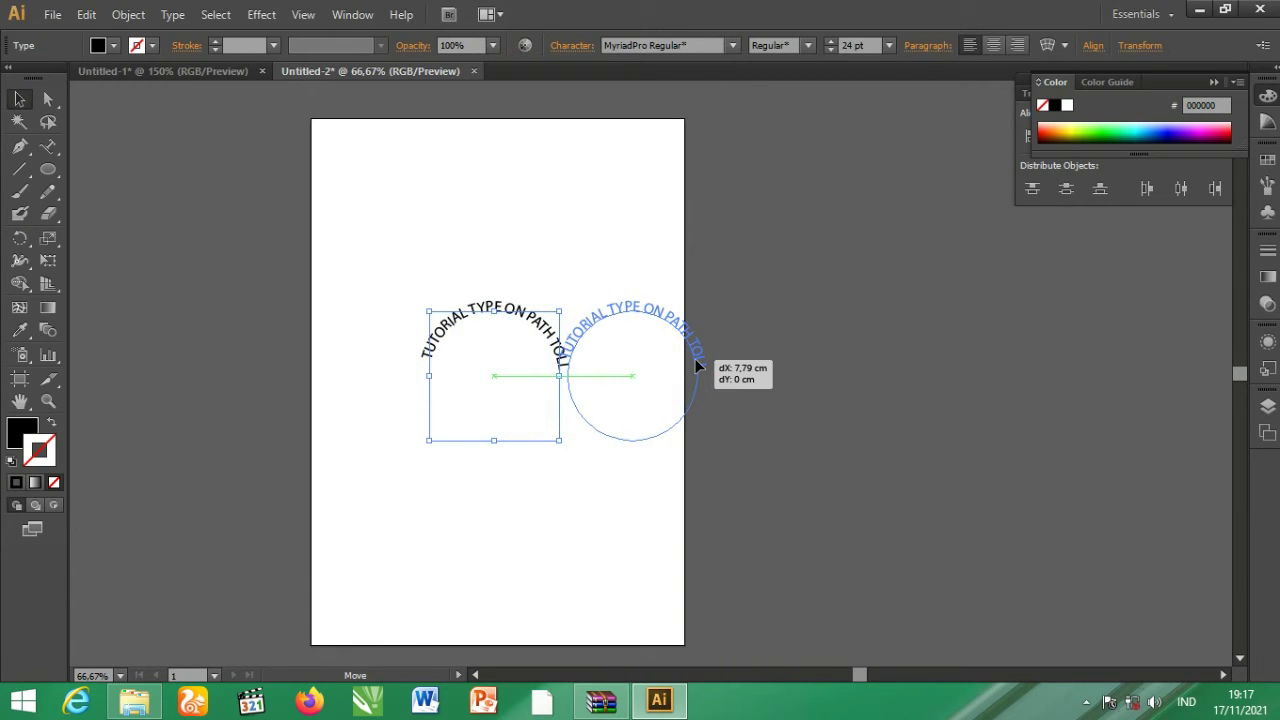
# - Alt-drag a copy of the text circle rightward and retype its text as 'BANG SUBCHAN'
pyautogui.press('alt')
pyautogui.moveTo(697, 366); pyautogui.dragTo(700, 362)
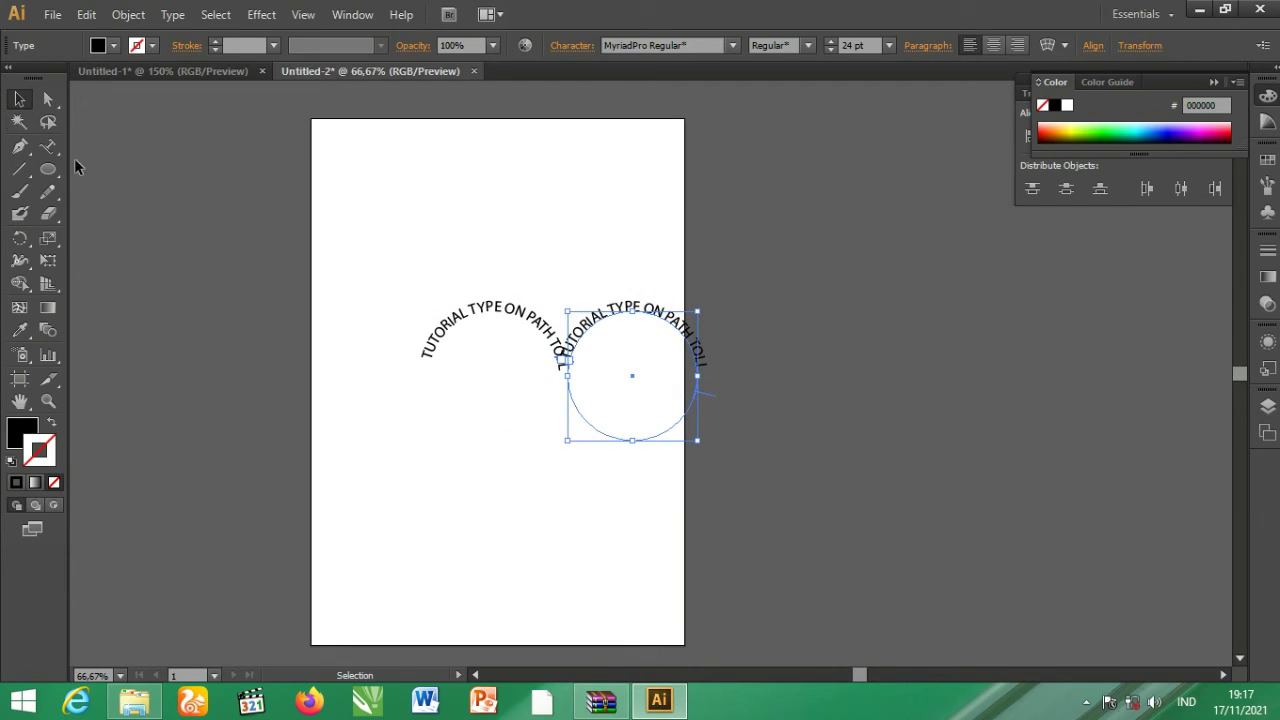
pyautogui.click(49, 145)
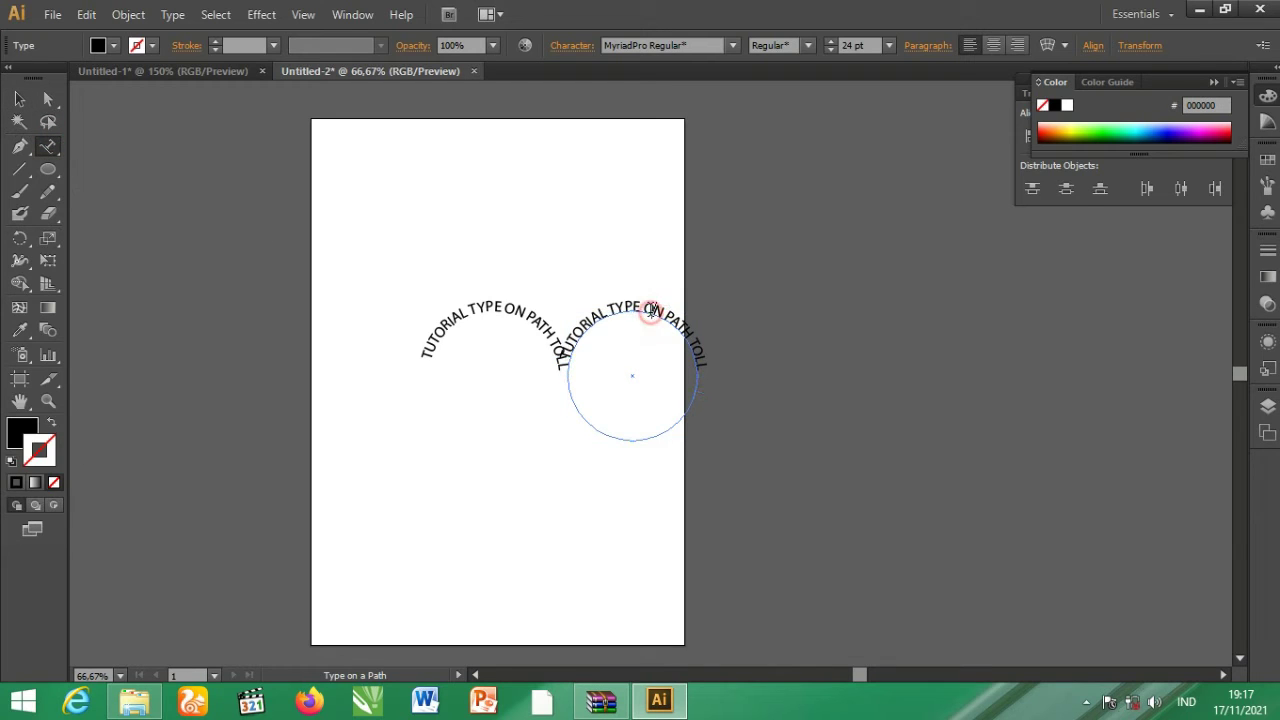
pyautogui.press('ctrl')
pyautogui.hotkey('ctrl', 'a')
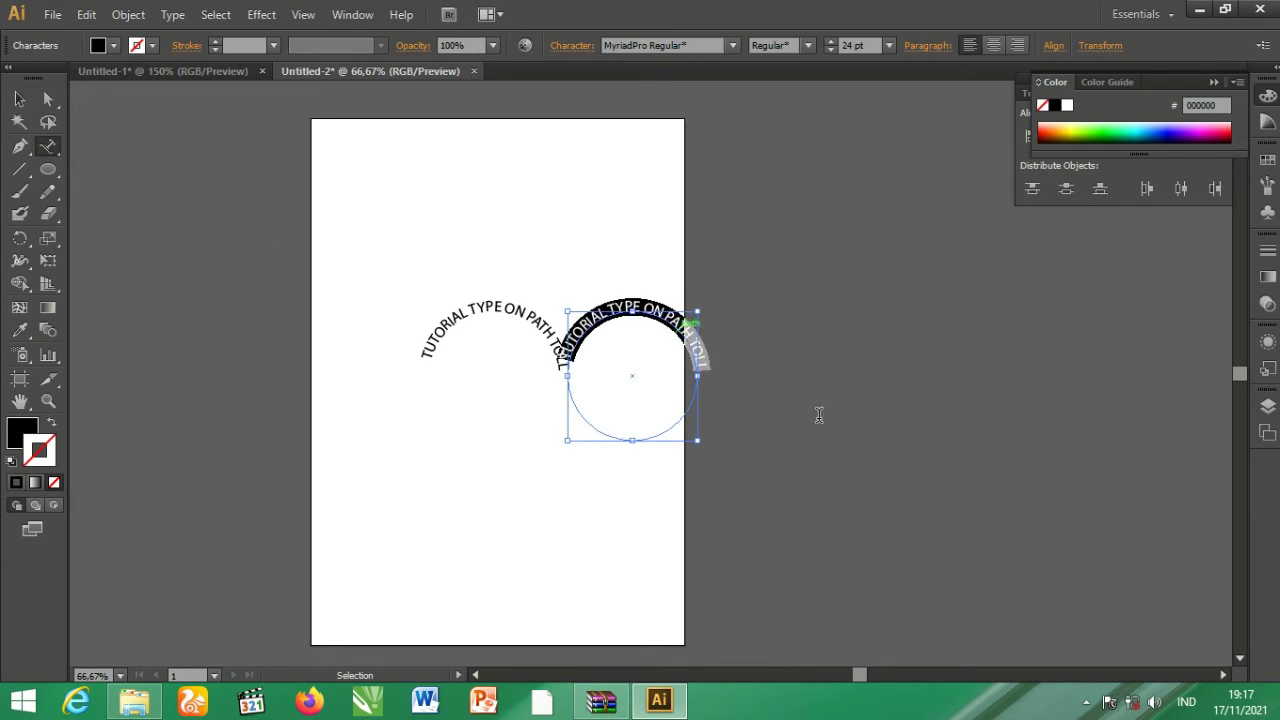
pyautogui.press('BackSpace')
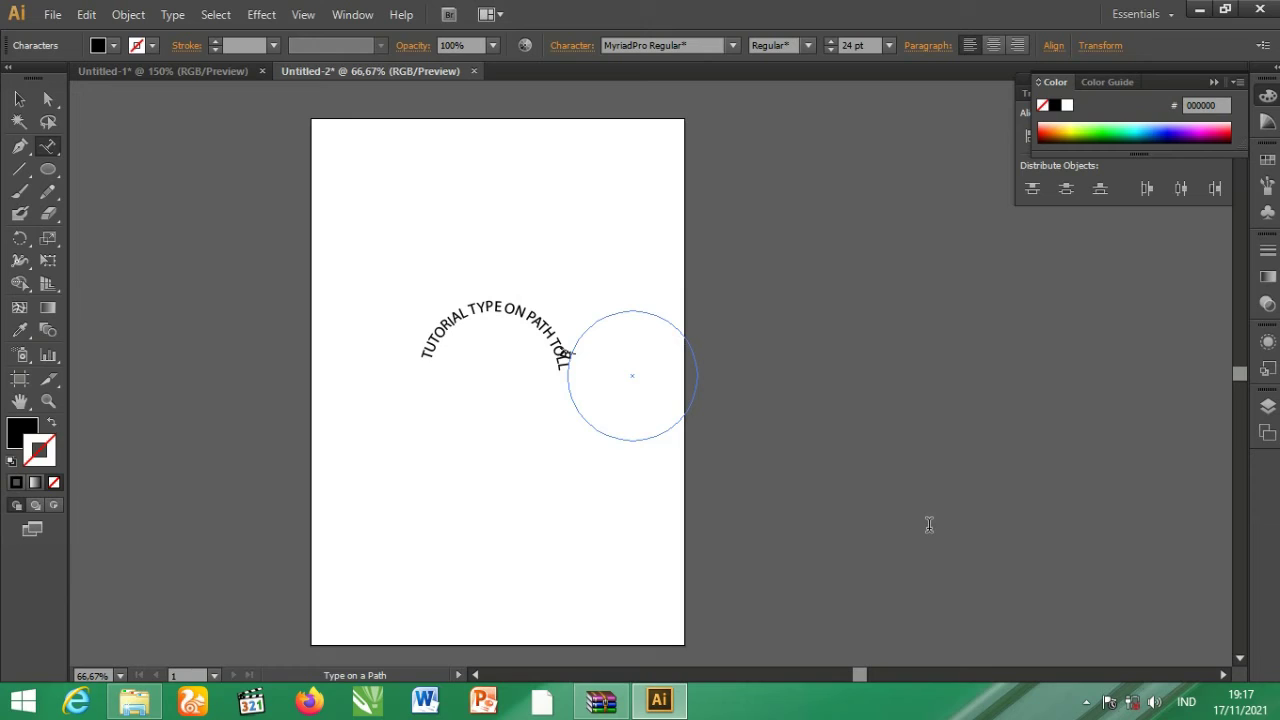
pyautogui.write('BANG')
pyautogui.write(' S.J')
pyautogui.write('N')
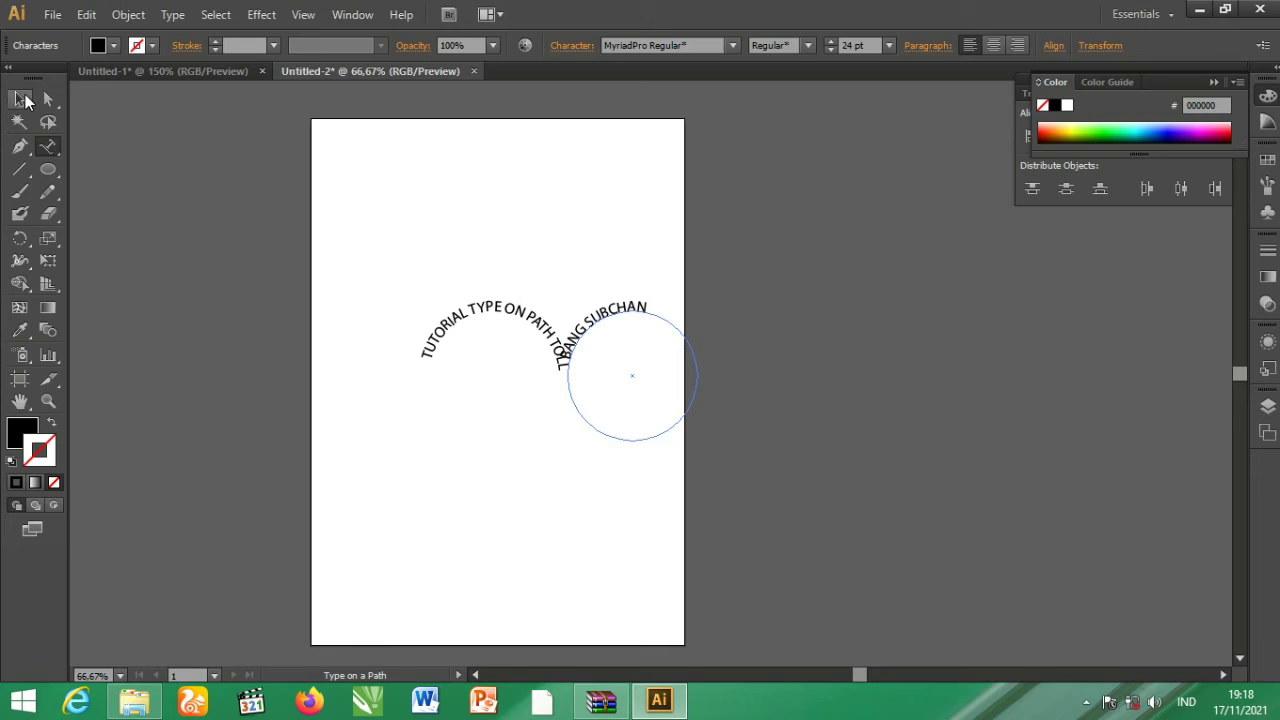
pyautogui.click(22, 99)
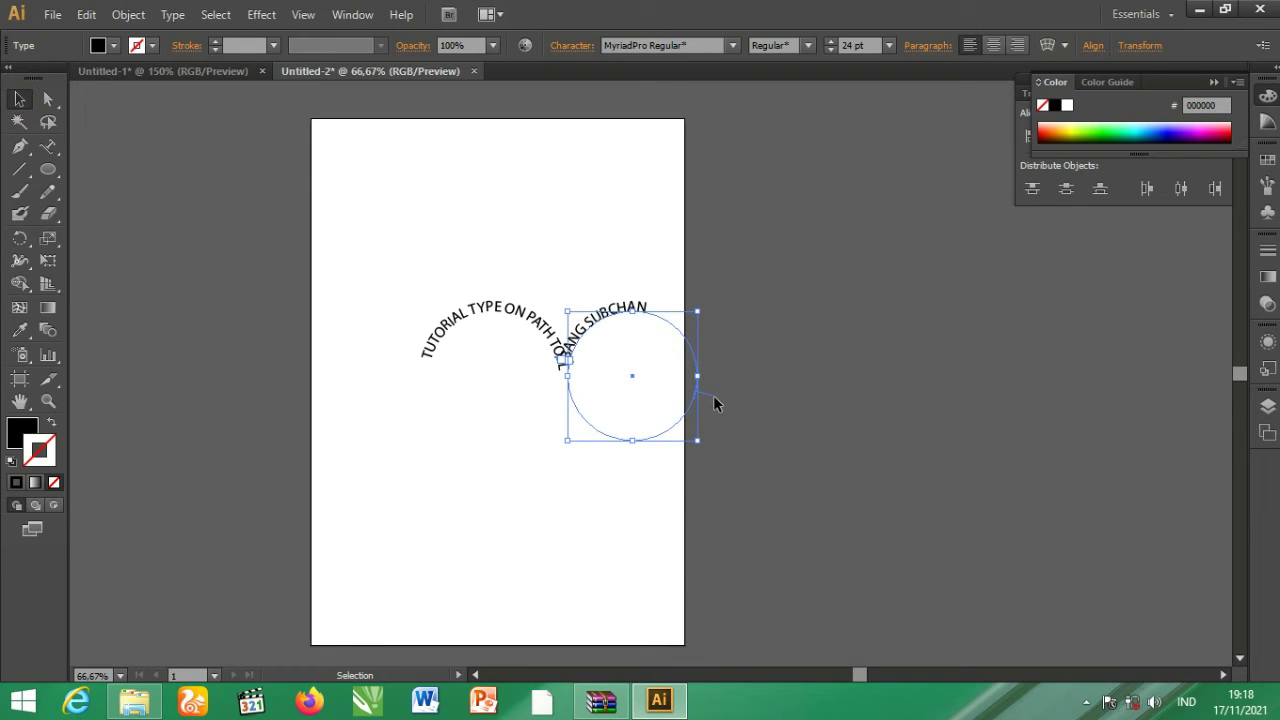
# - Move the BANG SUBCHAN circle to the page's upper left and reselect it
pyautogui.moveTo(713, 395)
pyautogui.mouseDown()
pyautogui.moveTo(542, 260)
pyautogui.moveTo(539, 306)
pyautogui.mouseUp()
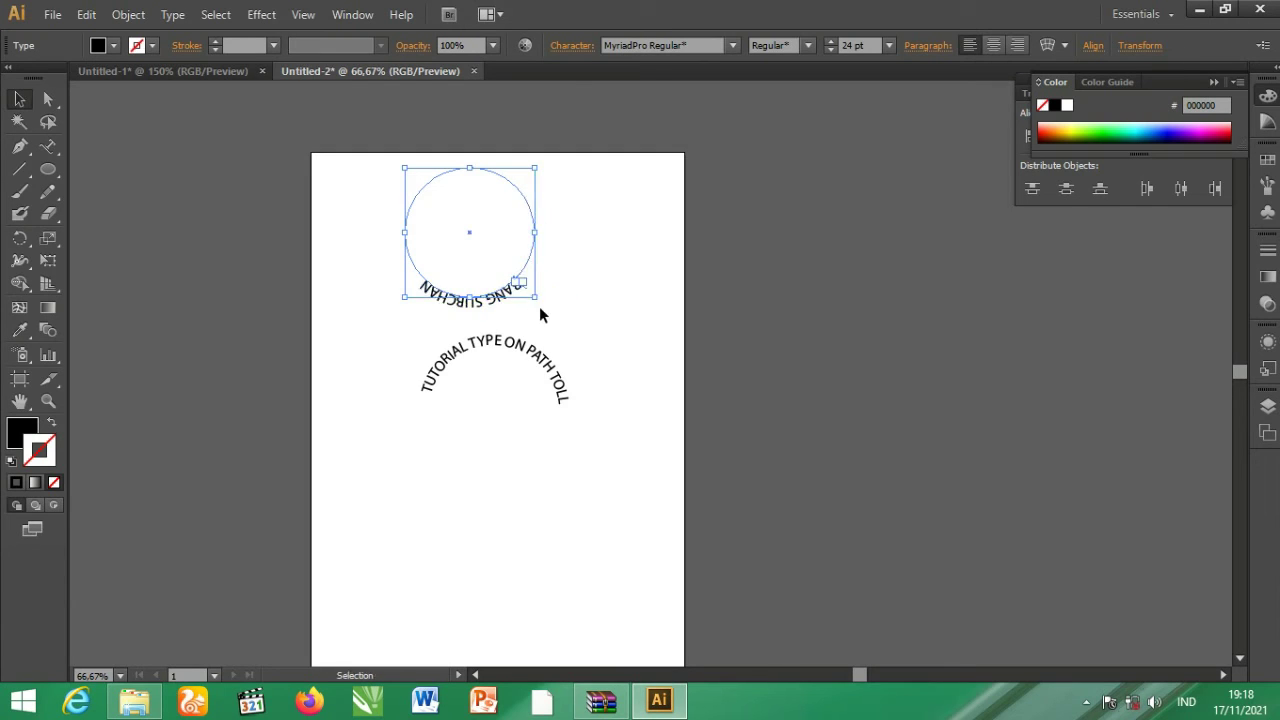
pyautogui.click(547, 312)
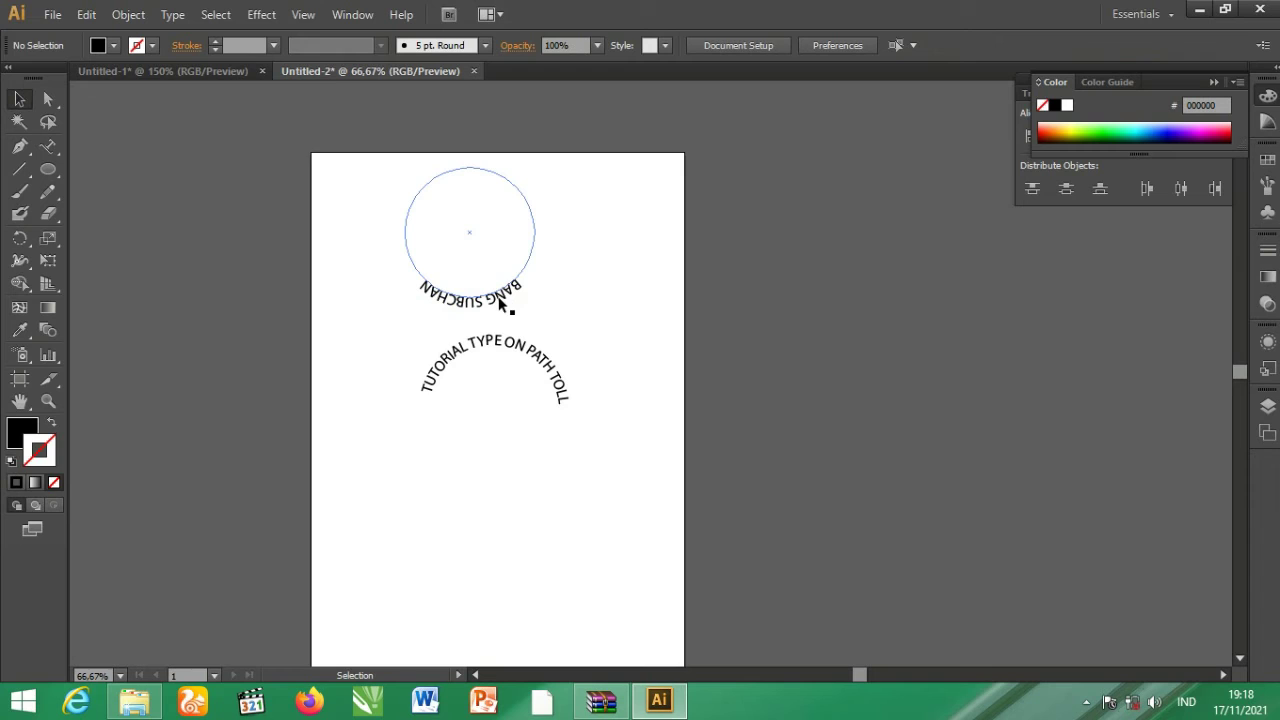
pyautogui.click(500, 303)
pyautogui.click(614, 336)
pyautogui.click(522, 288)
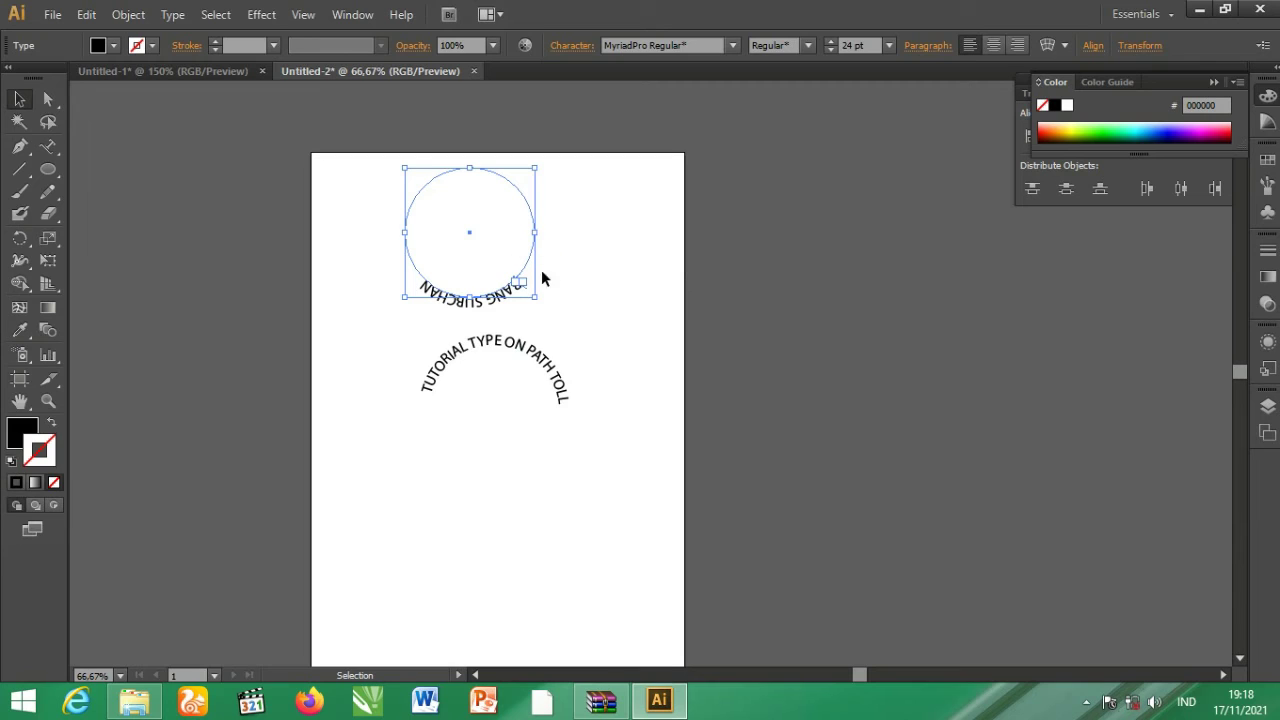
# - Select both text circles and centre them on each other horizontally and vertically
pyautogui.keyDown('shift'); pyautogui.click(528, 355); pyautogui.keyUp('shift')
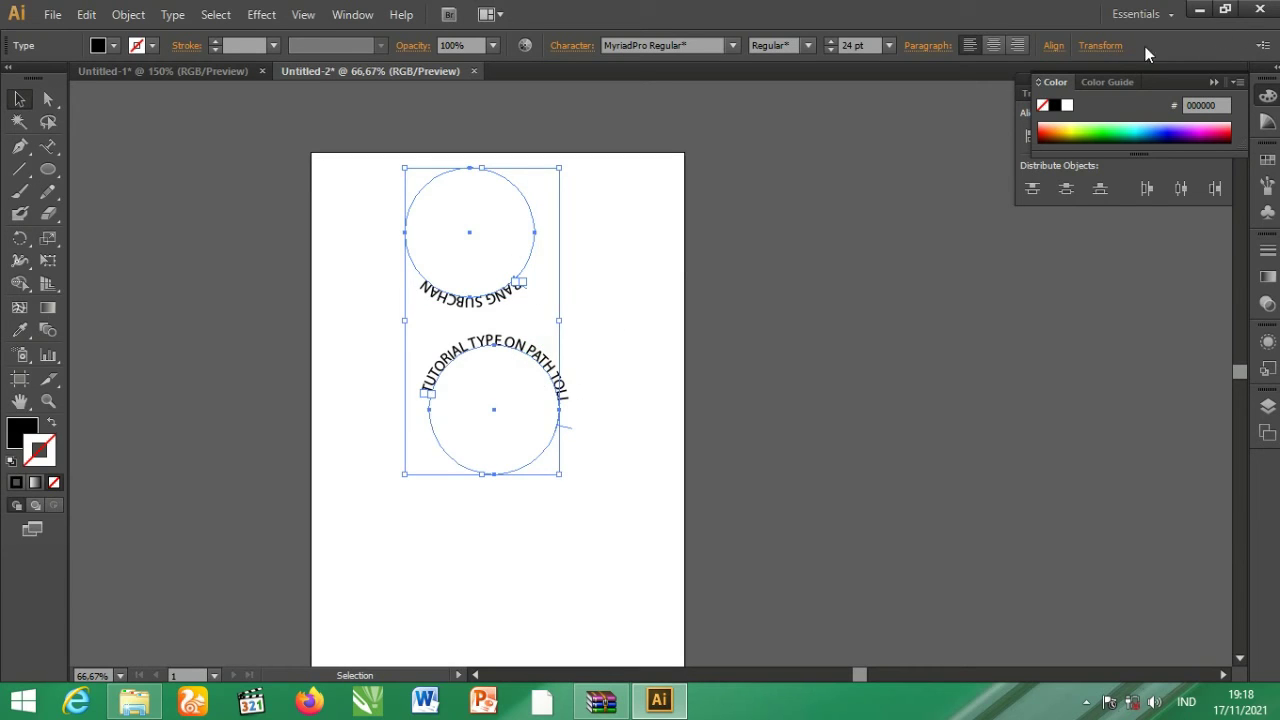
pyautogui.click(1214, 82)
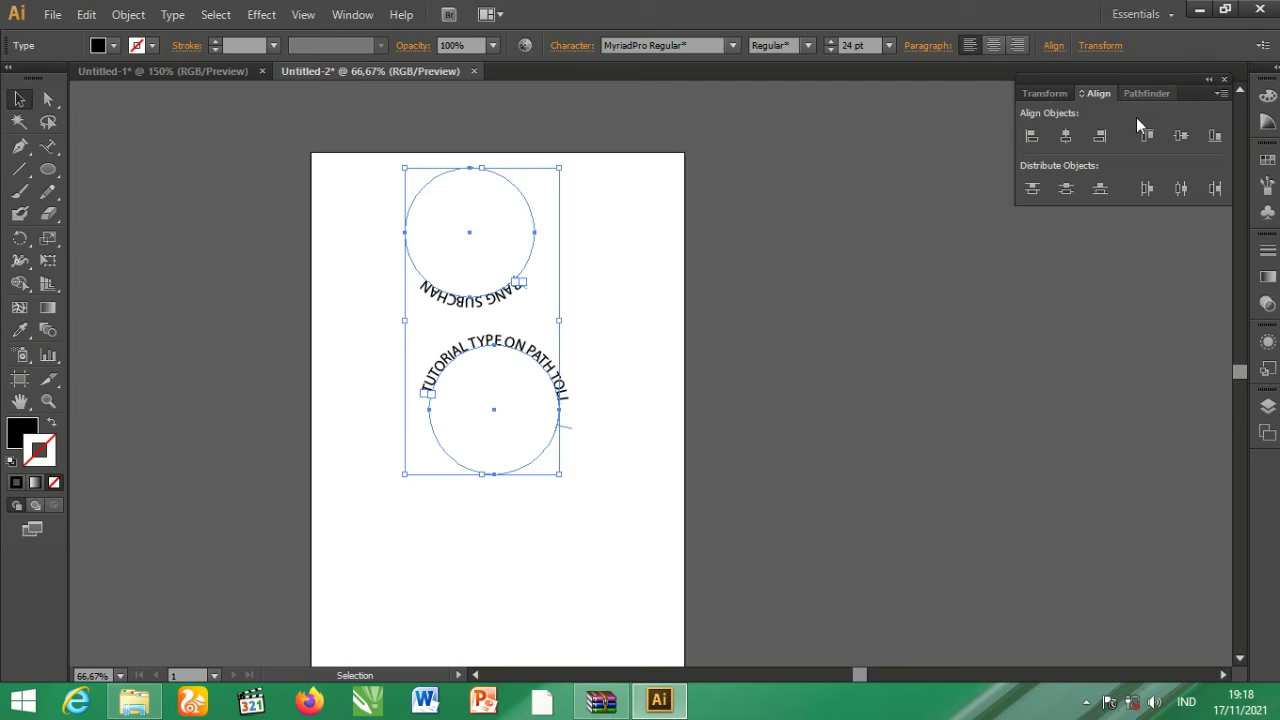
pyautogui.click(1032, 138)
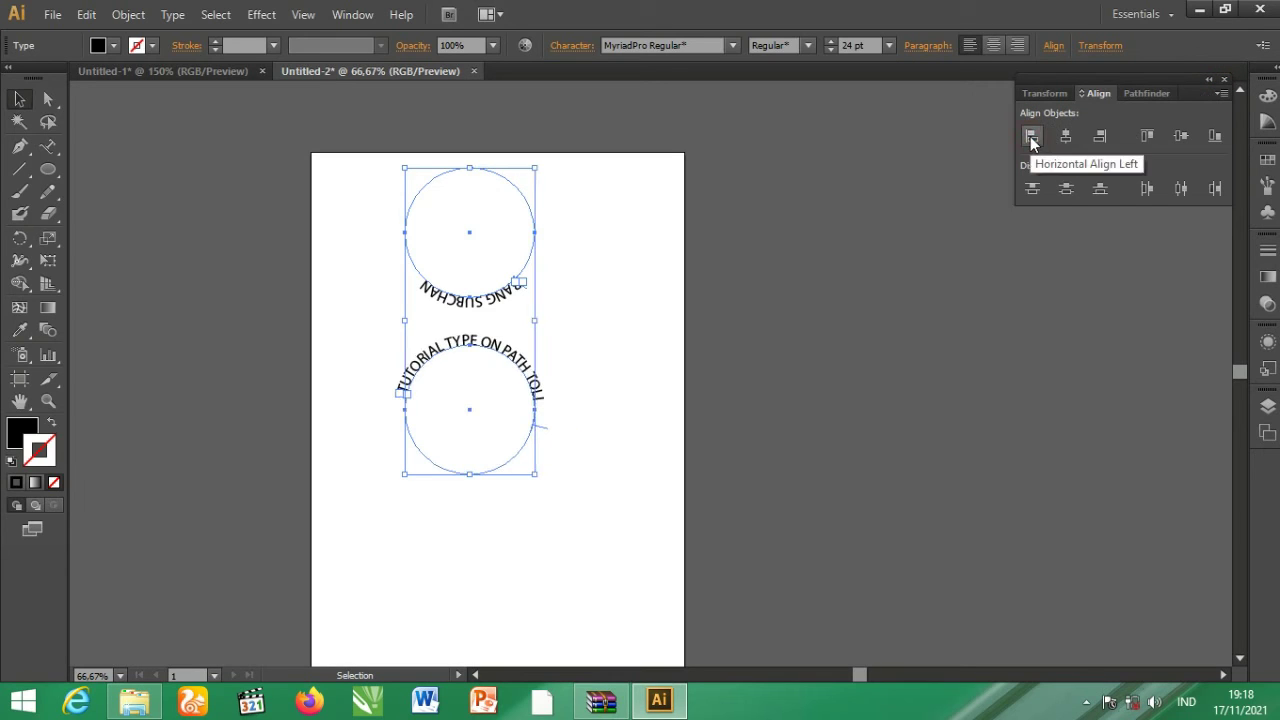
pyautogui.click(1181, 136)
# - Deselect, then open the panel list and dismiss it without choosing anything
pyautogui.click(774, 386)
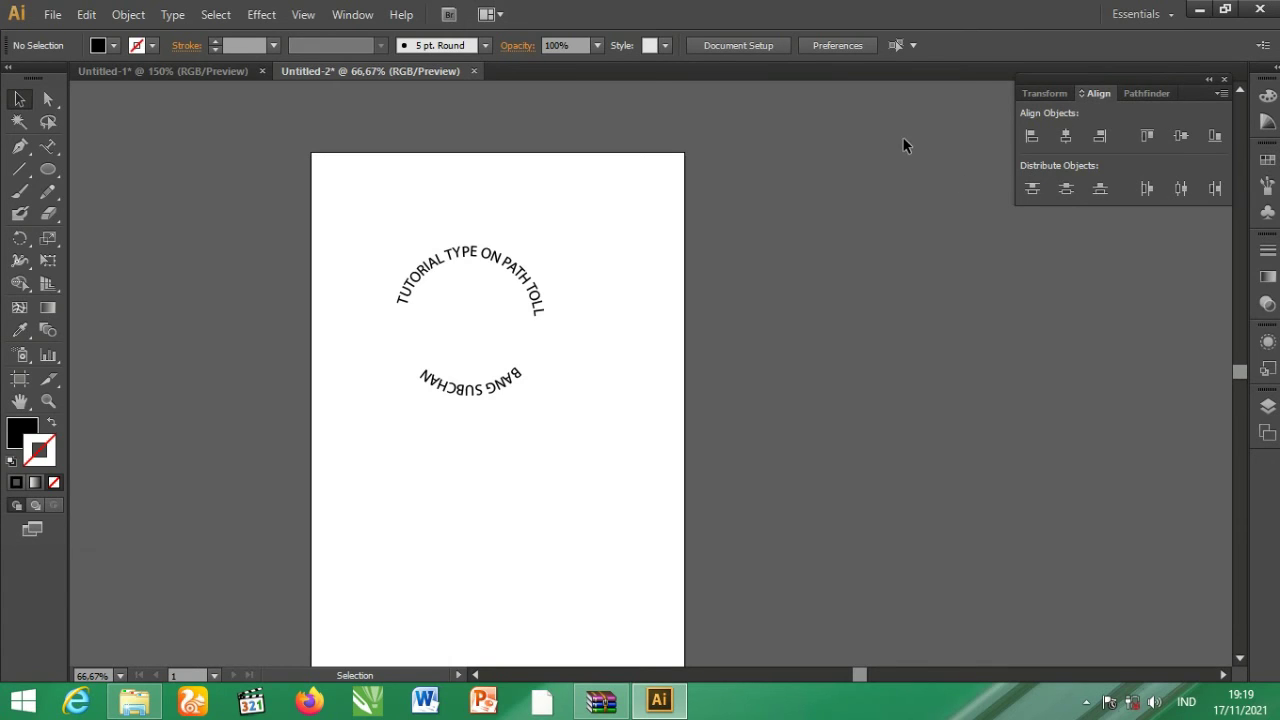
pyautogui.click(336, 16)
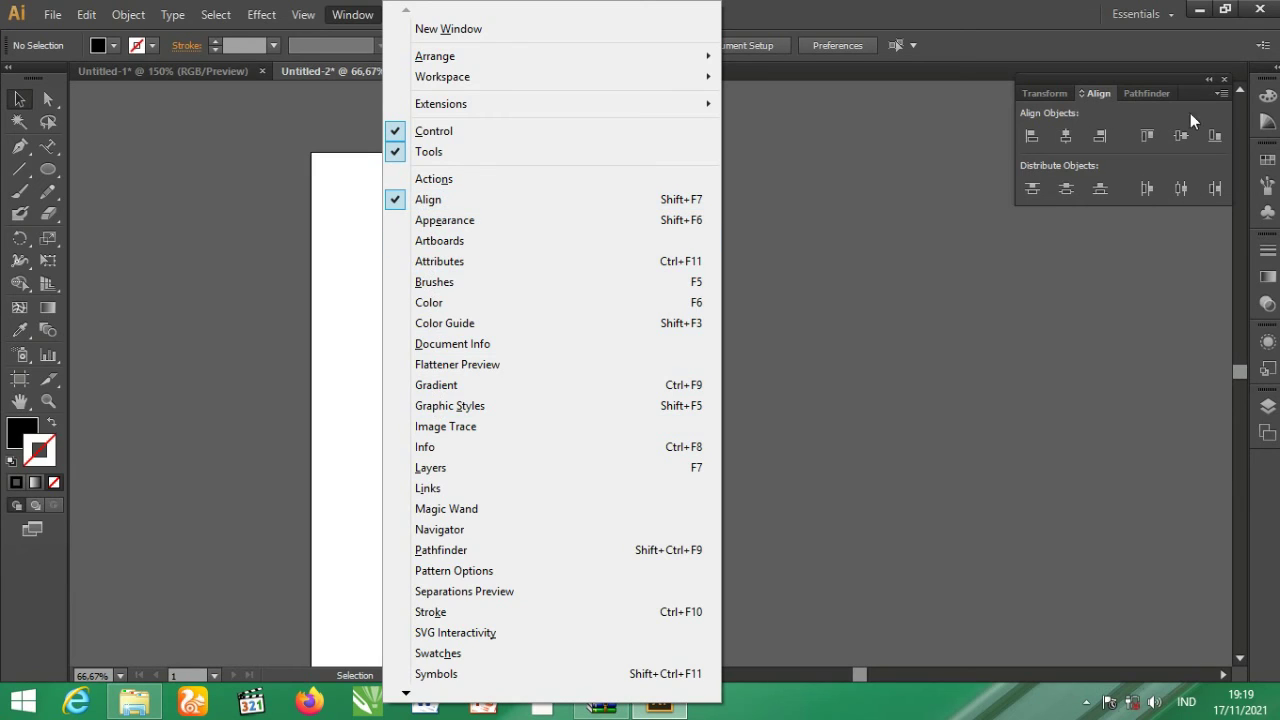
pyautogui.click(806, 308)
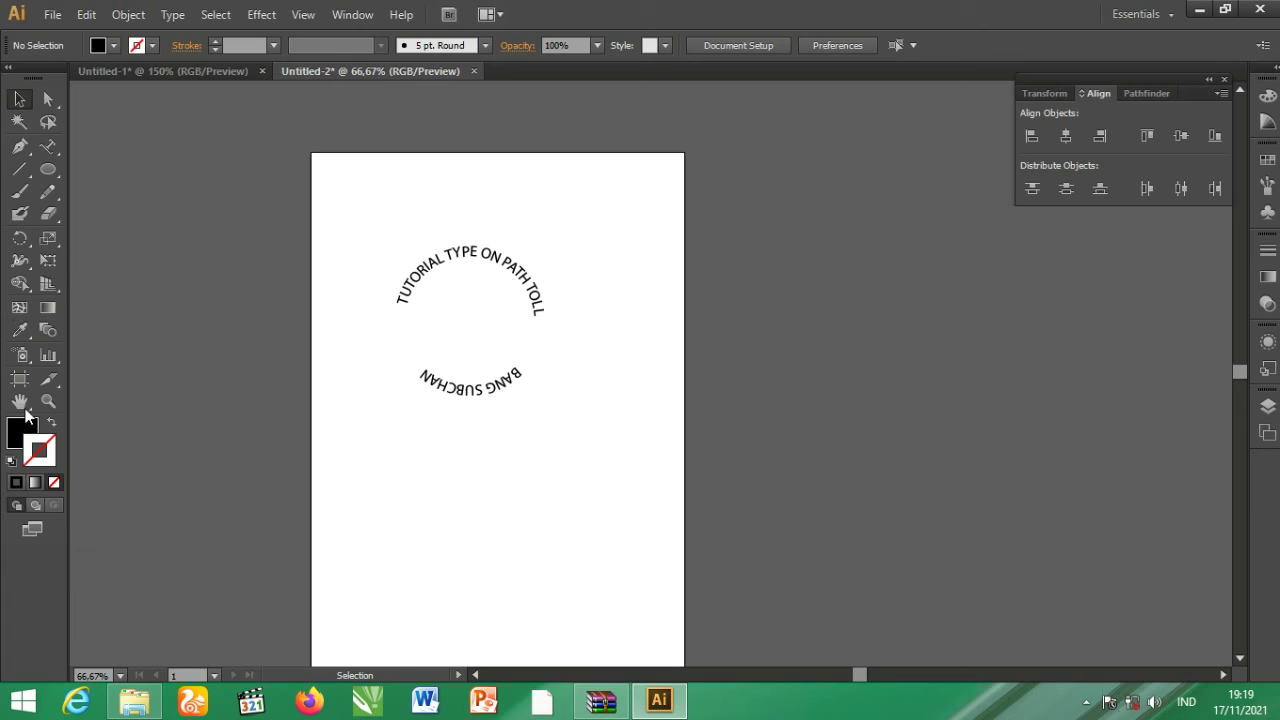
# - Draw a circle over the text and make it unfilled with a 3 pt black outline
pyautogui.click(51, 169)
pyautogui.moveTo(345, 341); pyautogui.dragTo(495, 491)
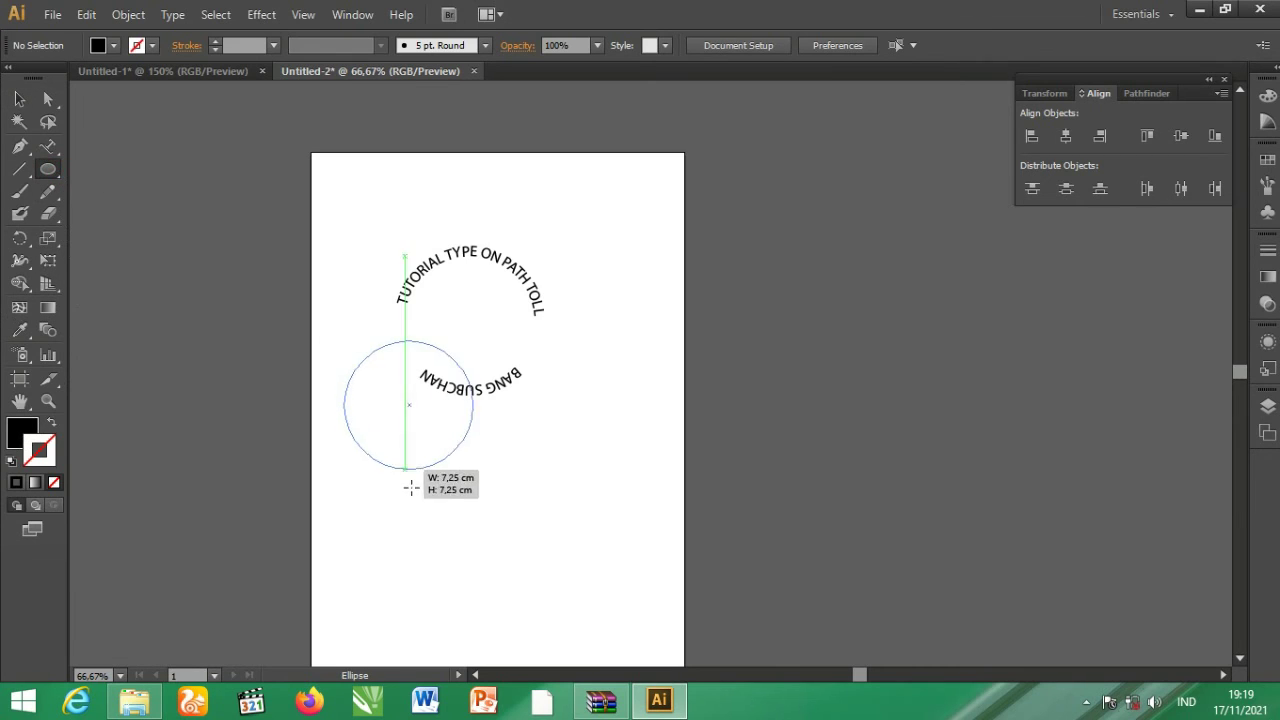
pyautogui.click(19, 99)
pyautogui.click(16, 482)
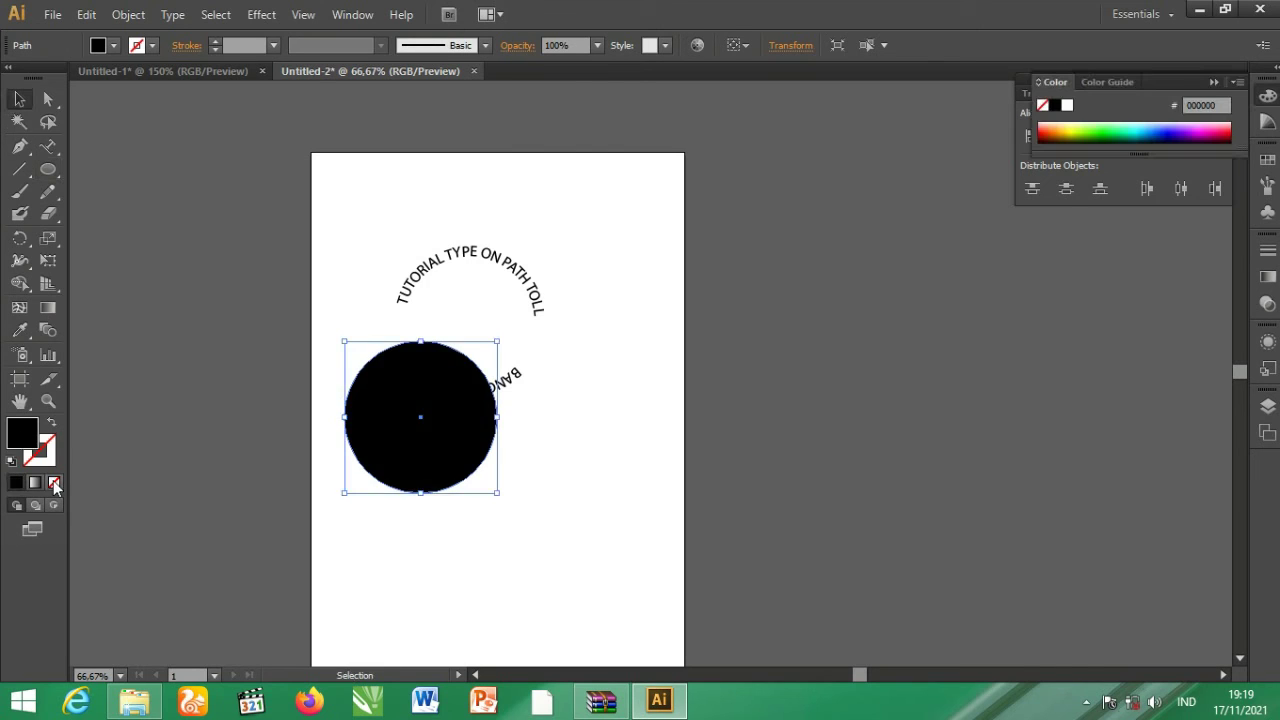
pyautogui.click(54, 482)
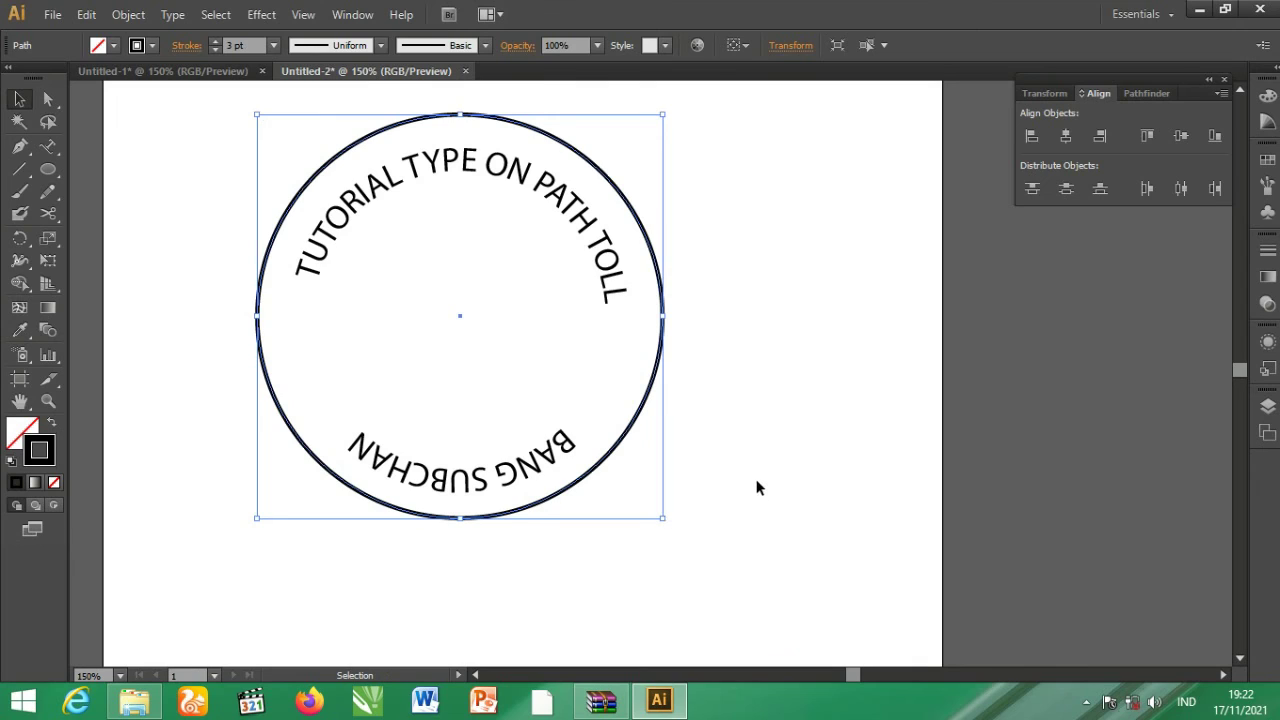
# - Paste a copy of the framing circle and align it top and centre with the text circle
pyautogui.press('a')
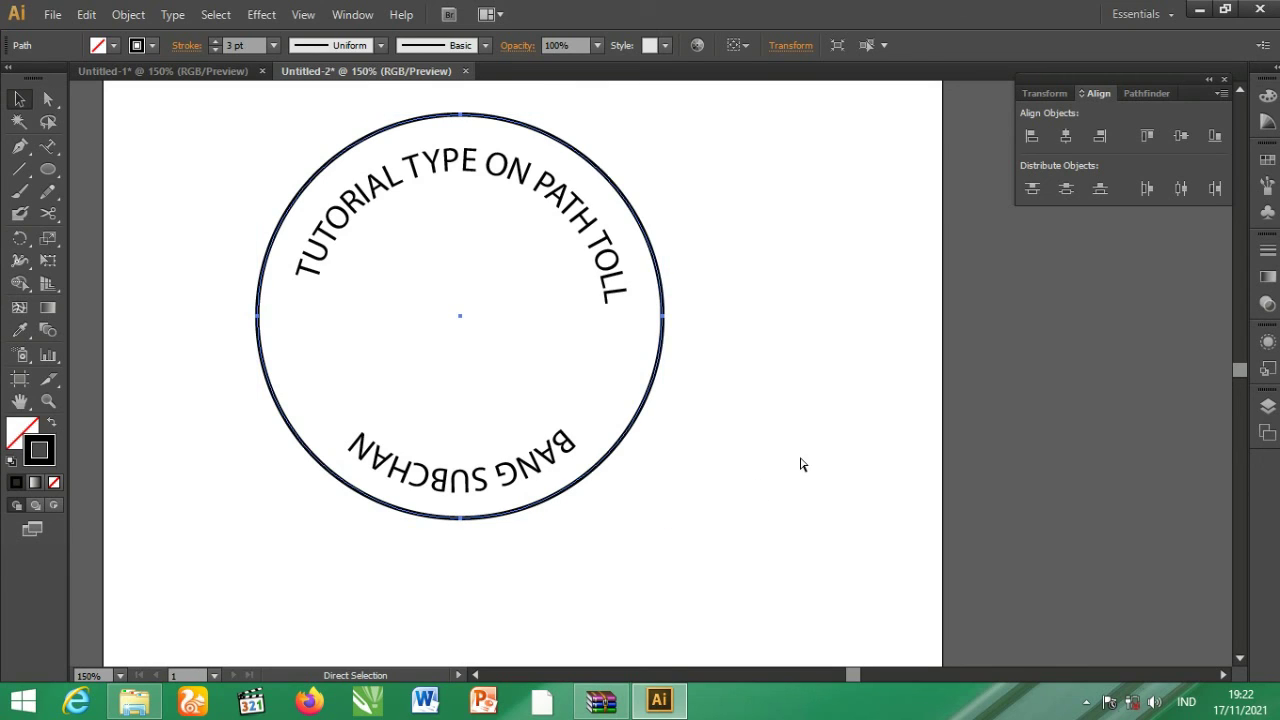
pyautogui.hotkey('ctrl', 'c')
pyautogui.hotkey('ctrl', 'v')
pyautogui.press('v')
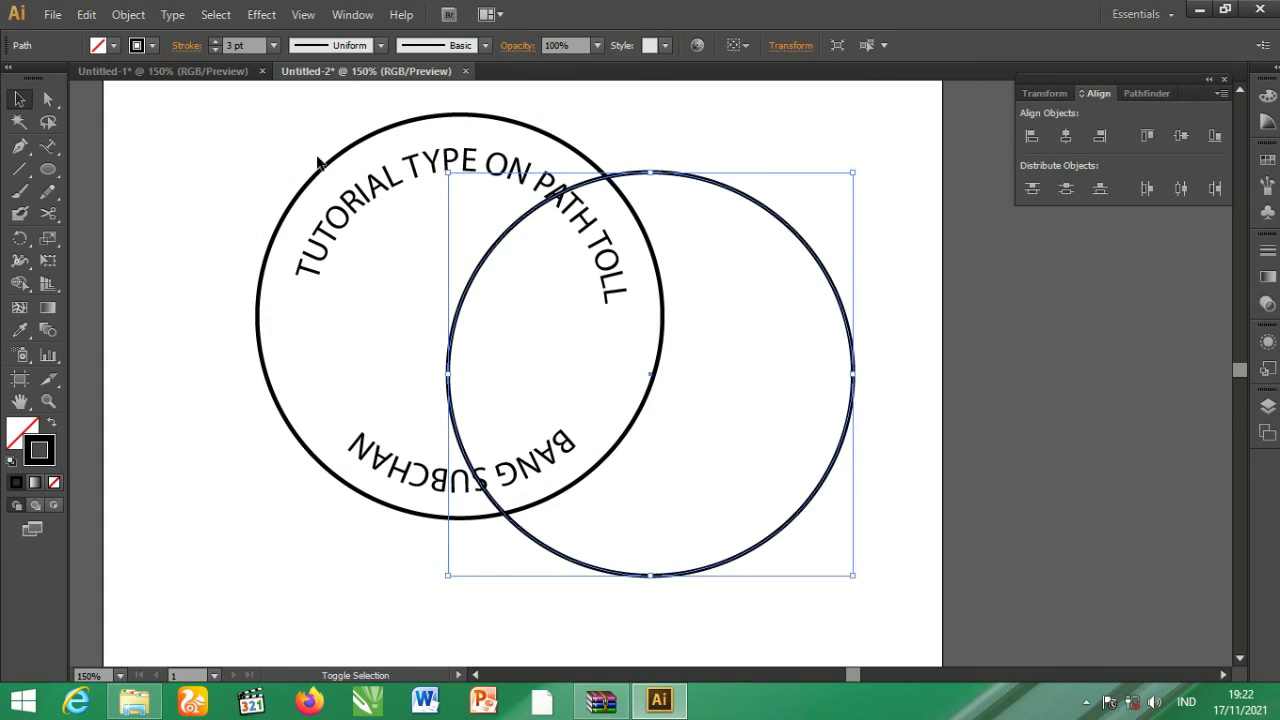
pyautogui.keyDown('shift'); pyautogui.click(660, 375); pyautogui.keyUp('shift')
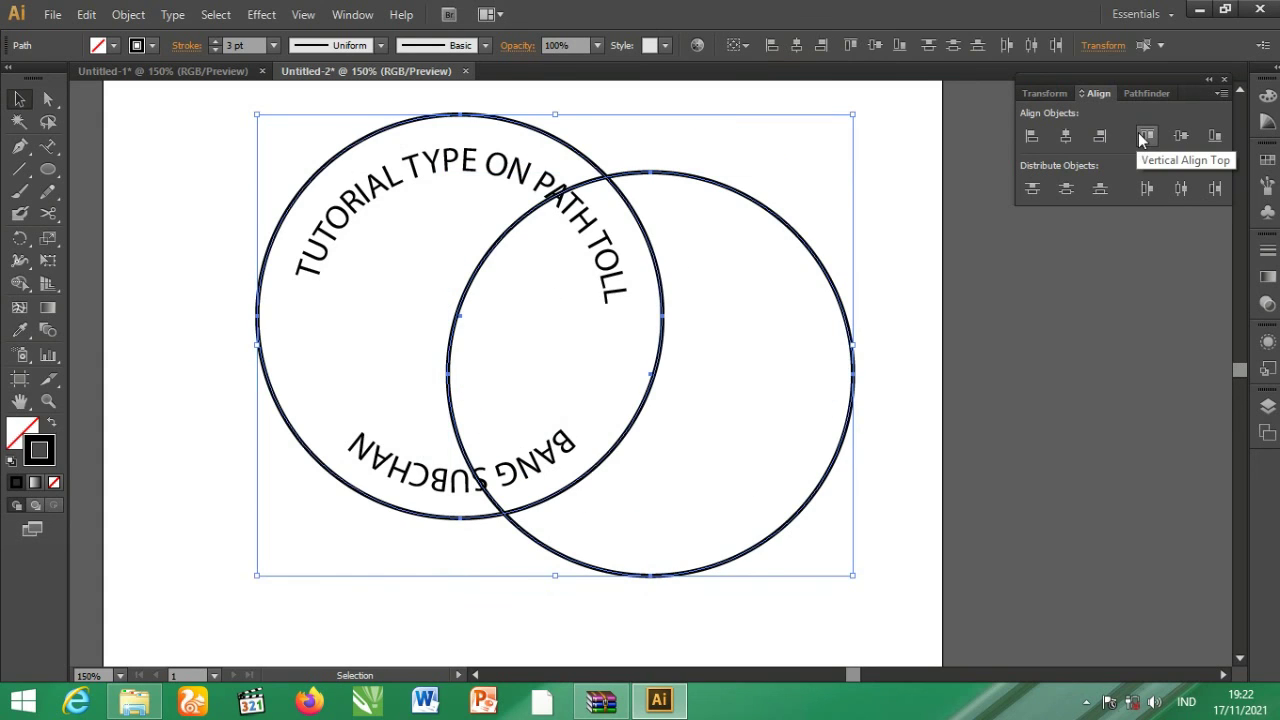
pyautogui.click(1145, 136)
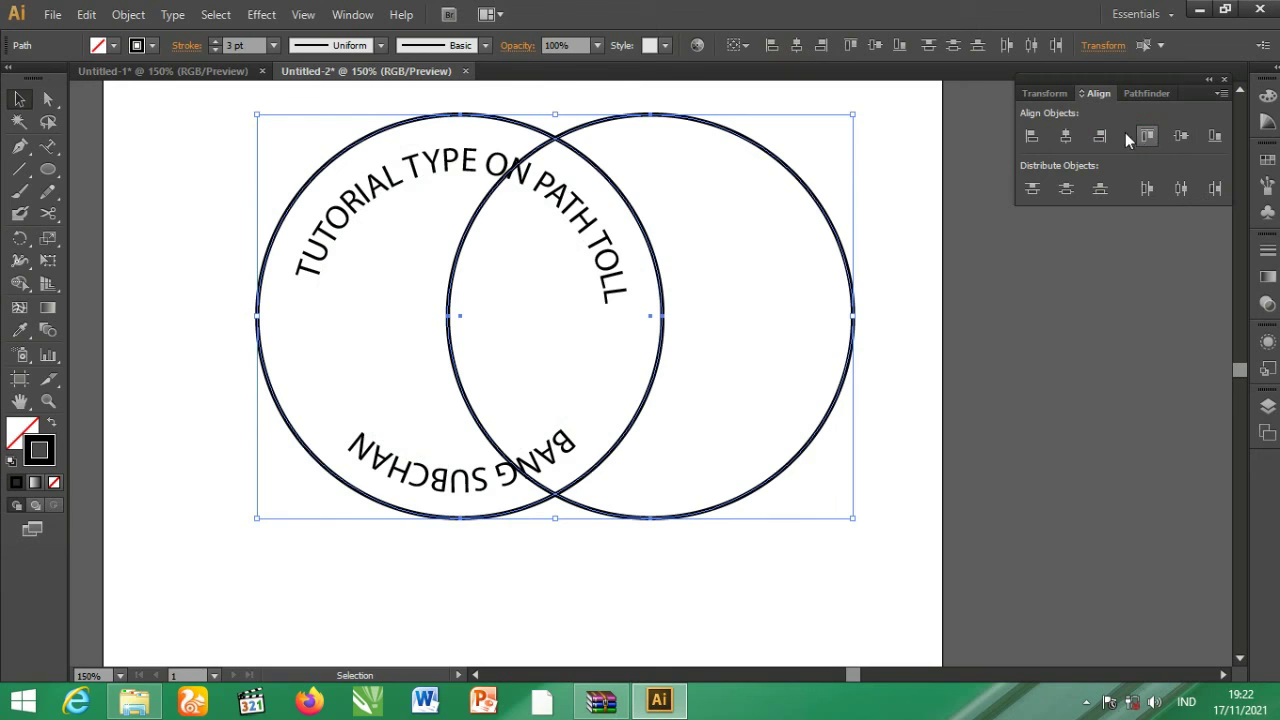
pyautogui.click(1033, 135)
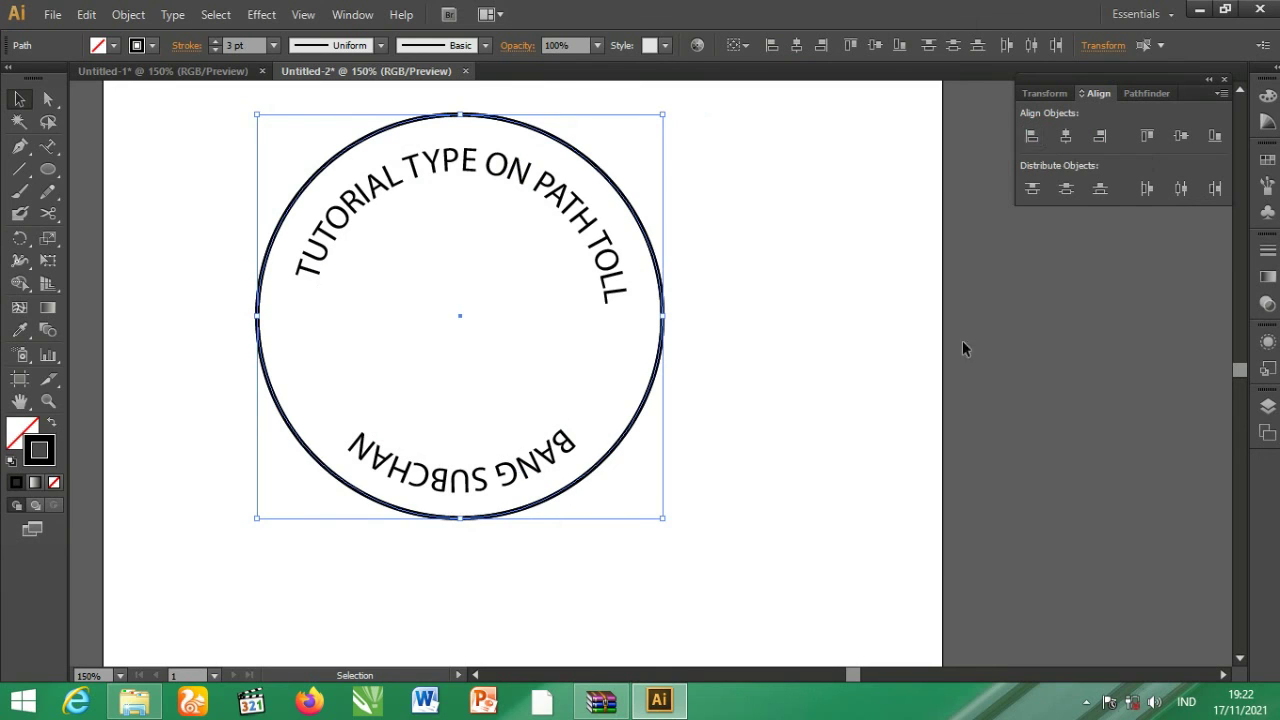
pyautogui.click(943, 462)
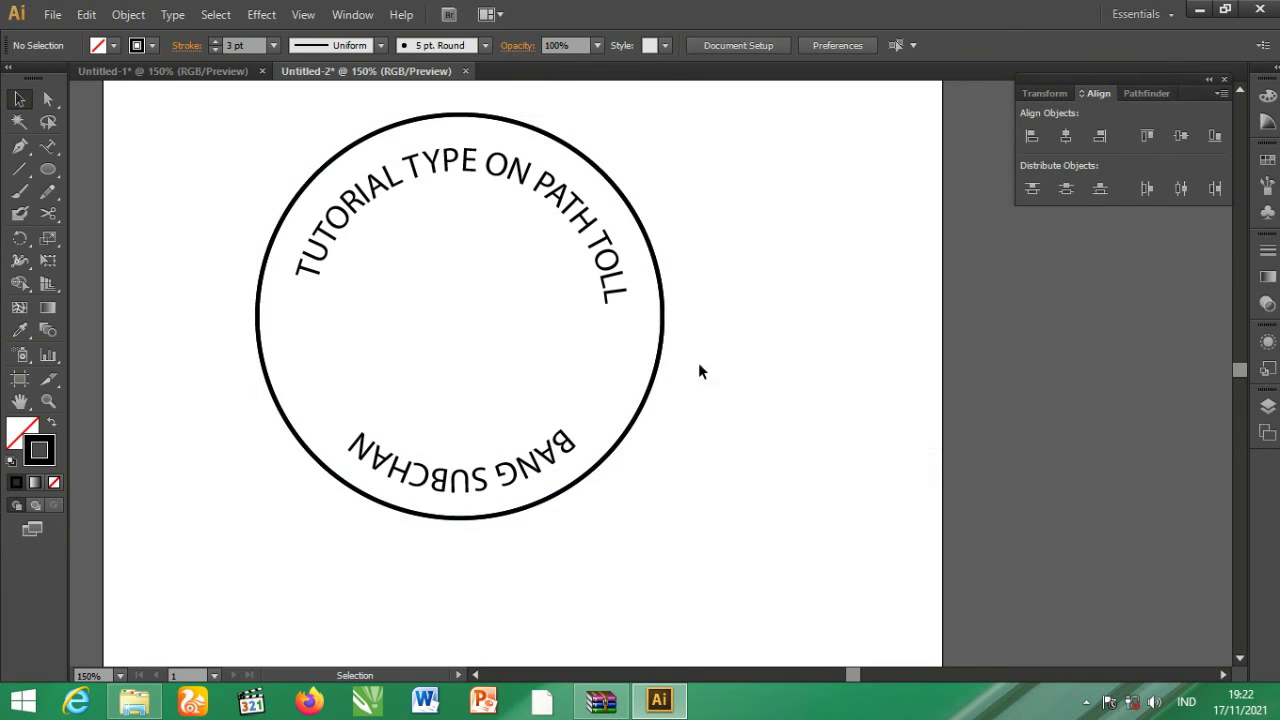
# - Shrink the circle copy proportionally inside the outer ring and give it a 1 pt stroke
pyautogui.click(662, 317)
pyautogui.press('shift')
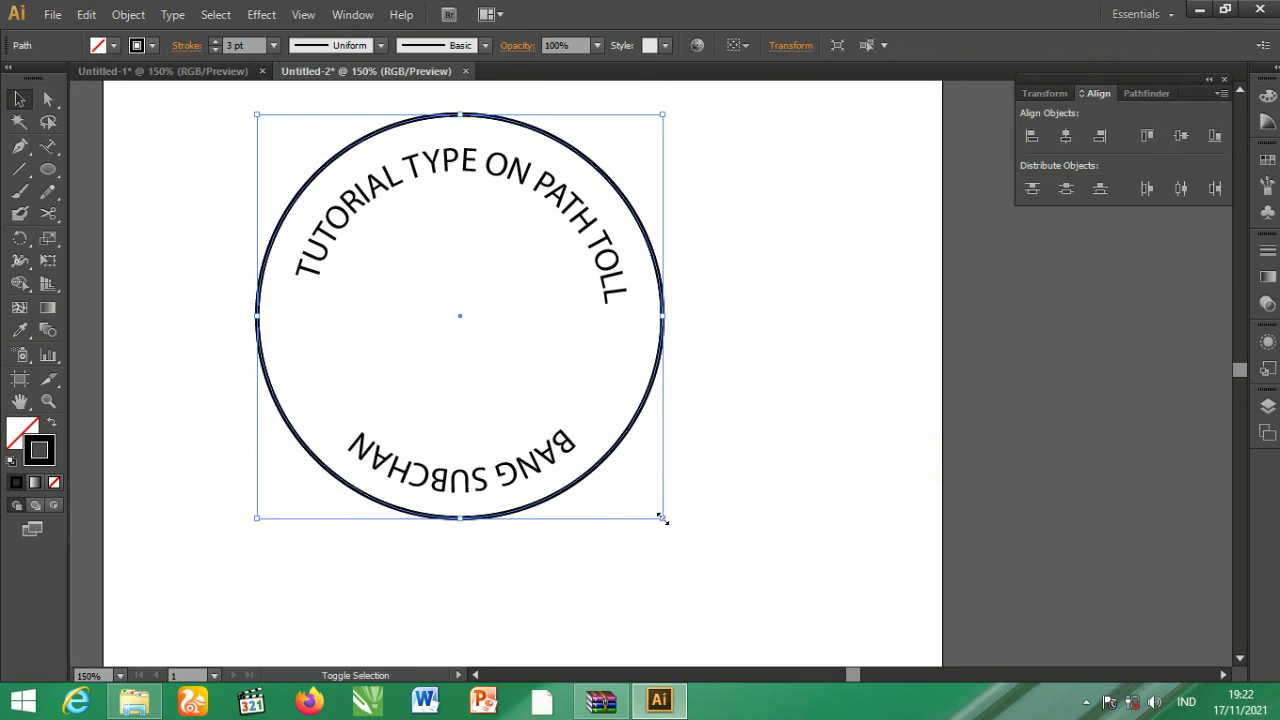
pyautogui.moveTo(662, 519); pyautogui.dragTo(657, 497)
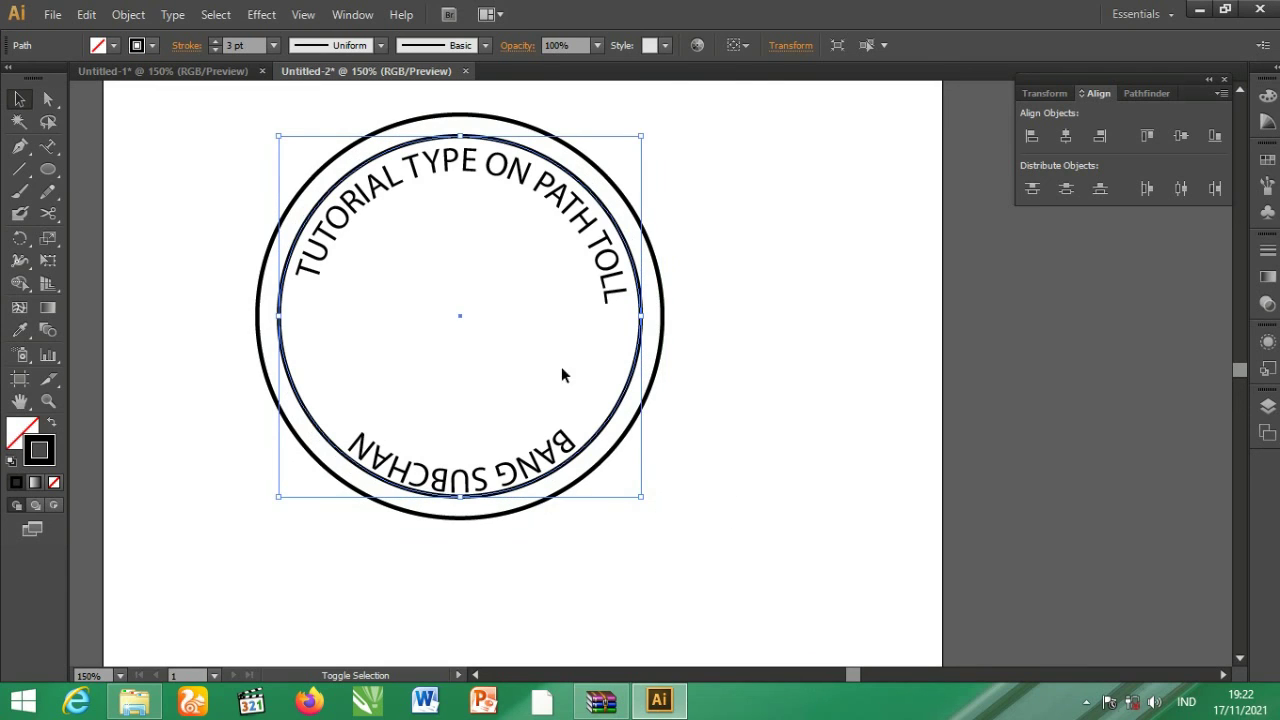
pyautogui.click(274, 46)
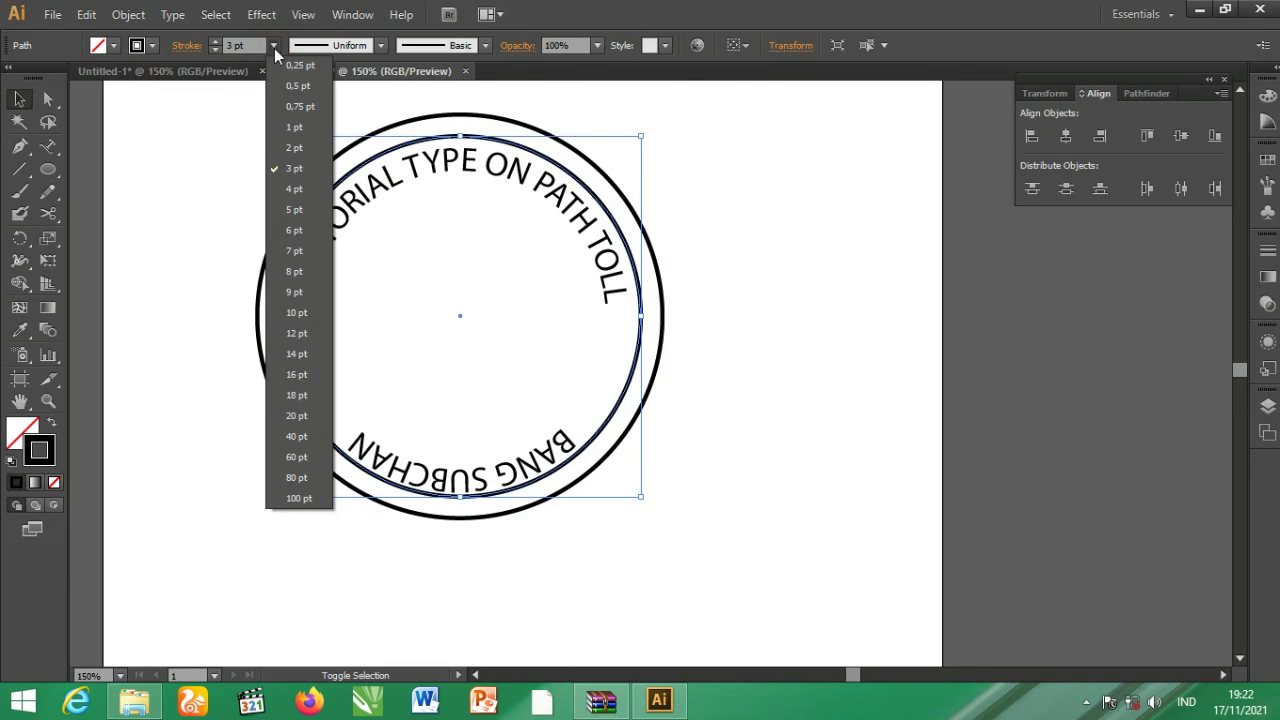
pyautogui.click(289, 128)
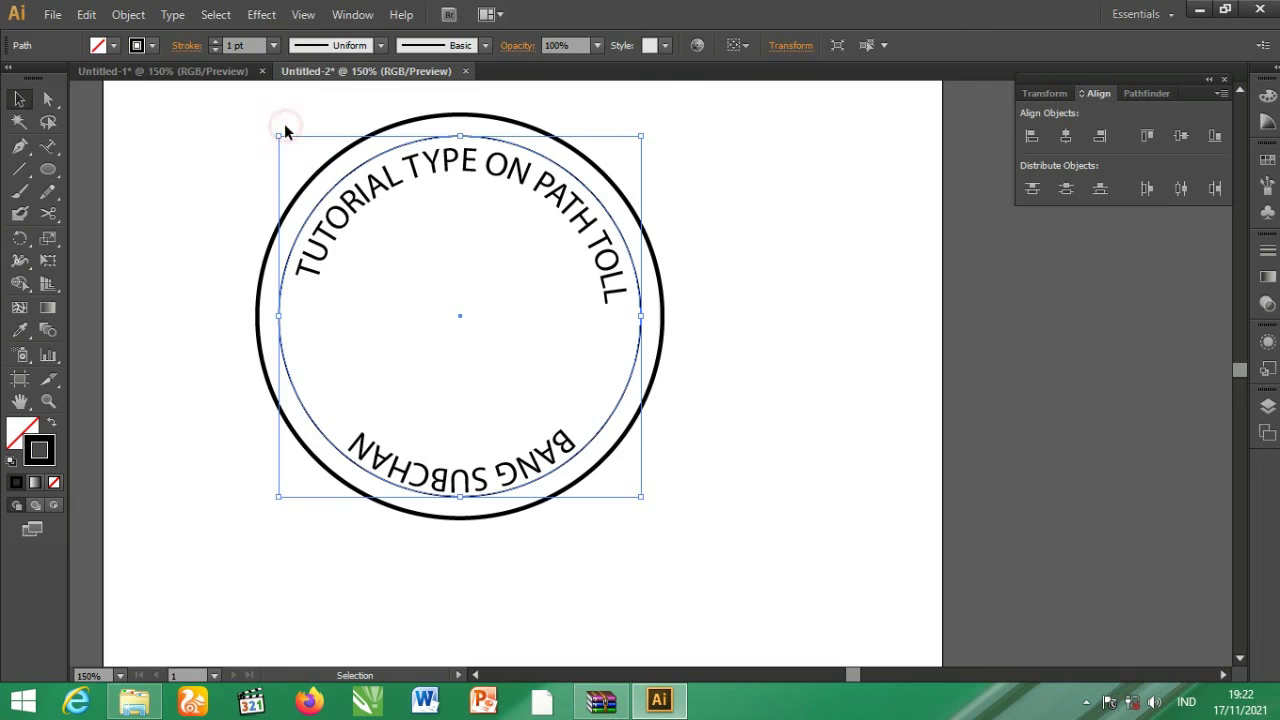
# - Centre the thin 1 pt circle horizontally on the stamp
pyautogui.click(760, 440)
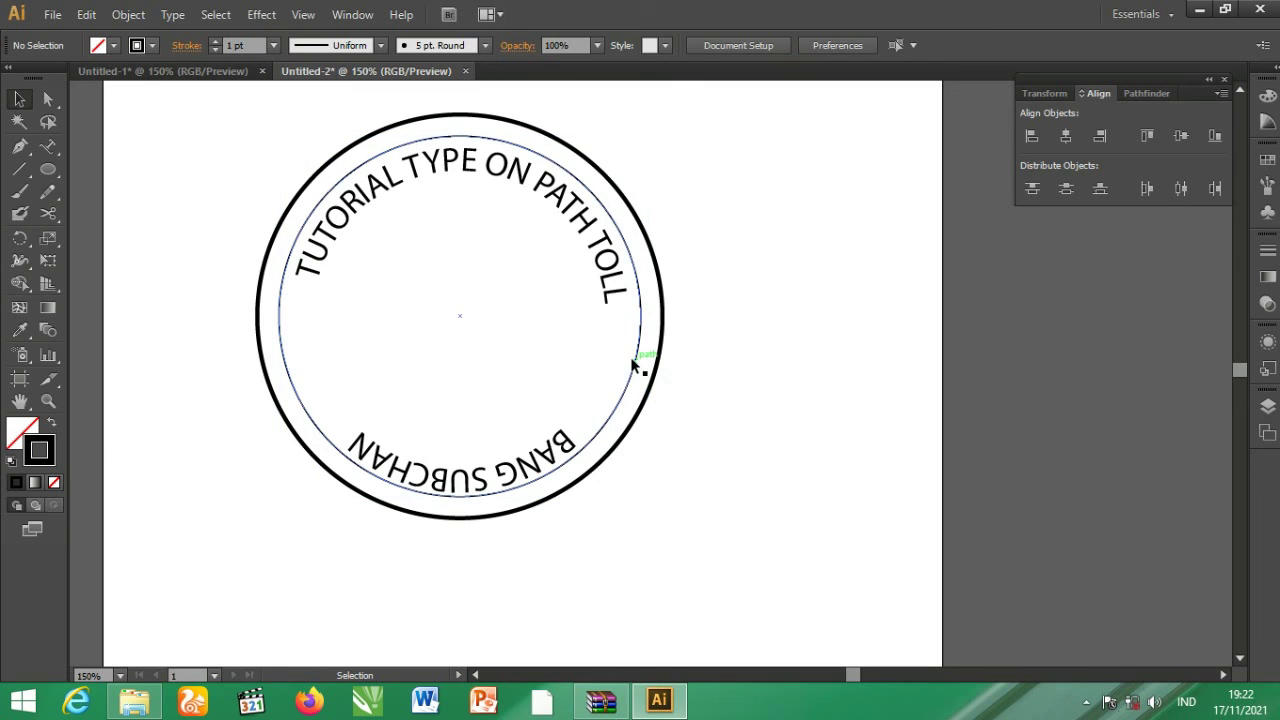
pyautogui.moveTo(637, 372); pyautogui.dragTo(827, 372)
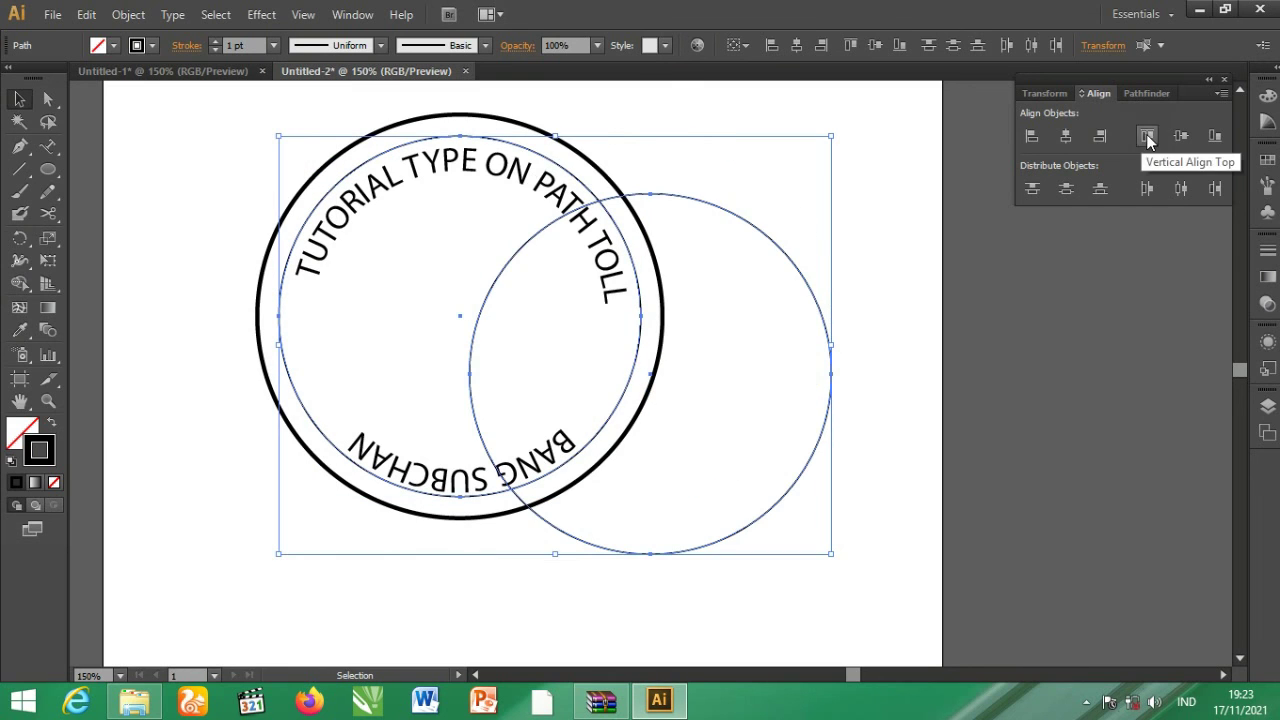
pyautogui.click(1030, 136)
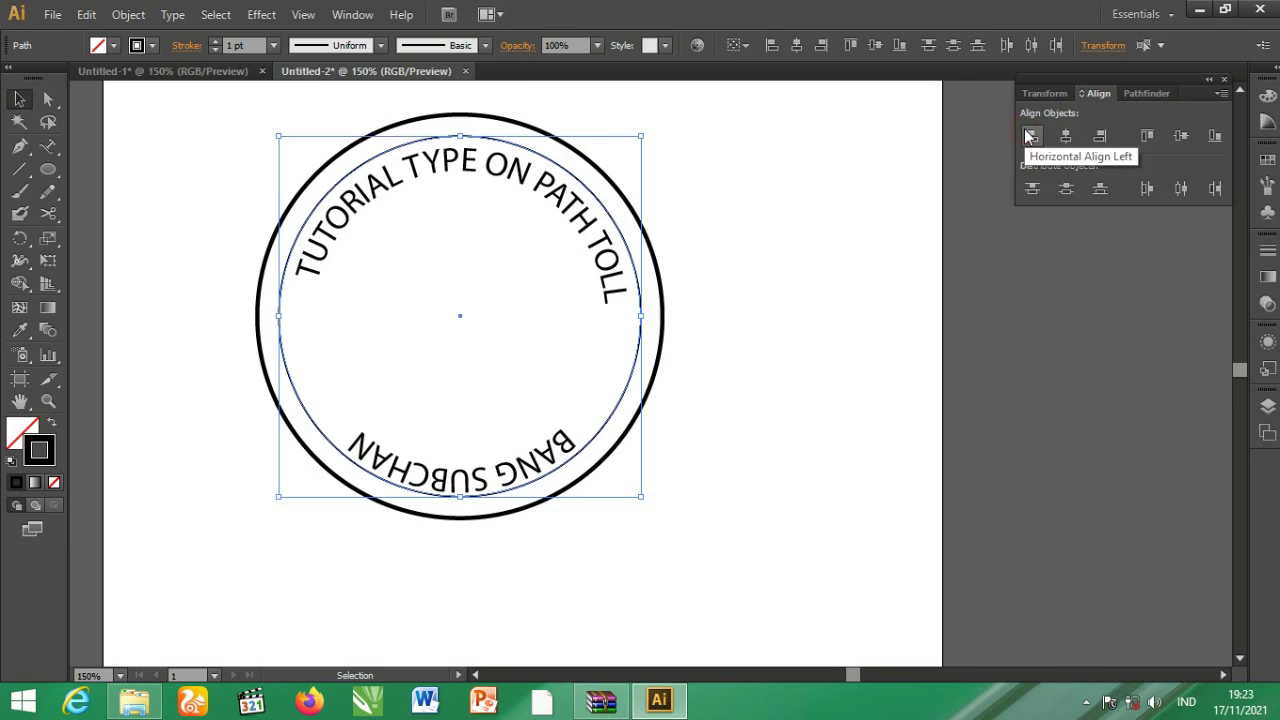
pyautogui.click(838, 435)
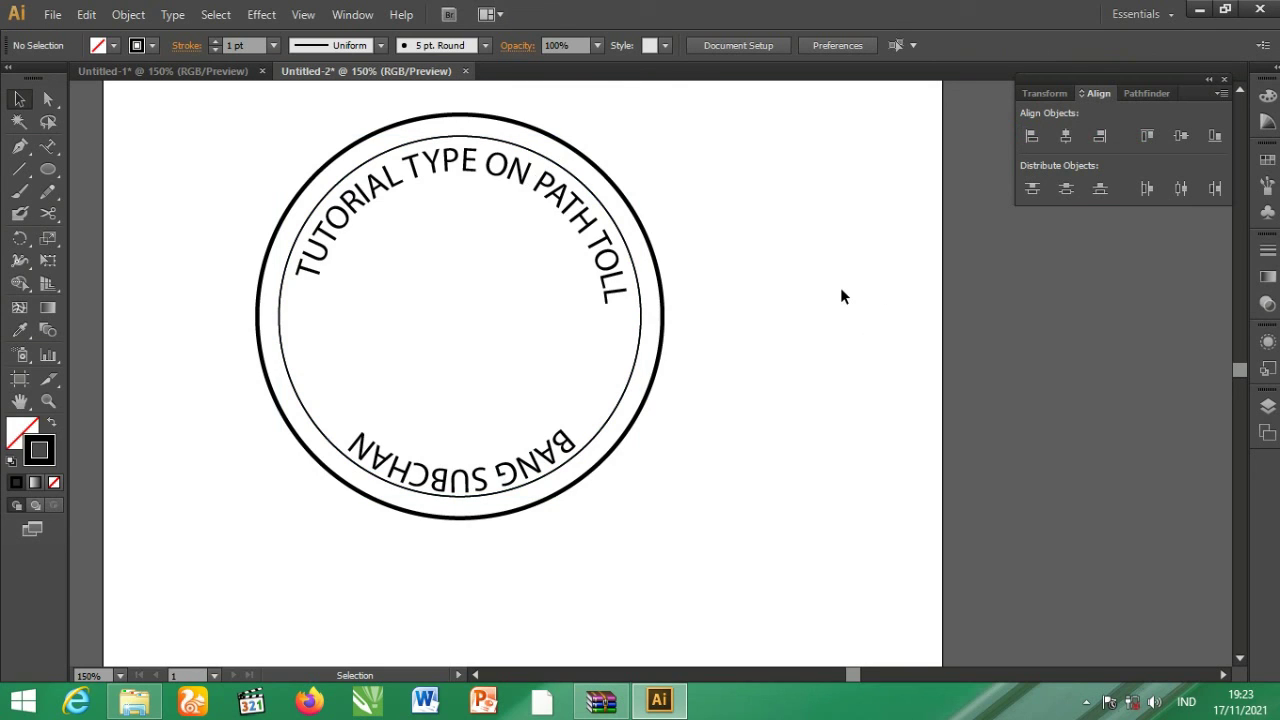
# - Shrink a thin circle copy to 6.55 cm with a 3 pt stroke, then view the Untitled-1 reference
pyautogui.click(630, 266)
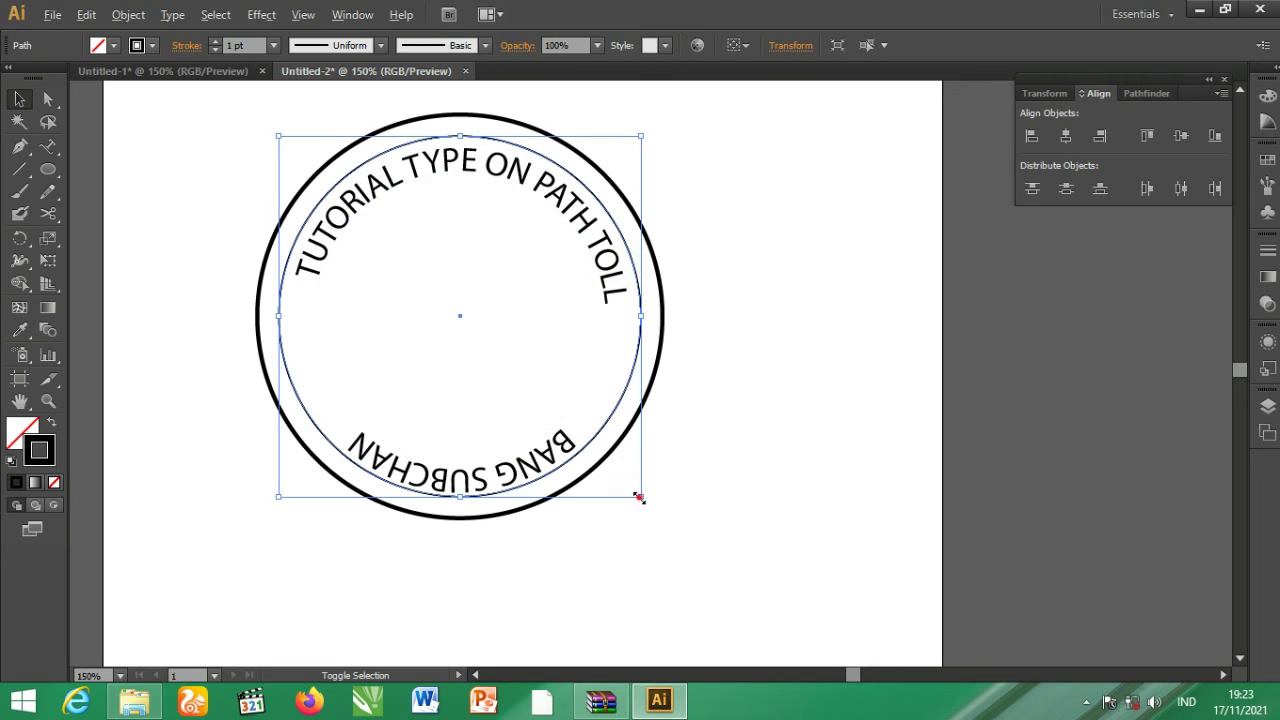
pyautogui.moveTo(641, 496); pyautogui.dragTo(600, 450)
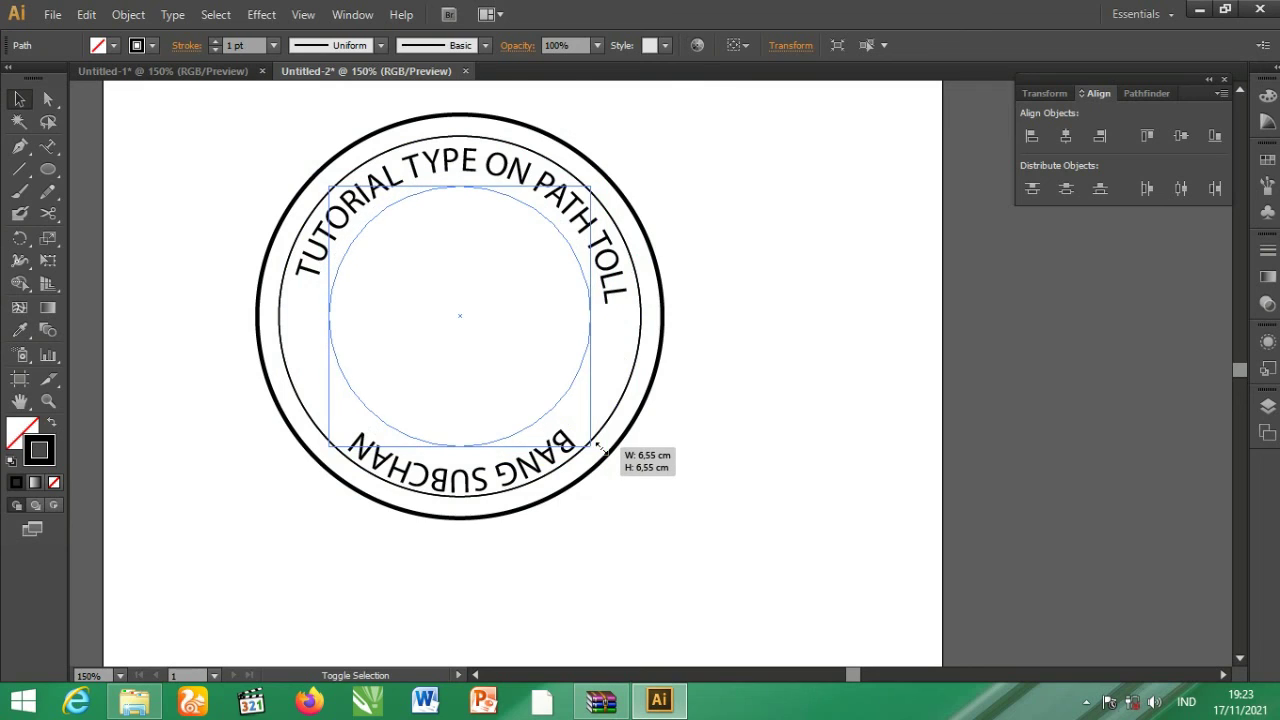
pyautogui.moveTo(600, 450); pyautogui.dragTo(600, 450)
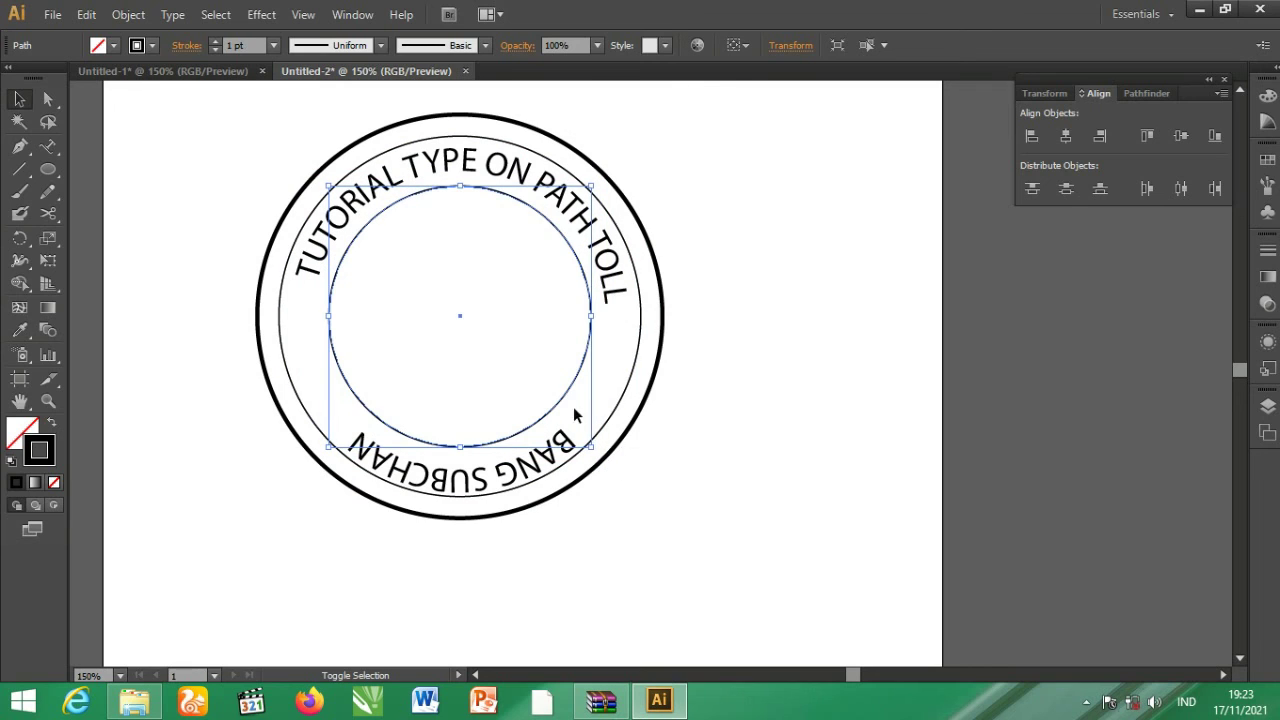
pyautogui.click(272, 47)
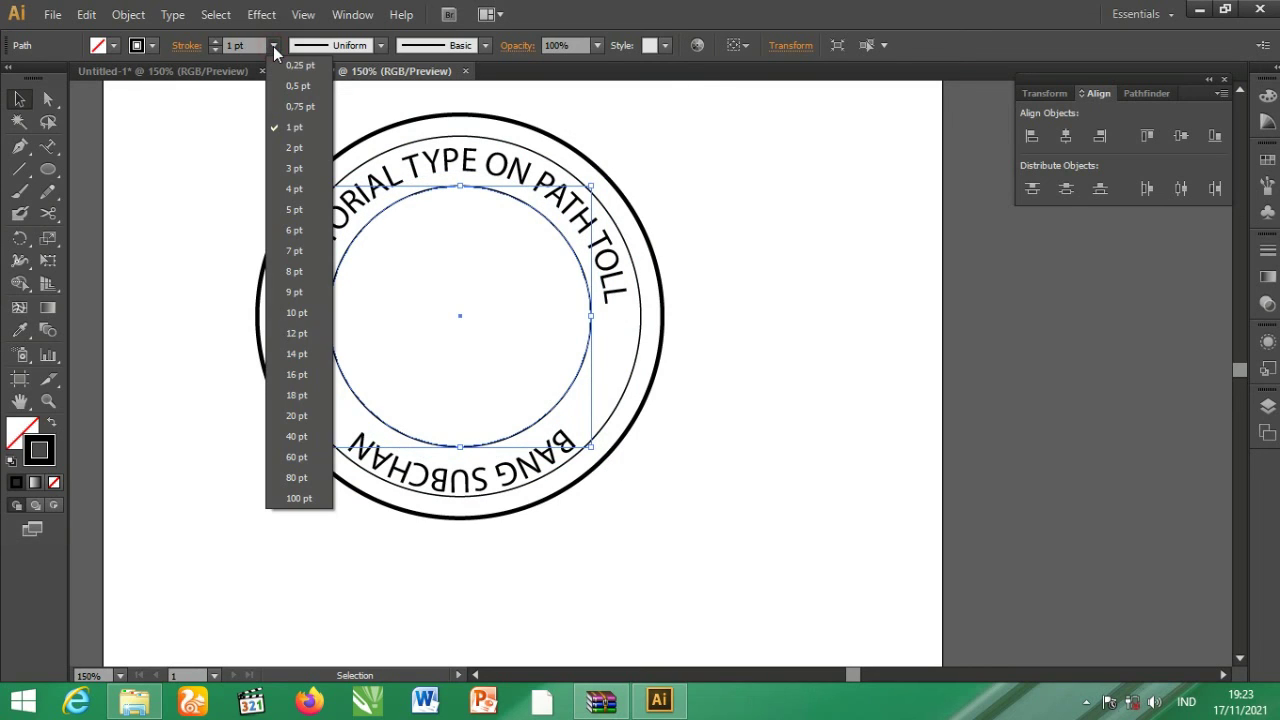
pyautogui.click(291, 172)
pyautogui.click(853, 443)
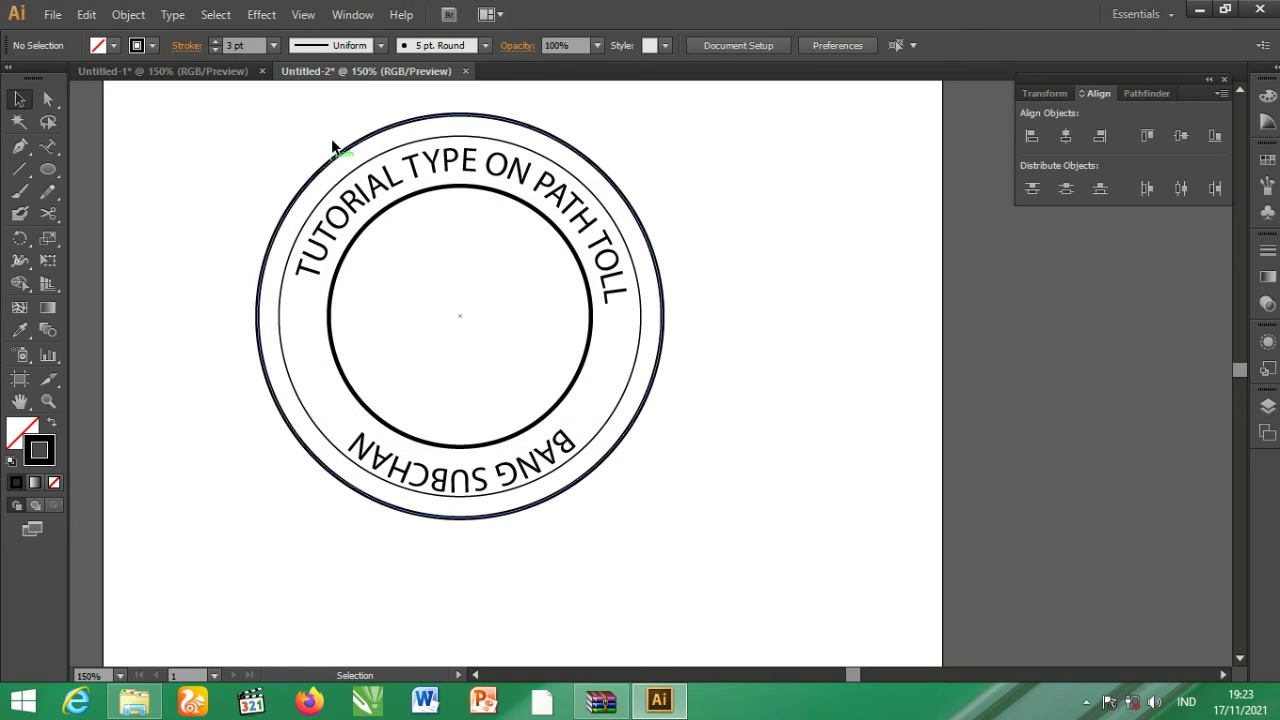
pyautogui.click(180, 71)
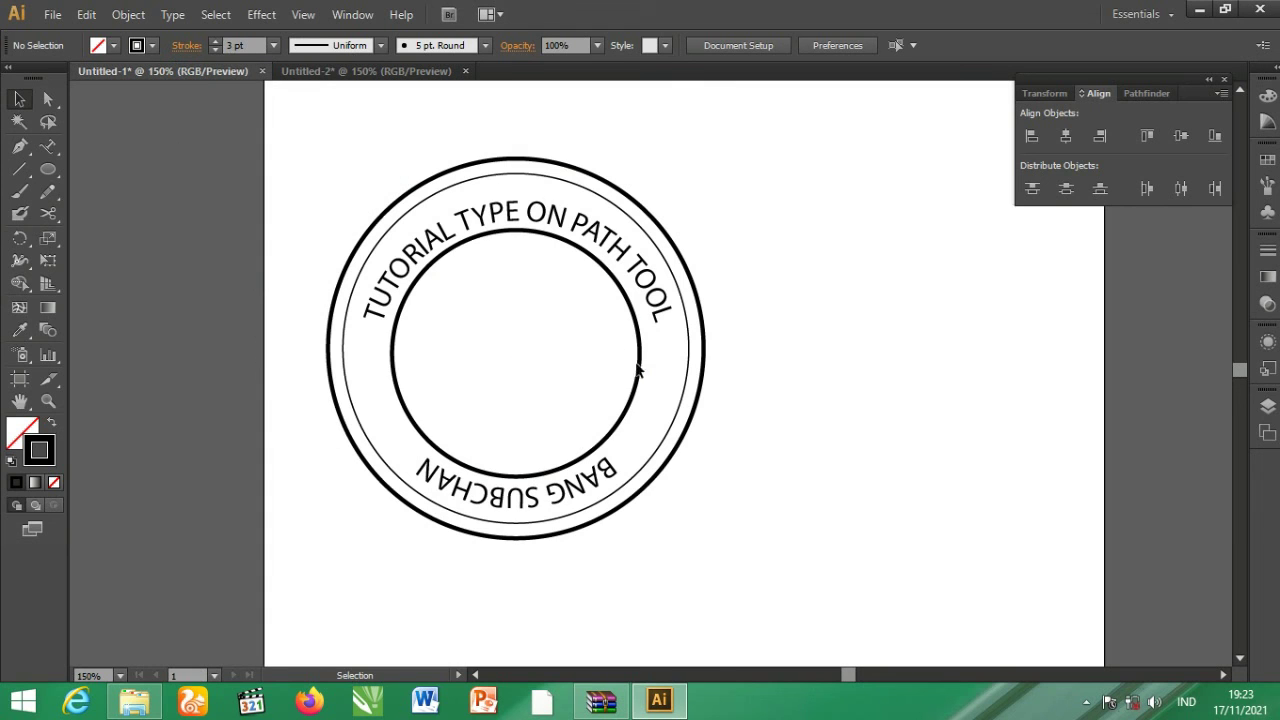
# - Switch back to the Untitled-2 stamp document
pyautogui.click(366, 71)
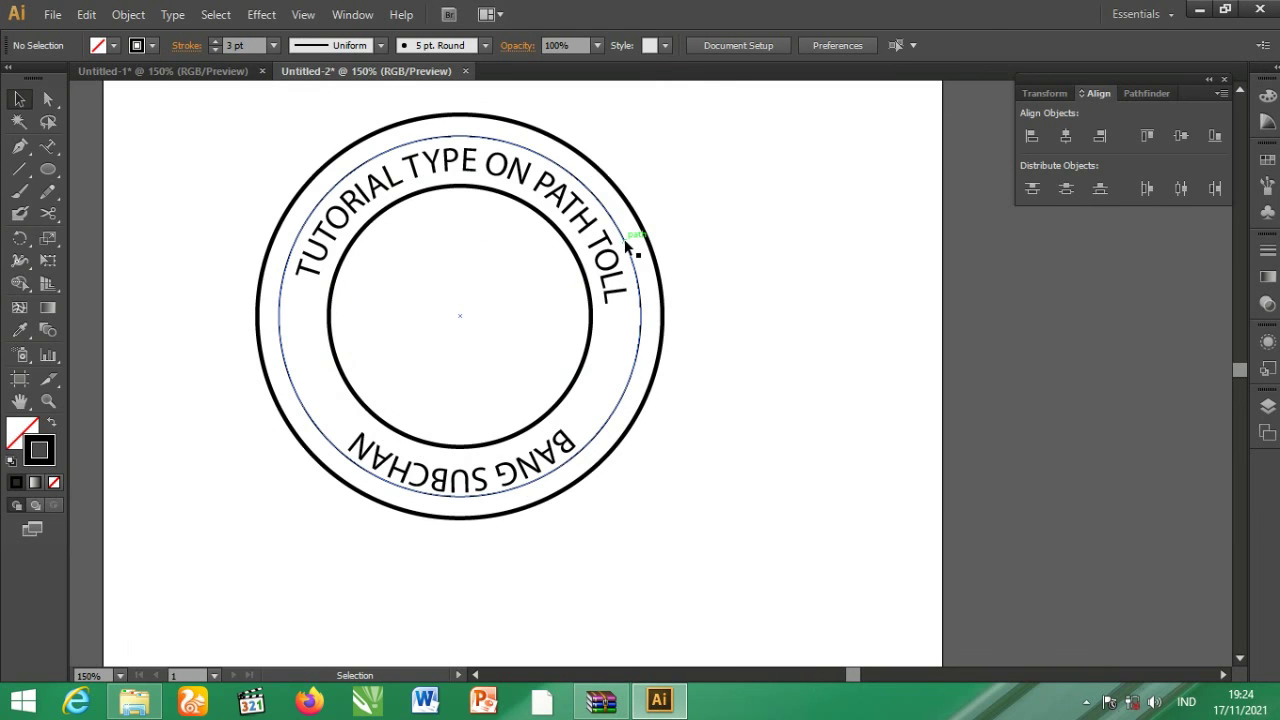